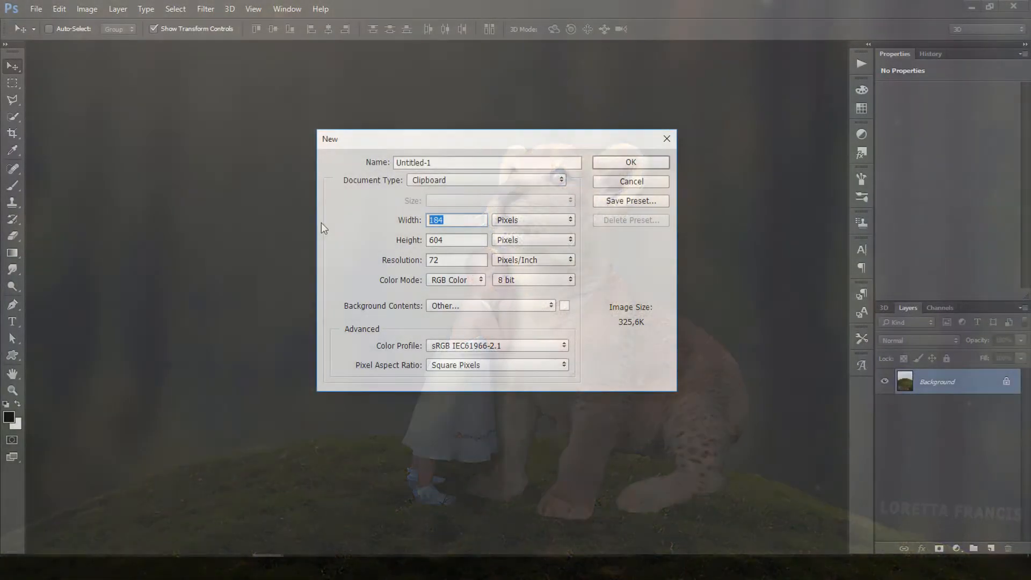
Create a new 1920 × 1600 pixel document, Untitled-1, and move its window aside.
{"action": "type", "text": "1920"}
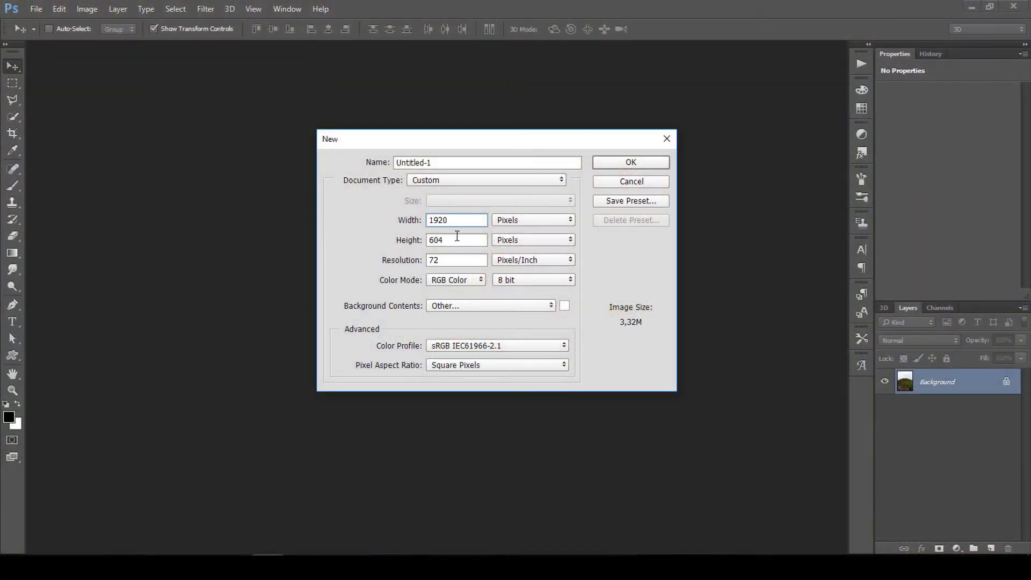
{"action": "key", "text": "Tab"}
{"action": "type", "text": "1600"}
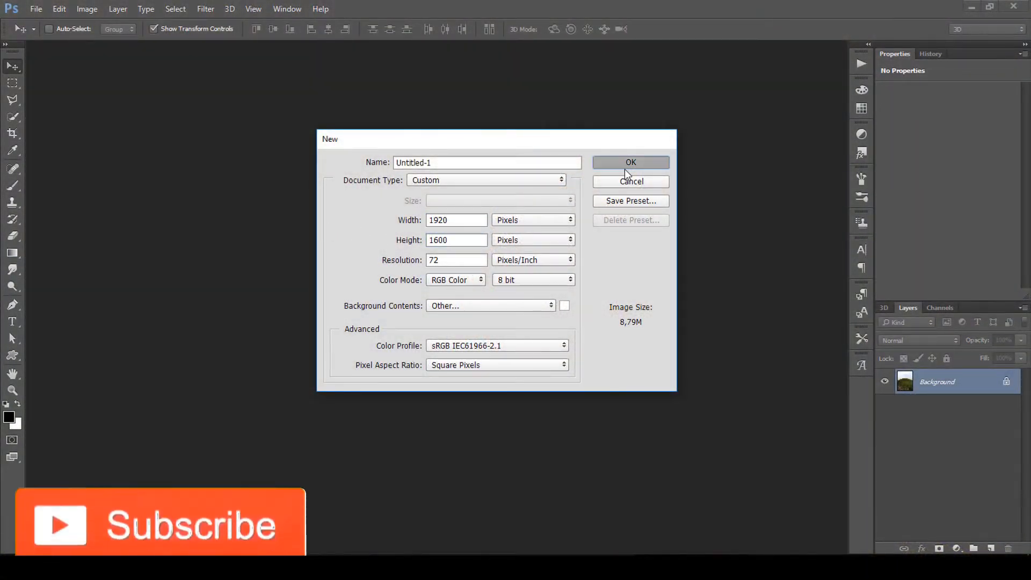
{"action": "left_click", "coordinate": [624, 167]}
{"action": "left_click_drag", "start_coordinate": [303, 50], "coordinate": [383, 43]}
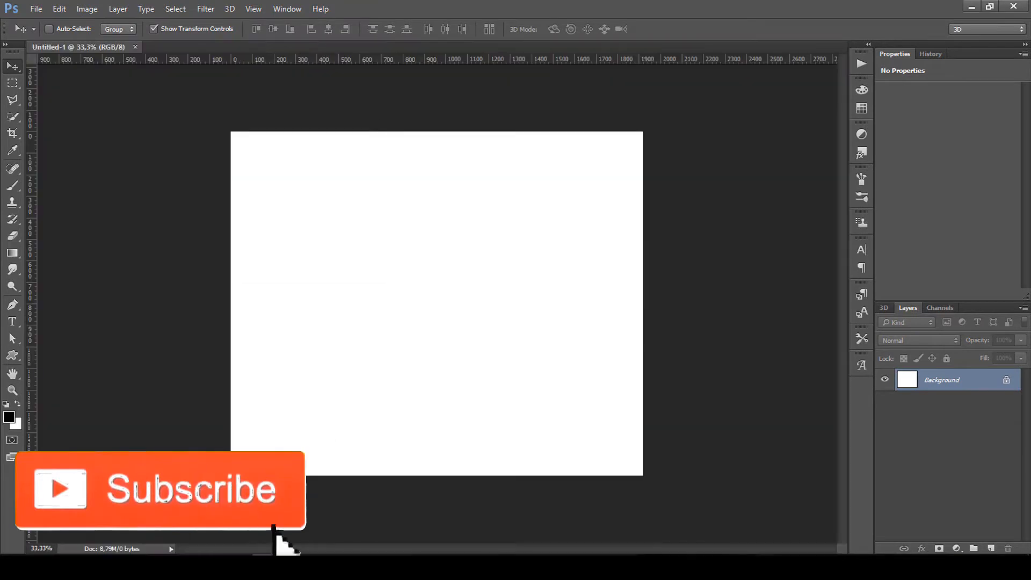
In the hill photo, Quick Select the hill and rocks and refine the edge inward.
{"action": "mouse_move", "coordinate": [271, 547]}
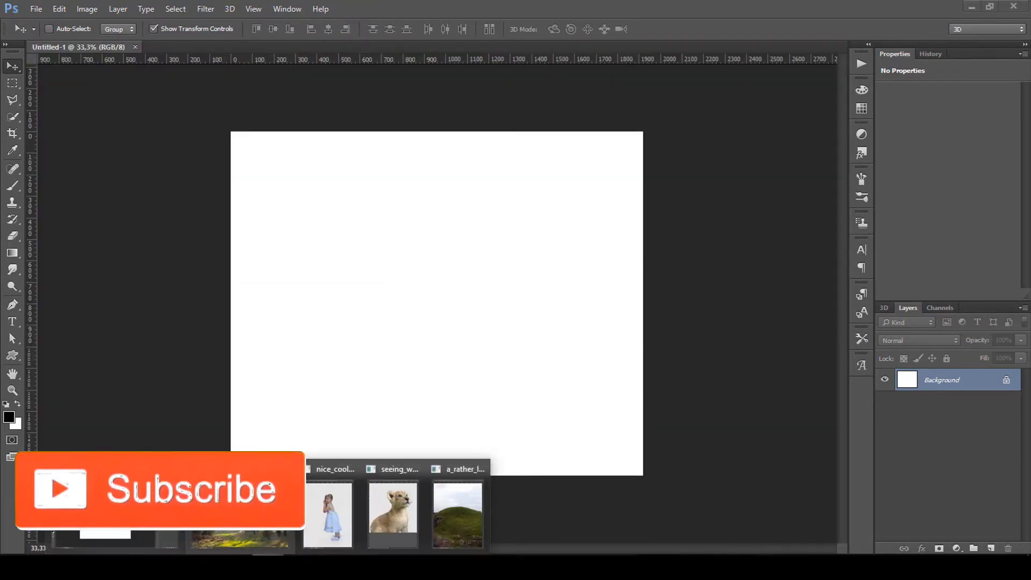
{"action": "left_click", "coordinate": [472, 508]}
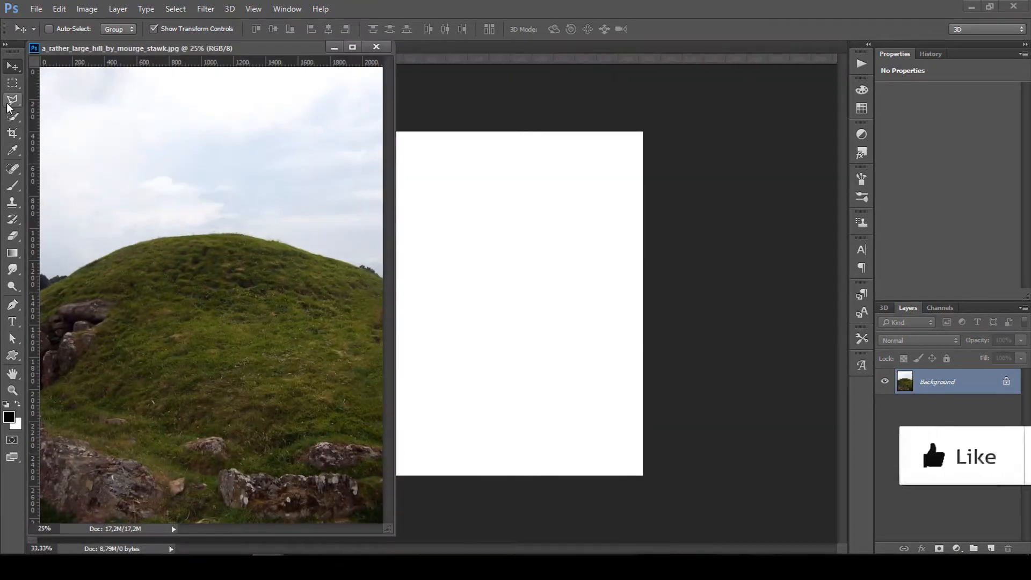
{"action": "left_click", "coordinate": [13, 116]}
{"action": "mouse_move", "coordinate": [82, 278]}
{"action": "left_mouse_down"}
{"action": "mouse_move", "coordinate": [139, 291]}
{"action": "mouse_move", "coordinate": [336, 397]}
{"action": "mouse_move", "coordinate": [374, 460]}
{"action": "mouse_move", "coordinate": [387, 511]}
{"action": "mouse_move", "coordinate": [358, 549]}
{"action": "left_mouse_up"}
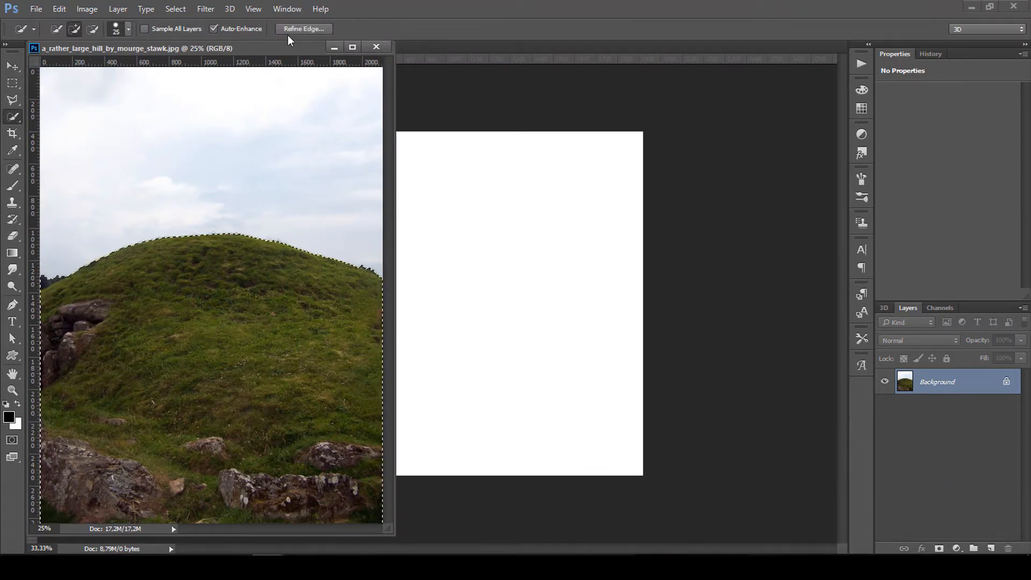
{"action": "left_click", "coordinate": [302, 29]}
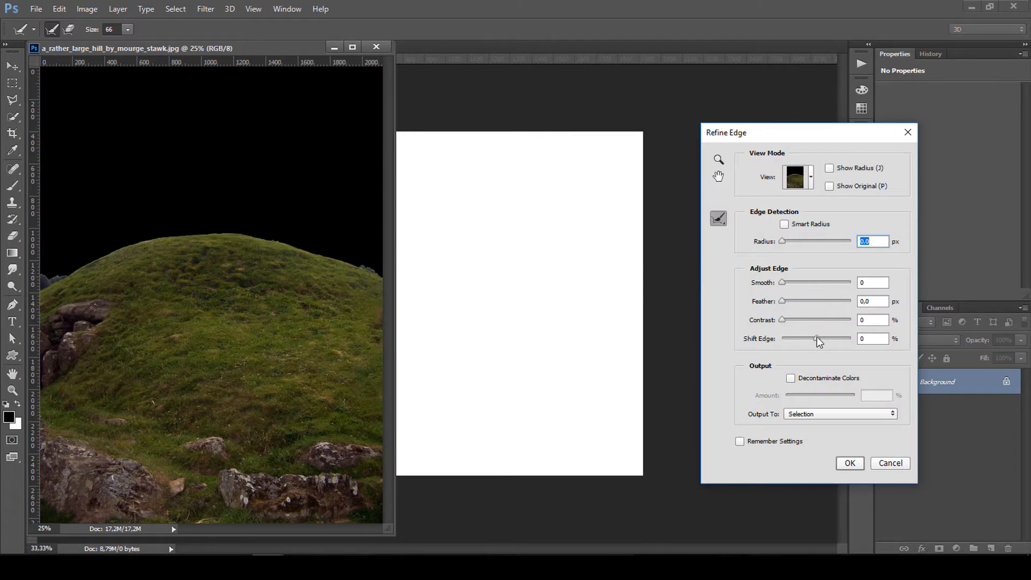
{"action": "left_click_drag", "start_coordinate": [819, 343], "coordinate": [800, 347]}
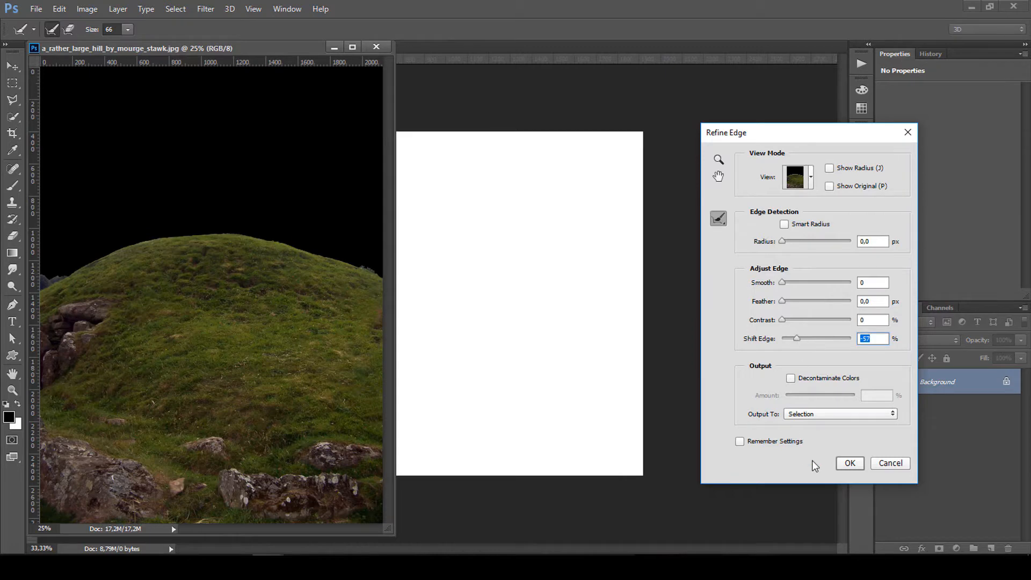
{"action": "left_click", "coordinate": [850, 463]}
Move the selected hill into Untitled-1 and position it along the canvas bottom.
{"action": "key", "text": "v"}
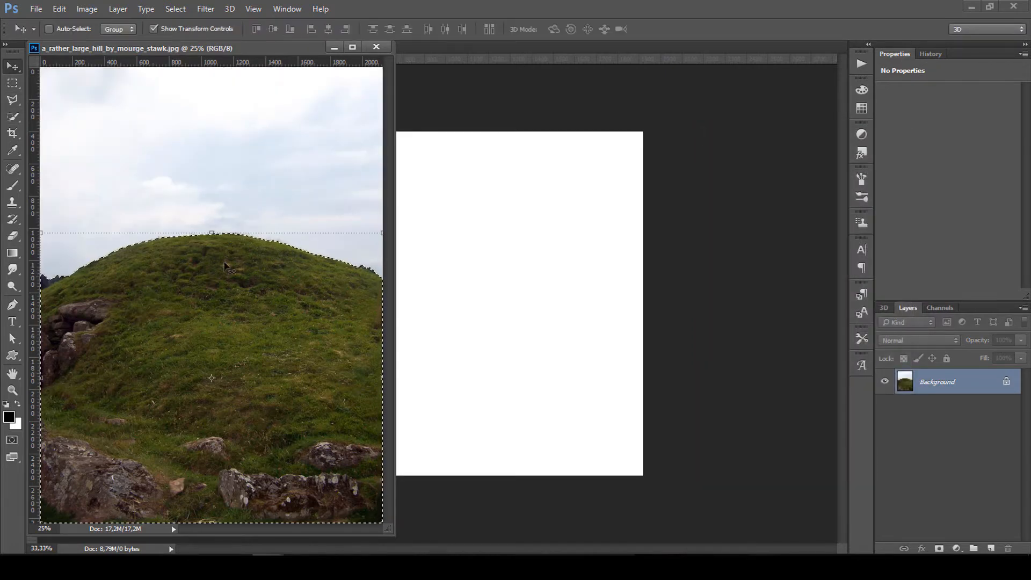
{"action": "left_click_drag", "start_coordinate": [224, 266], "coordinate": [486, 301]}
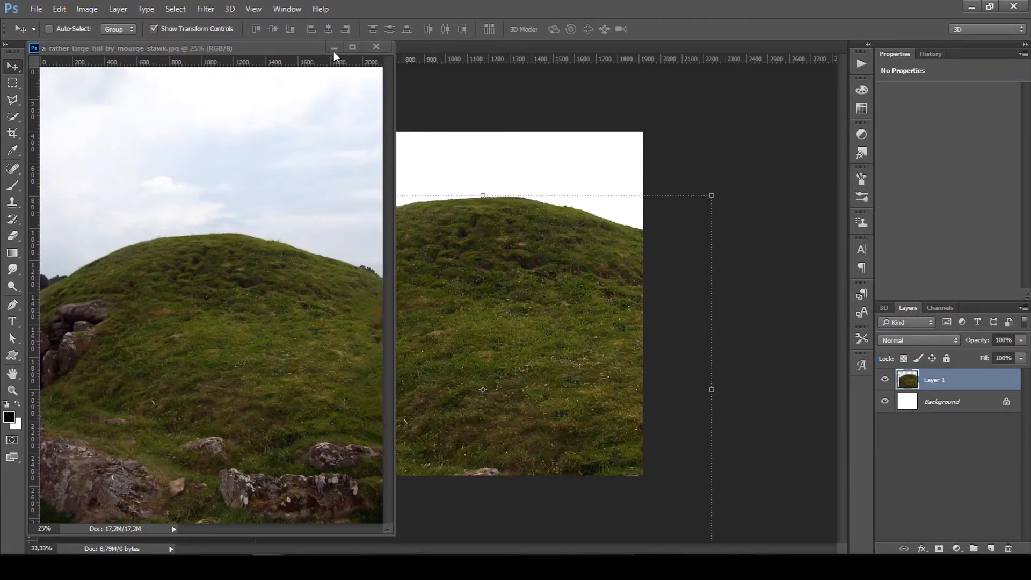
{"action": "left_click", "coordinate": [334, 50]}
{"action": "left_click_drag", "start_coordinate": [608, 323], "coordinate": [503, 432]}
{"action": "left_click_drag", "start_coordinate": [467, 393], "coordinate": [466, 382]}
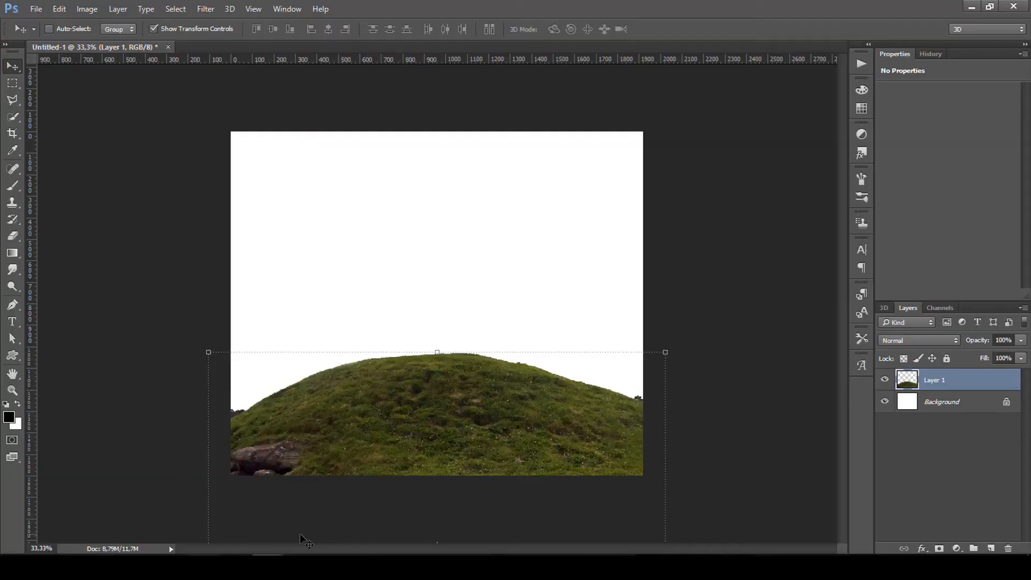
Copy the forest photo into the composite as Layer 2, below the hill, filling the canvas.
{"action": "left_click", "coordinate": [258, 520]}
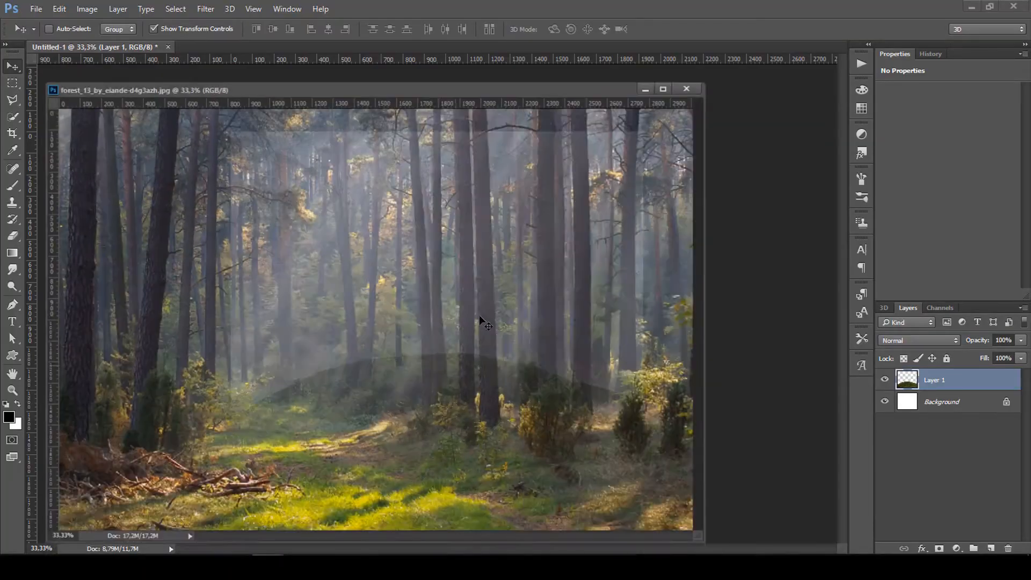
{"action": "left_click_drag", "start_coordinate": [571, 77], "coordinate": [940, 136]}
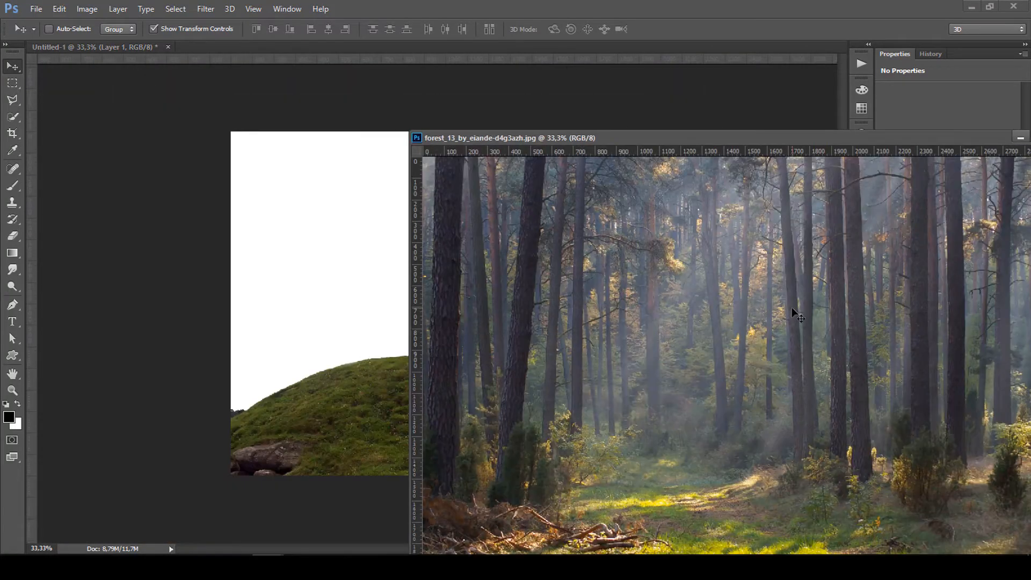
{"action": "left_click_drag", "start_coordinate": [794, 310], "coordinate": [286, 286]}
{"action": "left_click_drag", "start_coordinate": [991, 138], "coordinate": [808, 141]}
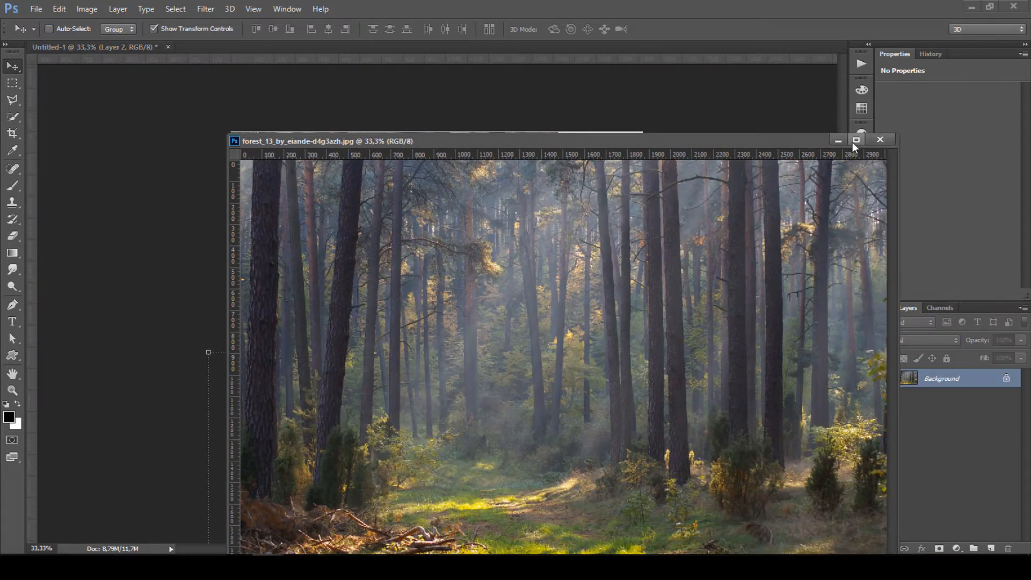
{"action": "left_click", "coordinate": [839, 141]}
{"action": "left_click_drag", "start_coordinate": [758, 232], "coordinate": [644, 180]}
{"action": "left_click_drag", "start_coordinate": [945, 380], "coordinate": [953, 413]}
{"action": "left_click_drag", "start_coordinate": [517, 272], "coordinate": [550, 279]}
Apply a Lens Blur with radius 58 to the forest layer.
{"action": "left_click", "coordinate": [205, 9]}
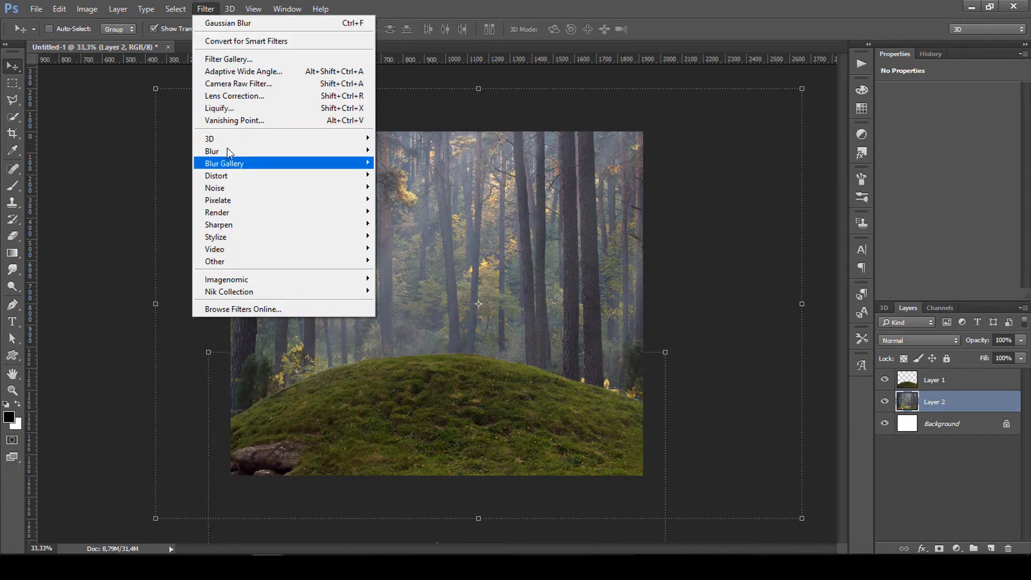
{"action": "mouse_move", "coordinate": [230, 152]}
{"action": "left_click", "coordinate": [406, 211]}
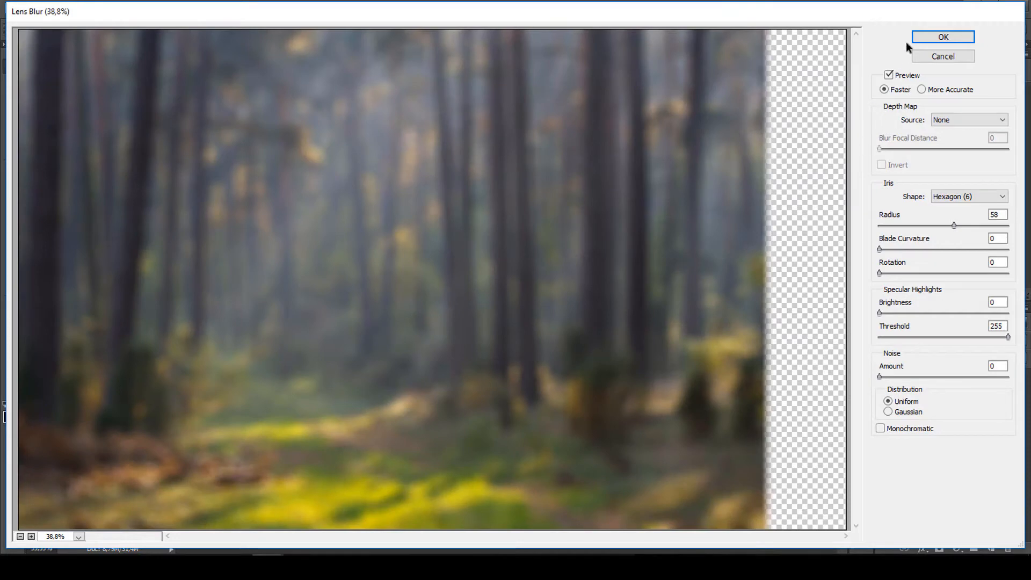
{"action": "left_click", "coordinate": [947, 40]}
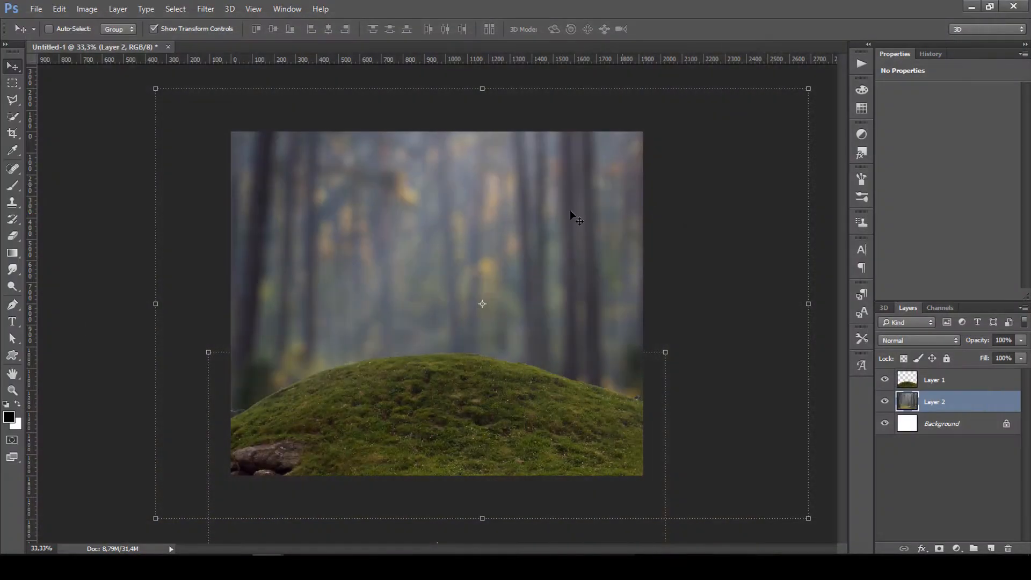
Select the hill layer, Layer 1.
{"action": "left_click", "coordinate": [957, 476]}
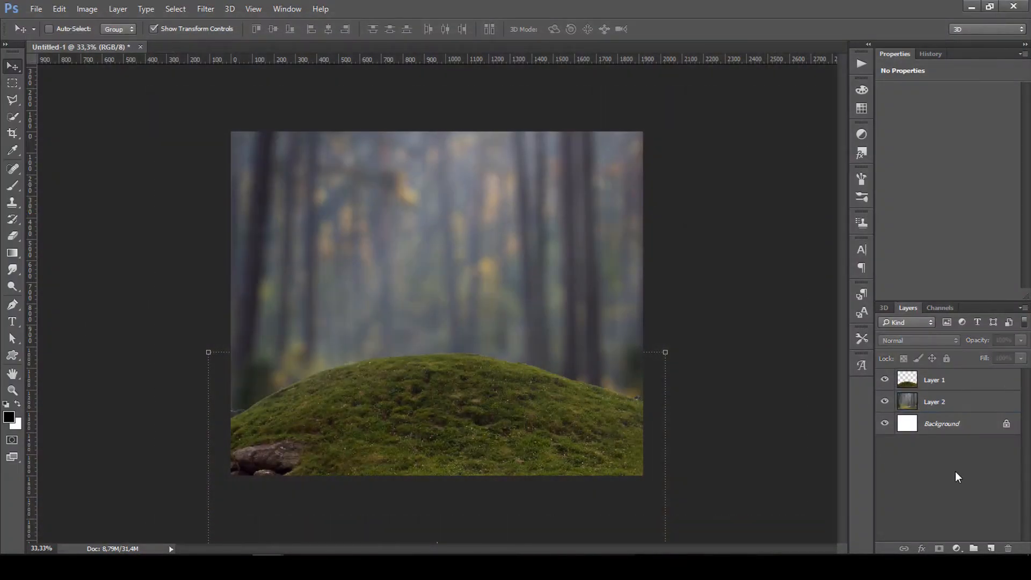
{"action": "left_click", "coordinate": [936, 426]}
{"action": "left_click", "coordinate": [936, 403]}
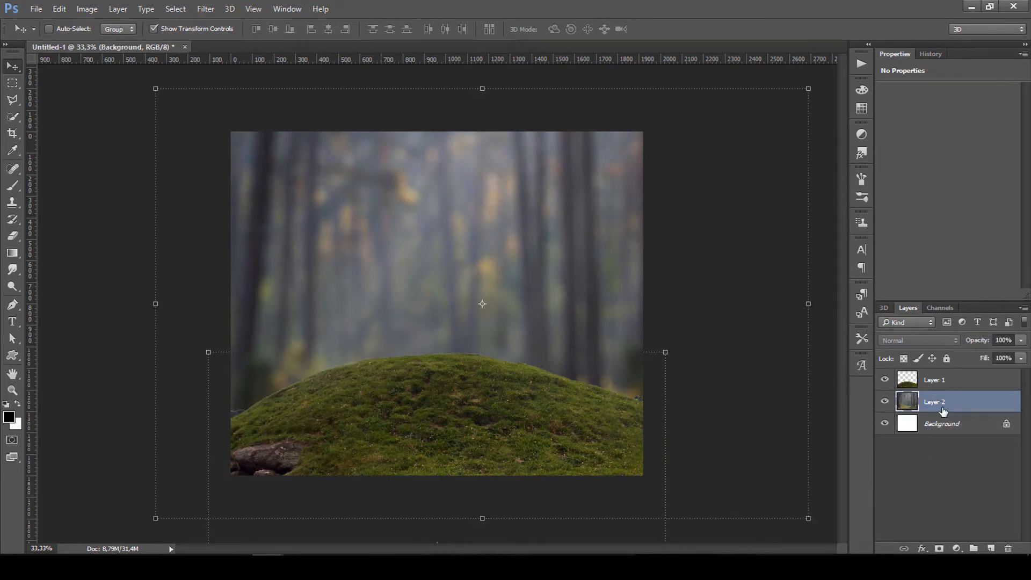
{"action": "left_click", "coordinate": [935, 378]}
Apply a 15 px Tilt-Shift blur with the sharp focus band moved down onto the hill.
{"action": "left_click", "coordinate": [202, 11]}
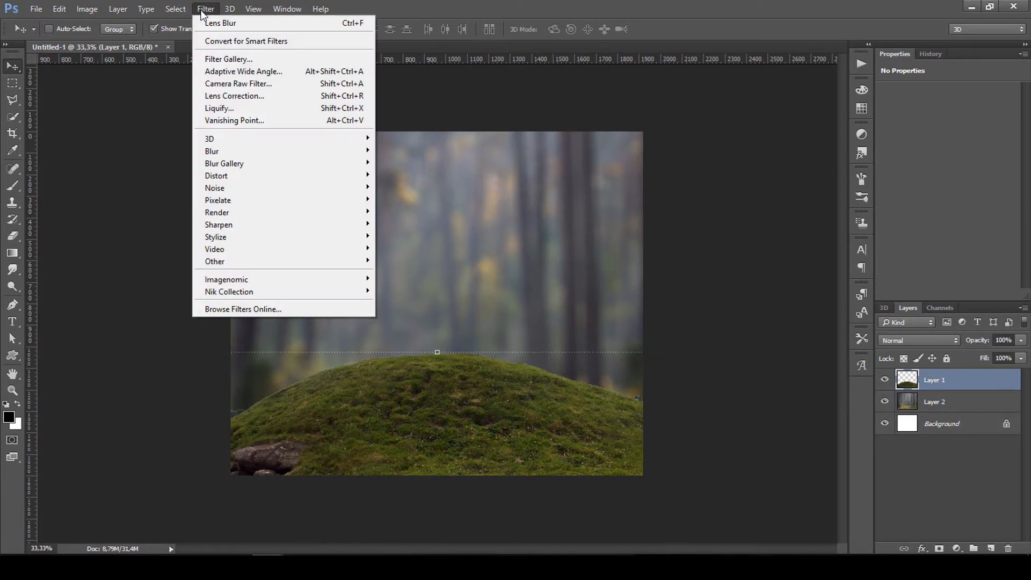
{"action": "mouse_move", "coordinate": [269, 164]}
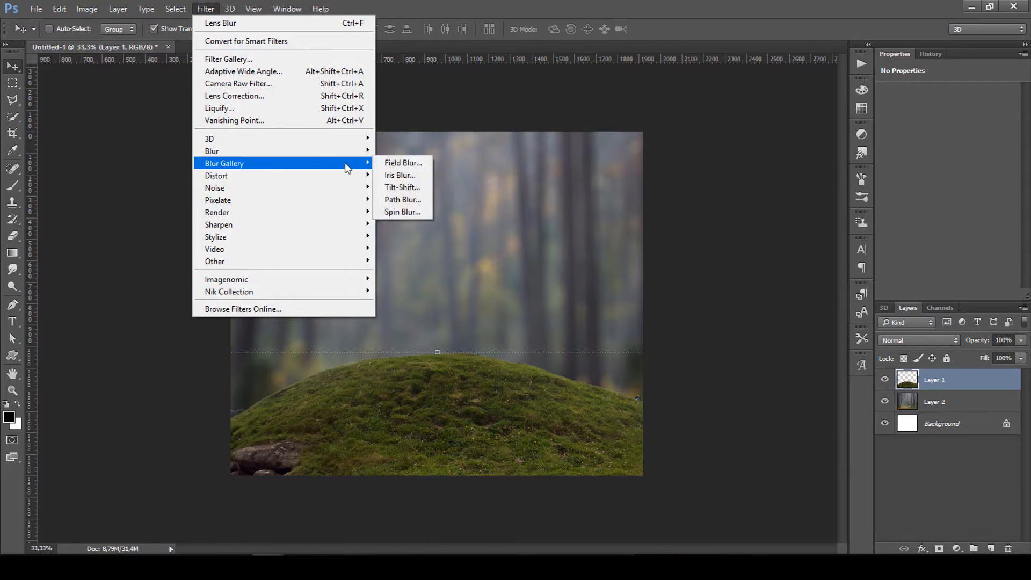
{"action": "left_click", "coordinate": [408, 185]}
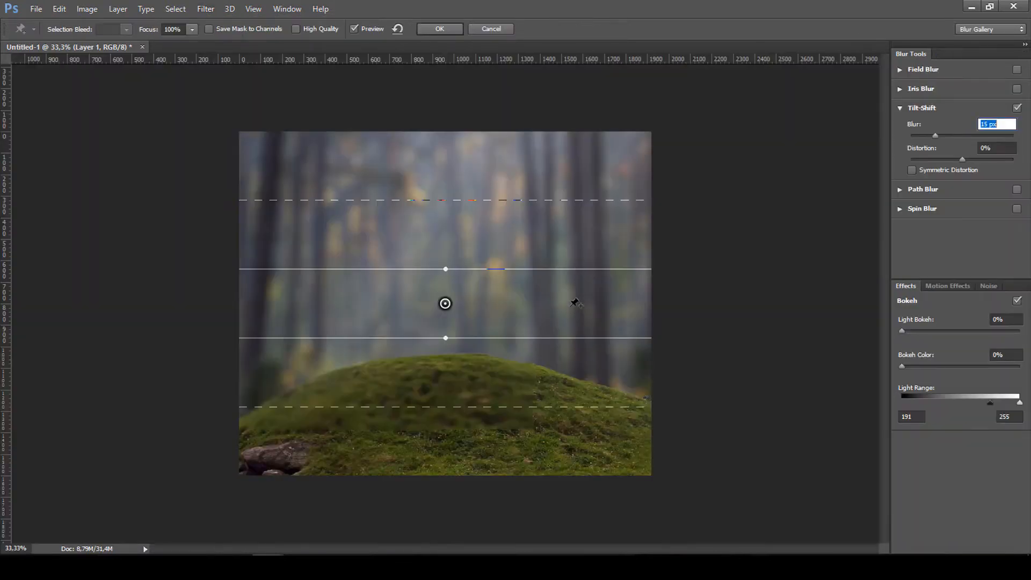
{"action": "left_click_drag", "start_coordinate": [446, 304], "coordinate": [451, 382]}
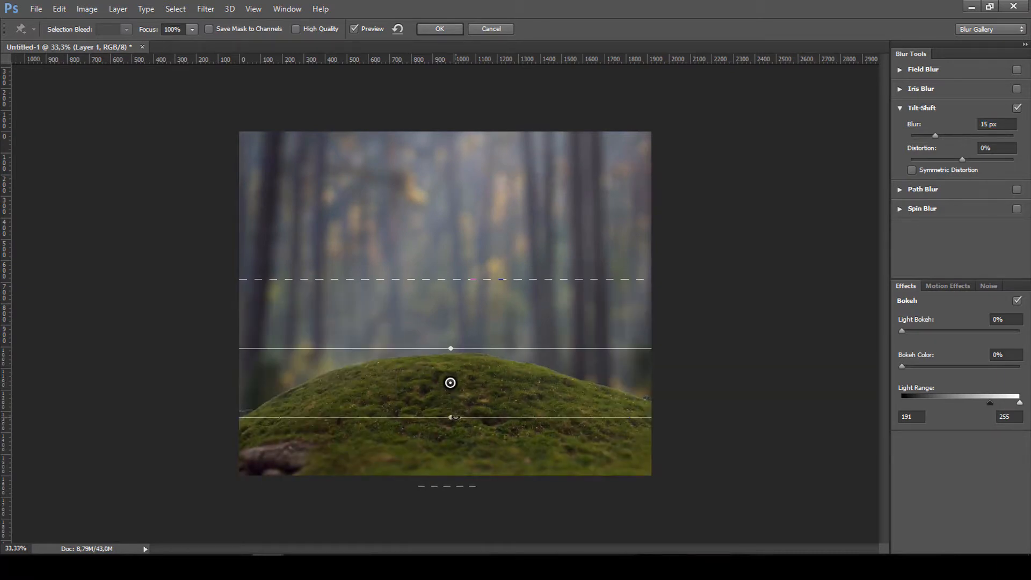
{"action": "left_click", "coordinate": [455, 417]}
{"action": "left_click_drag", "start_coordinate": [450, 383], "coordinate": [450, 385]}
{"action": "left_click", "coordinate": [439, 29]}
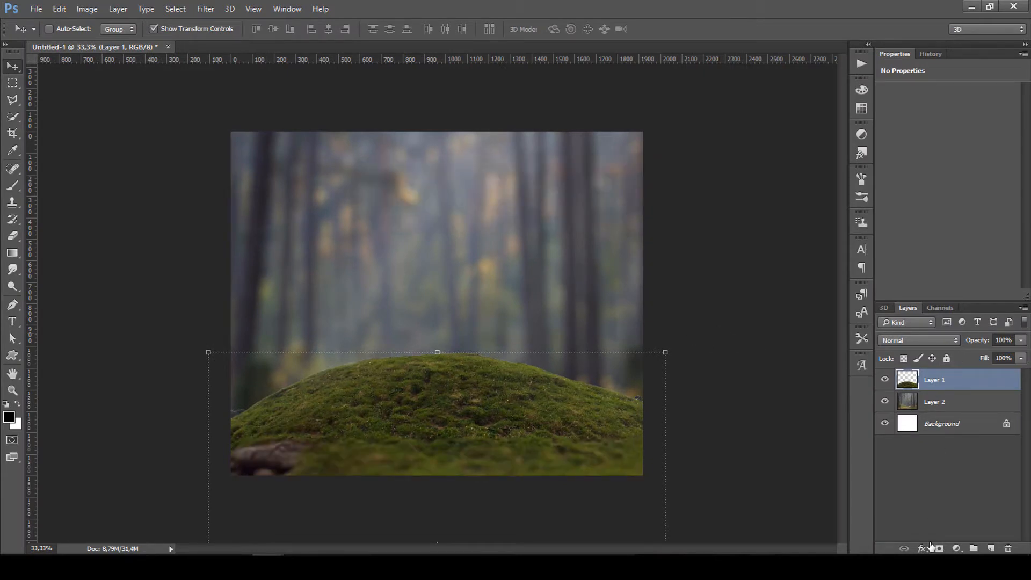
{"action": "left_click", "coordinate": [957, 548]}
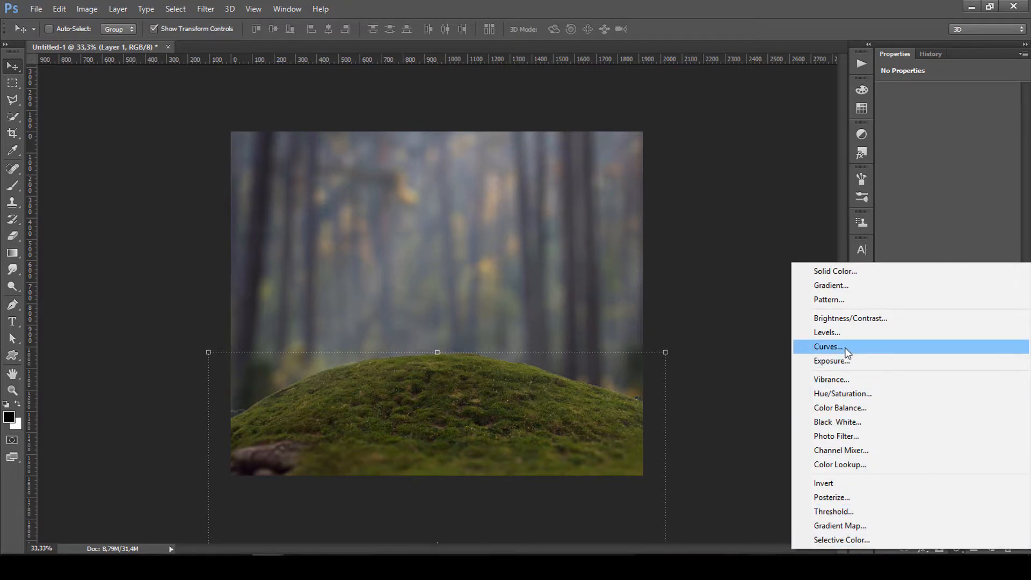
Add a Curves layer clipped to the hill, highlights down to 230, midtones brightened, mask inverted.
{"action": "left_click", "coordinate": [829, 346]}
{"action": "left_click", "coordinate": [932, 295]}
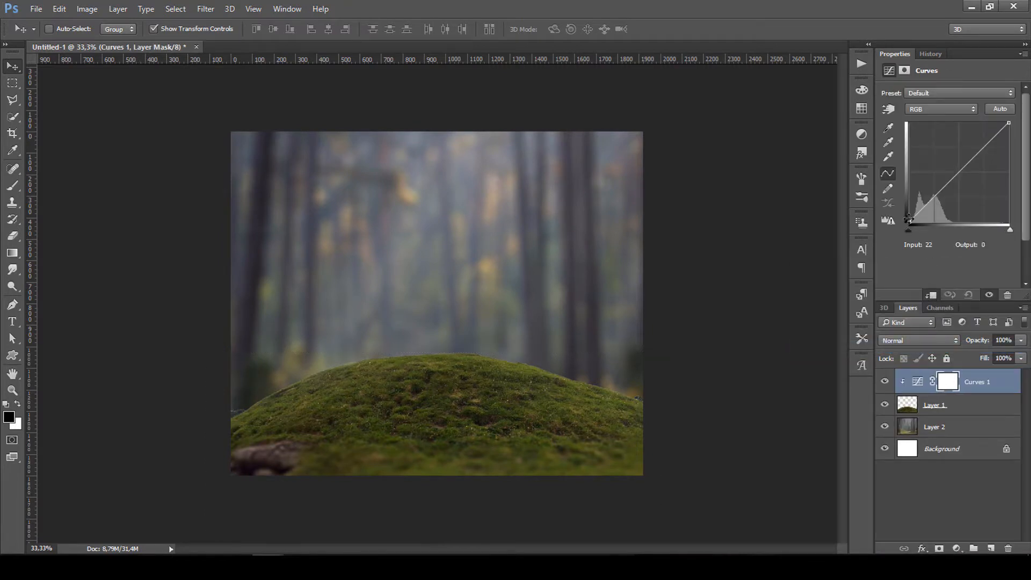
{"action": "left_click_drag", "start_coordinate": [1007, 125], "coordinate": [1009, 132]}
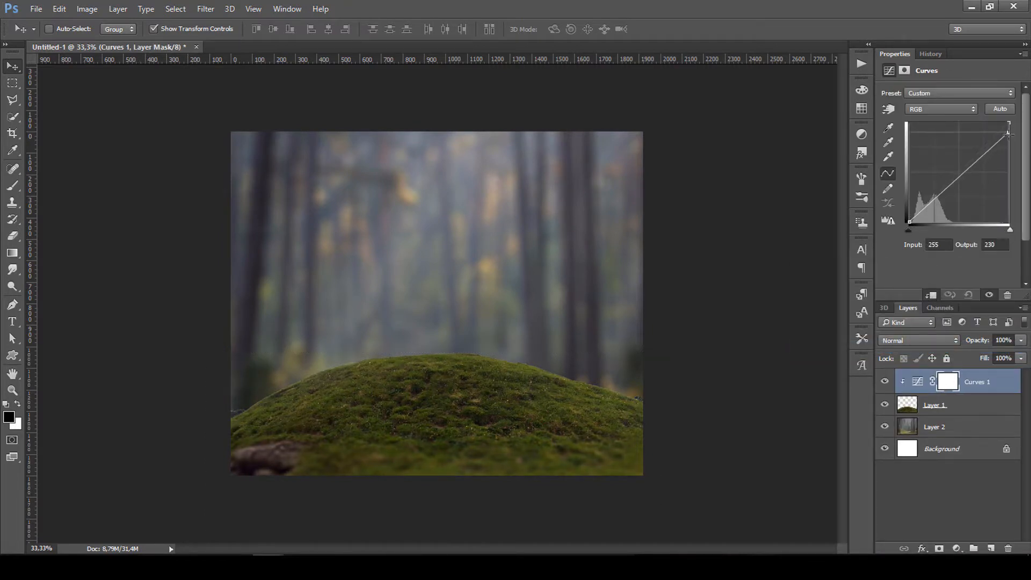
{"action": "left_click_drag", "start_coordinate": [960, 175], "coordinate": [957, 167]}
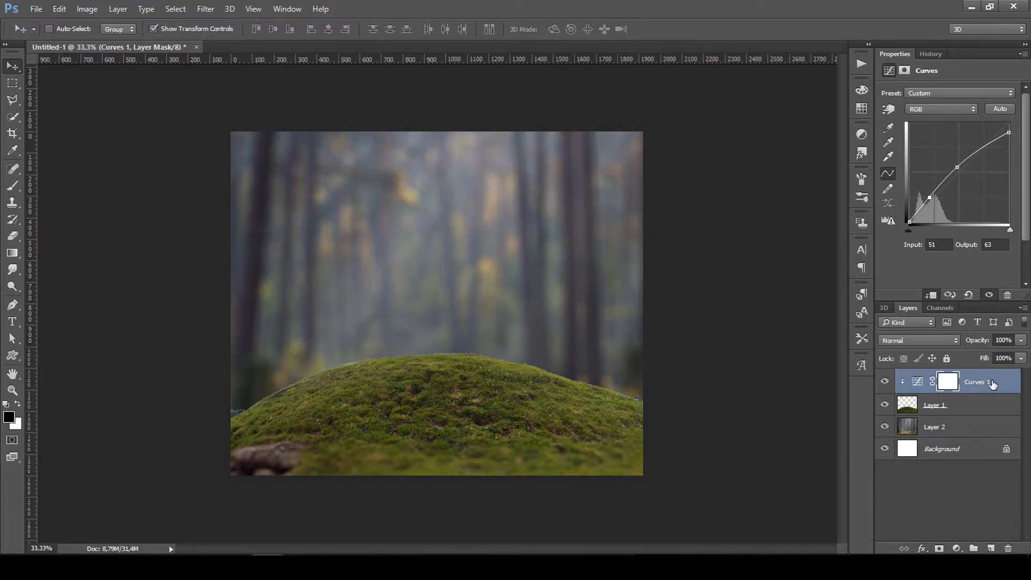
{"action": "key", "text": "ctrl+i"}
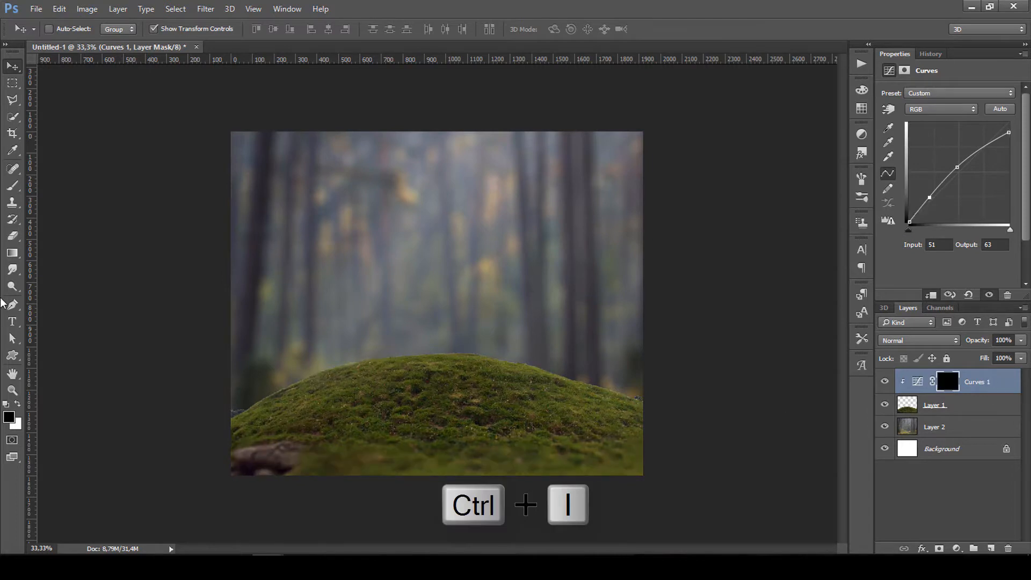
Paint the Curves mask white with a 900 px soft brush over the lower rock and moss.
{"action": "left_click", "coordinate": [13, 185]}
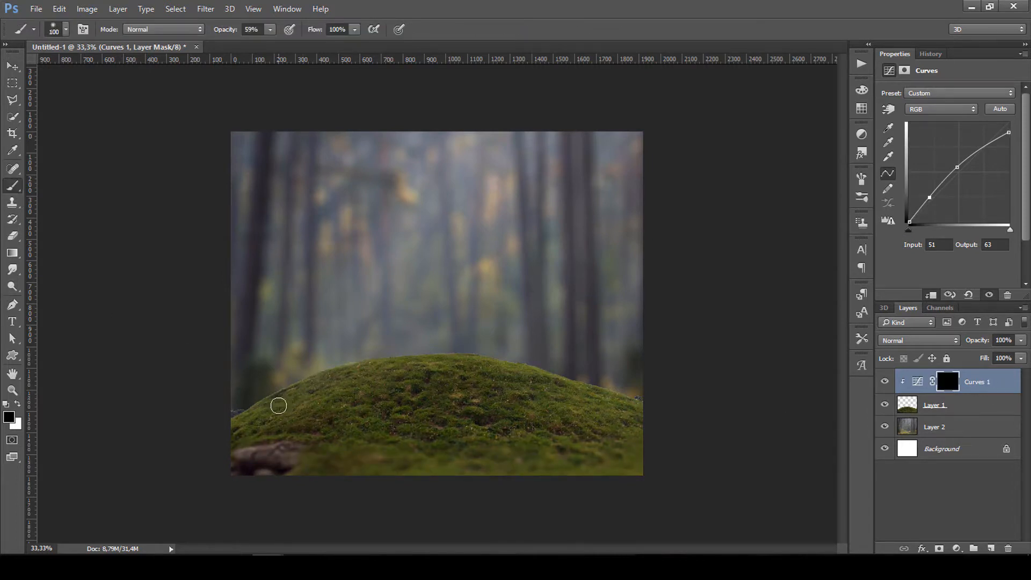
{"action": "key", "text": "bracketright"}
{"action": "key", "text": "bracketright"}
{"action": "key", "text": "bracketright"}
{"action": "key", "text": "bracketright"}
{"action": "key", "text": "bracketright"}
{"action": "key", "text": "bracketright"}
{"action": "key", "text": "bracketright"}
{"action": "key", "text": "bracketright"}
{"action": "key", "text": "bracketright"}
{"action": "key", "text": "bracketright"}
{"action": "key", "text": "bracketright"}
{"action": "key", "text": "bracketright"}
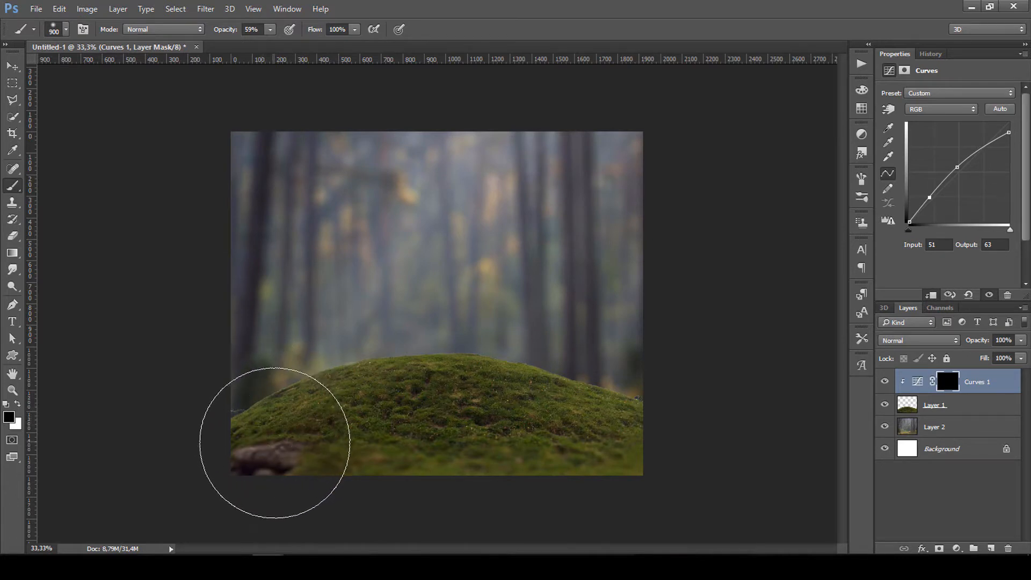
{"action": "left_click", "coordinate": [18, 403]}
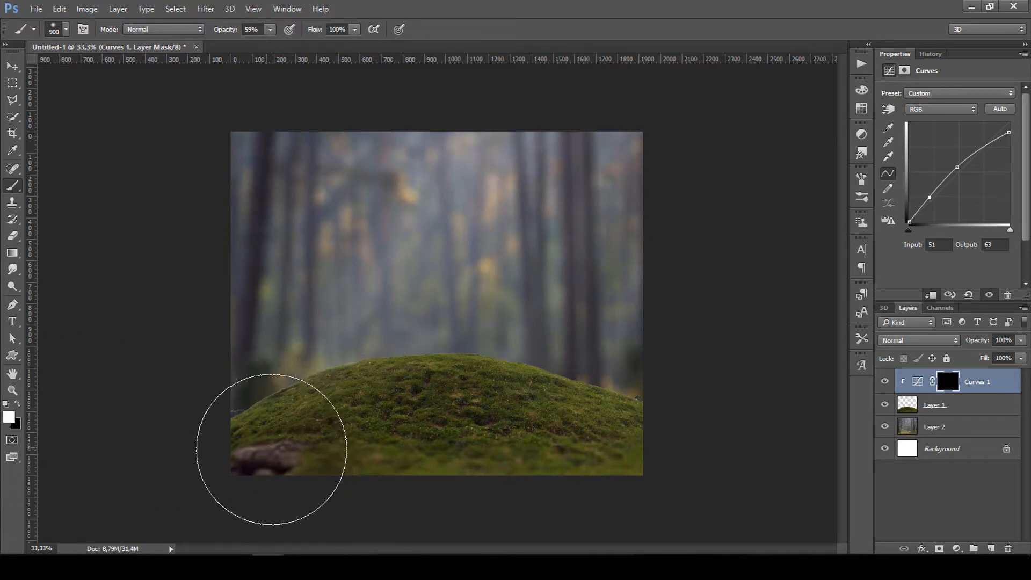
{"action": "left_click", "coordinate": [289, 470]}
{"action": "left_click", "coordinate": [579, 460]}
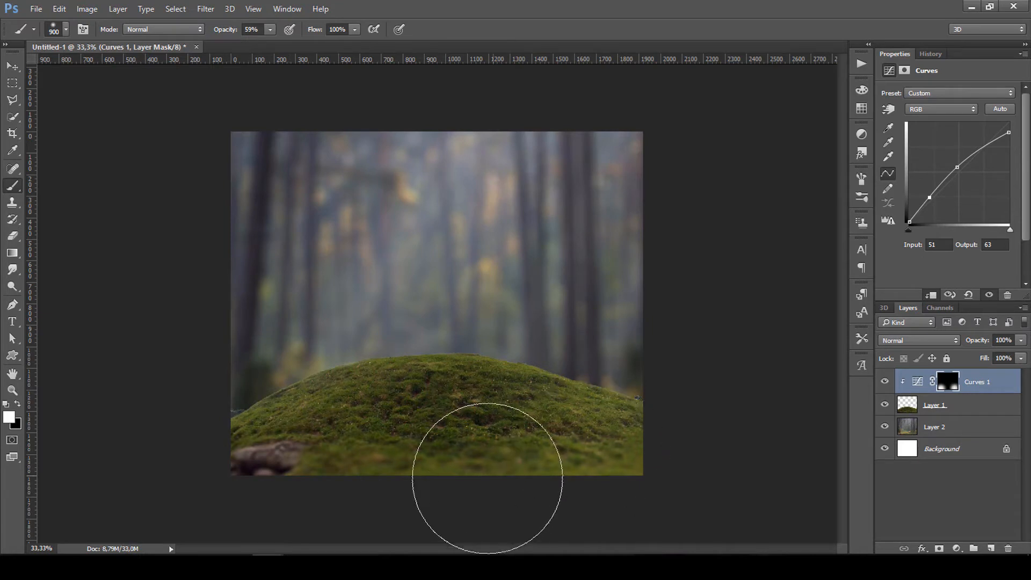
{"action": "mouse_move", "coordinate": [487, 478]}
{"action": "left_mouse_down"}
{"action": "mouse_move", "coordinate": [398, 495]}
{"action": "mouse_move", "coordinate": [633, 472]}
{"action": "left_mouse_up"}
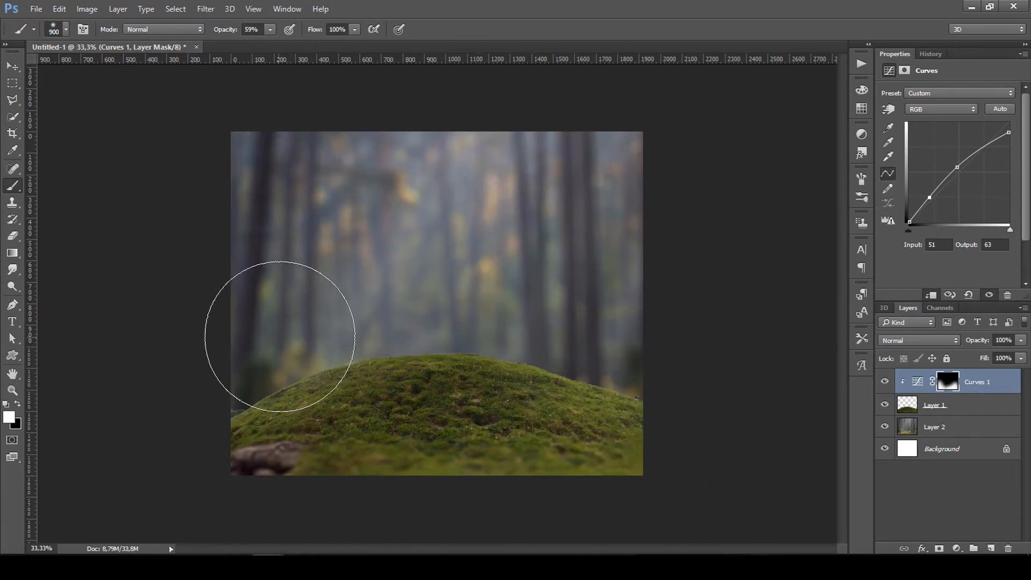
{"action": "left_click", "coordinate": [885, 382]}
{"action": "left_click", "coordinate": [885, 382]}
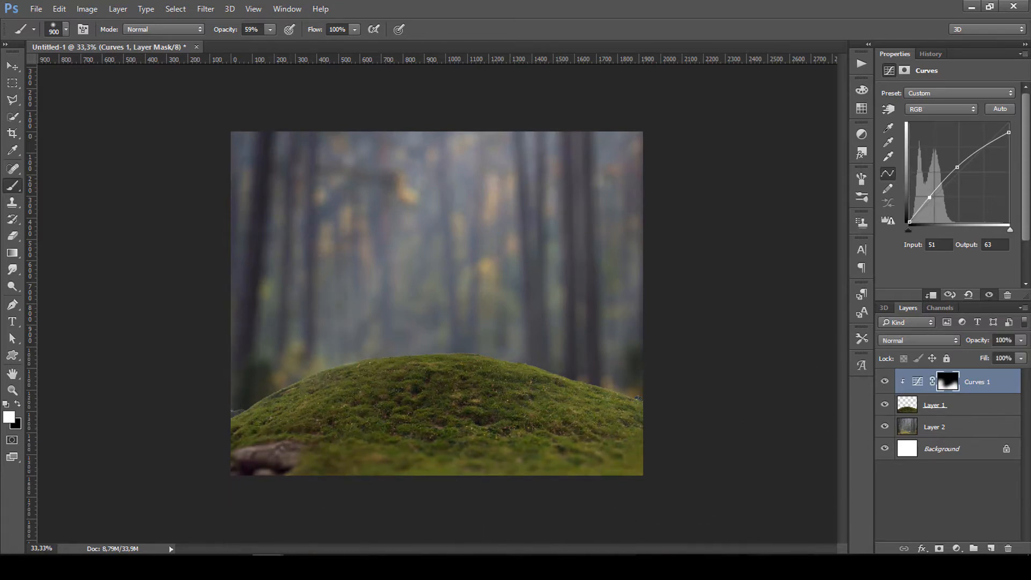
{"action": "left_click", "coordinate": [330, 505]}
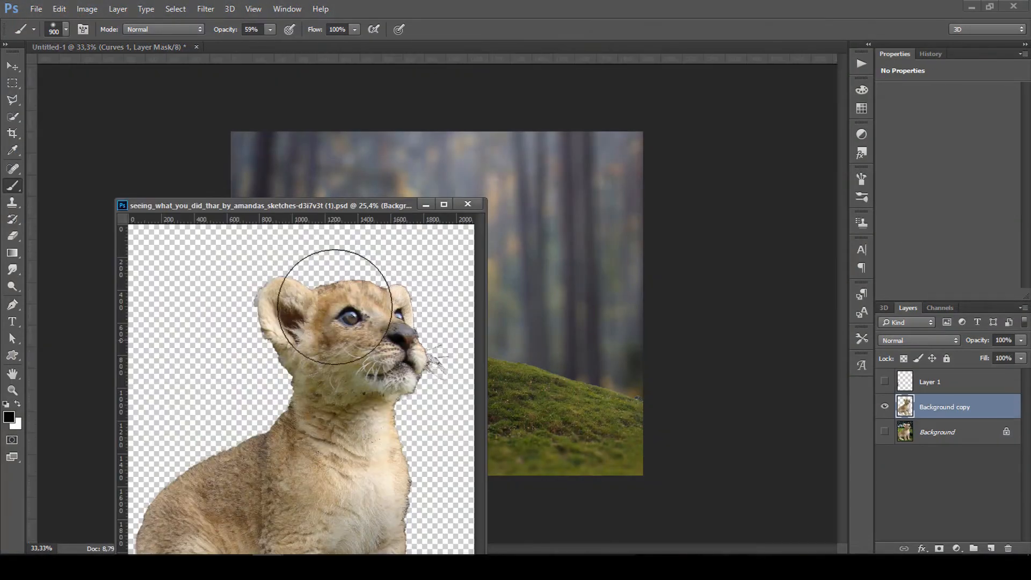
Bring the lion cub into the composite, scaled to about a quarter size on the hilltop.
{"action": "left_click_drag", "start_coordinate": [321, 208], "coordinate": [725, 144]}
{"action": "left_click", "coordinate": [12, 66]}
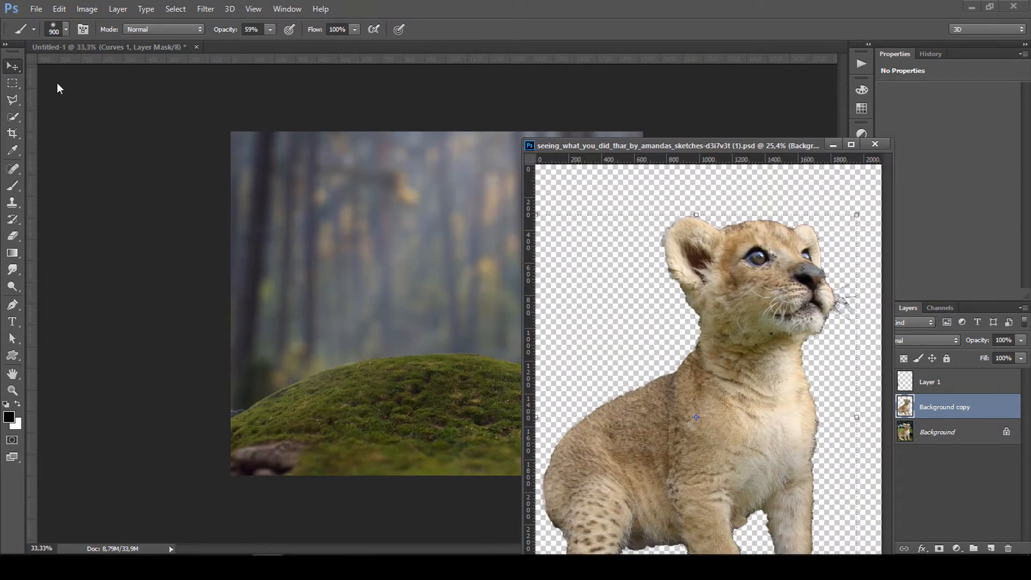
{"action": "left_click_drag", "start_coordinate": [607, 371], "coordinate": [523, 378]}
{"action": "left_click_drag", "start_coordinate": [631, 150], "coordinate": [429, 406]}
{"action": "left_click_drag", "start_coordinate": [386, 460], "coordinate": [492, 261]}
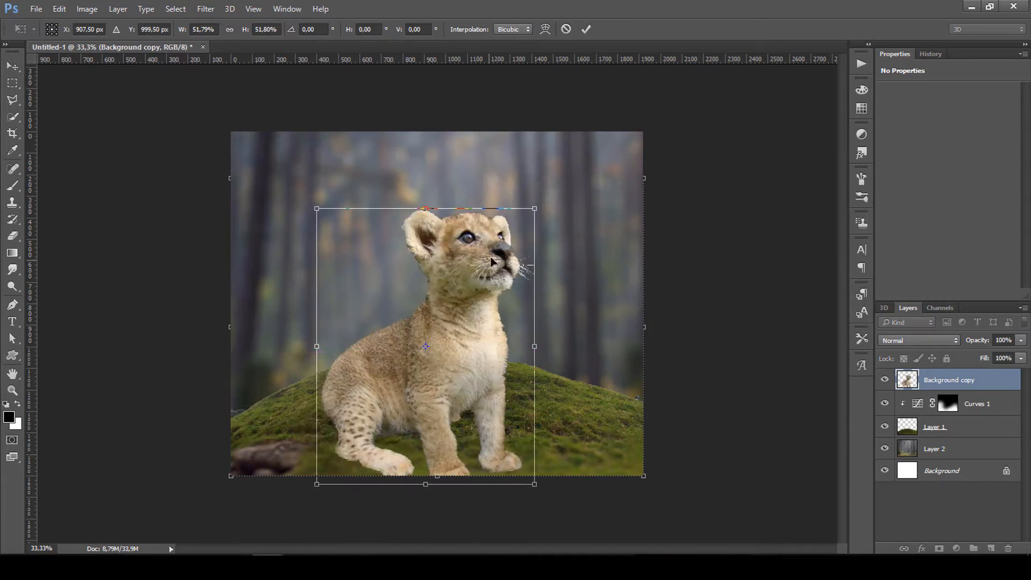
{"action": "left_click_drag", "start_coordinate": [534, 208], "coordinate": [452, 315]}
{"action": "left_click_drag", "start_coordinate": [413, 391], "coordinate": [459, 319]}
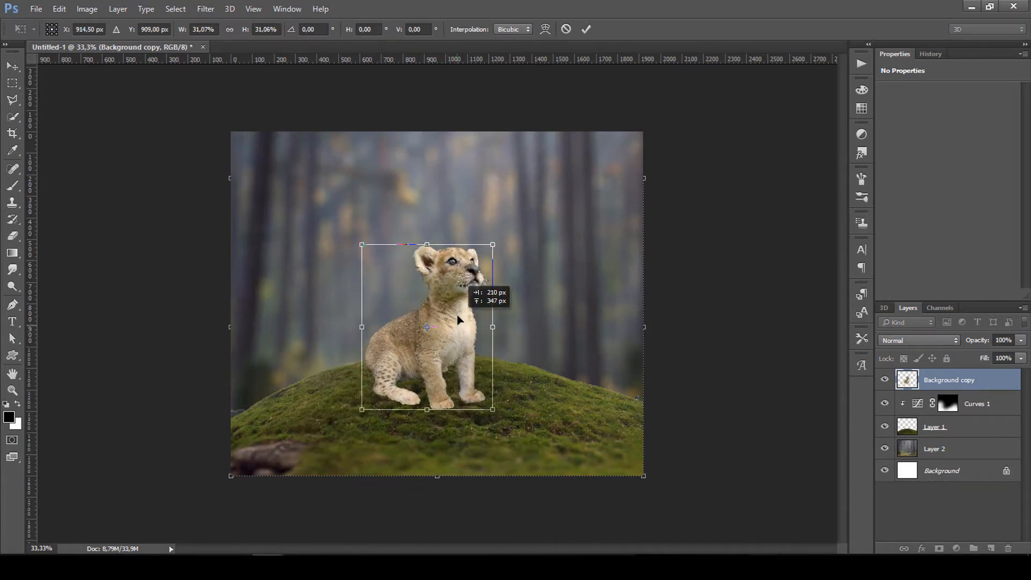
{"action": "left_click_drag", "start_coordinate": [492, 245], "coordinate": [469, 274]}
{"action": "left_click_drag", "start_coordinate": [447, 321], "coordinate": [453, 307]}
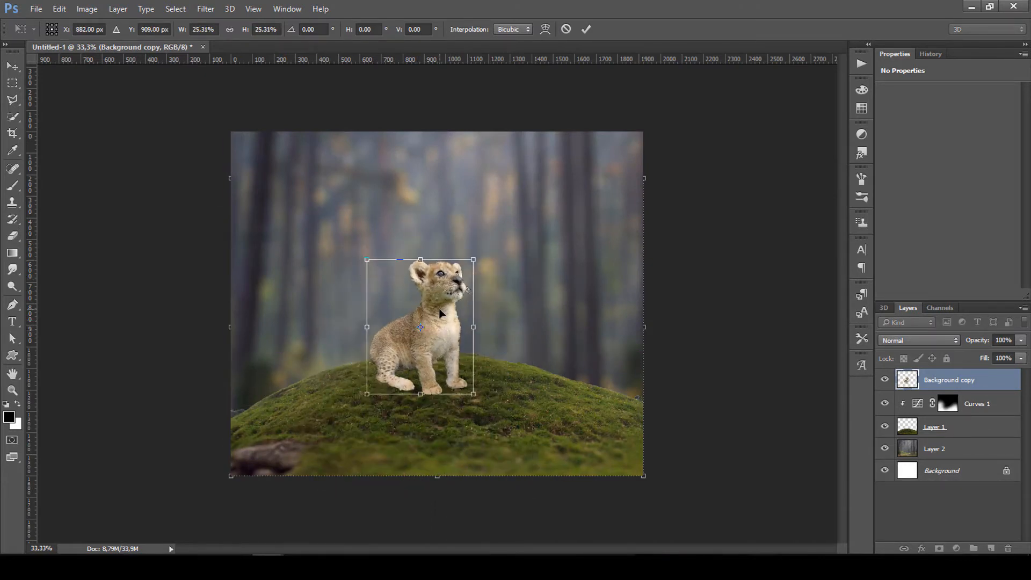
Flip the lion cub horizontally, center it on the hill, and commit the transform.
{"action": "right_click", "coordinate": [441, 313]}
{"action": "left_click", "coordinate": [496, 500]}
{"action": "left_click_drag", "start_coordinate": [447, 341], "coordinate": [505, 343]}
{"action": "scroll", "coordinate": [505, 318], "scroll_direction": "up", "scroll_amount": 3}
{"action": "scroll", "coordinate": [517, 343], "scroll_direction": "down", "scroll_amount": 4}
{"action": "scroll", "coordinate": [519, 346], "scroll_direction": "up", "scroll_amount": 1}
{"action": "key", "text": "Return"}
{"action": "scroll", "coordinate": [537, 301], "scroll_direction": "up", "scroll_amount": 9}
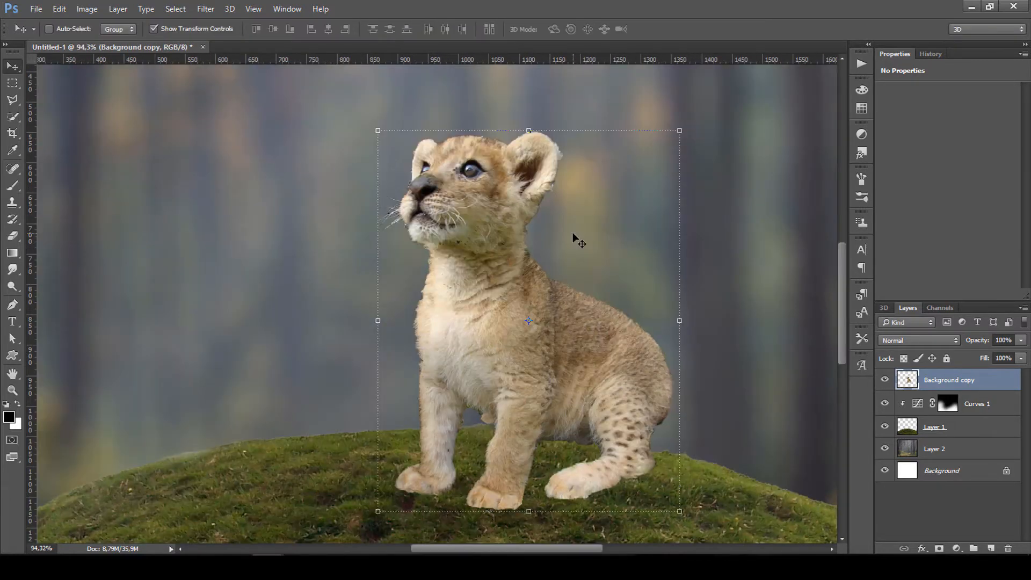
{"action": "key", "text": "ctrl+t"}
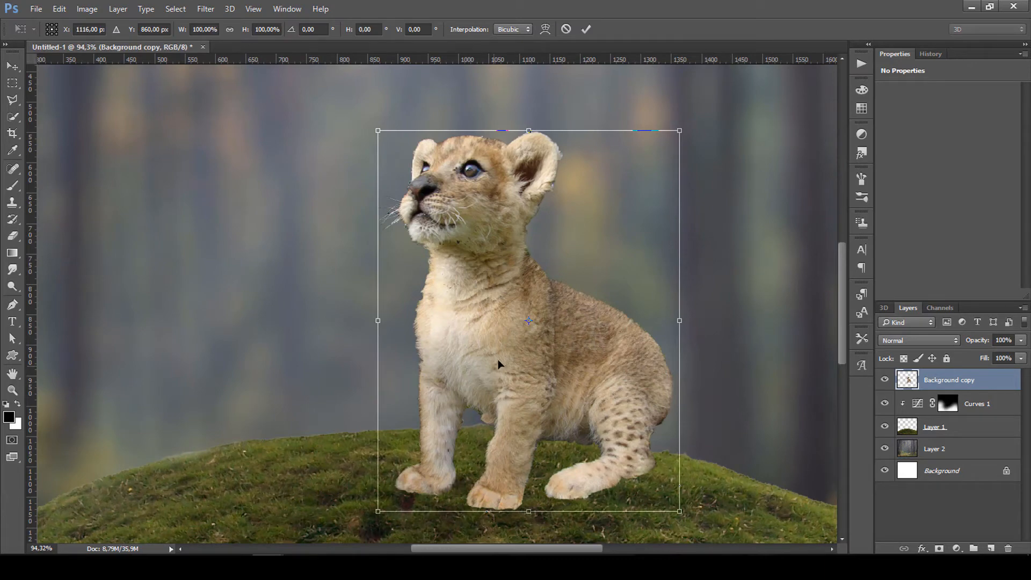
{"action": "key", "text": "Return"}
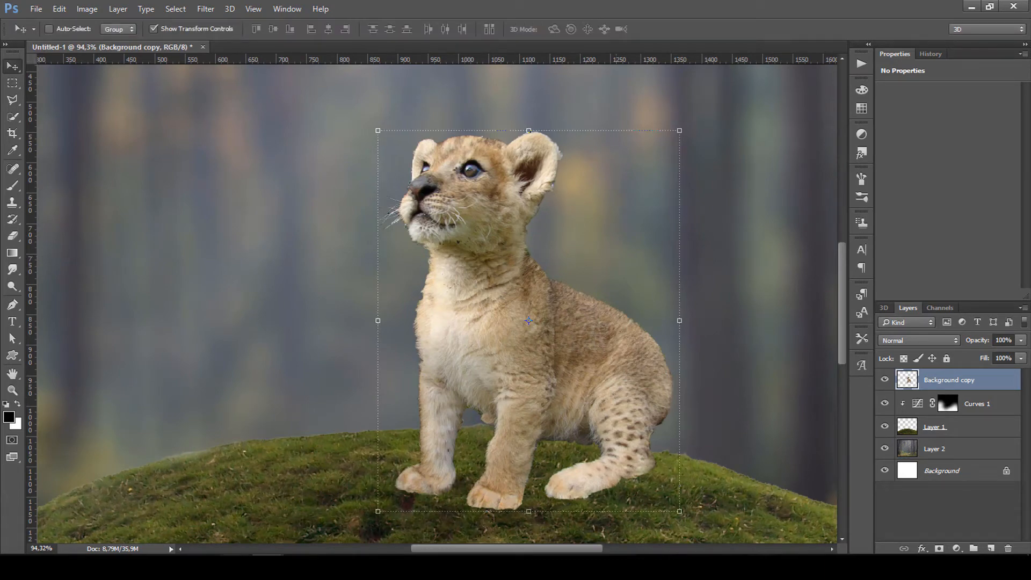
Copy the girl from her document into the forest composite.
{"action": "mouse_move", "coordinate": [288, 543]}
{"action": "left_click", "coordinate": [290, 510]}
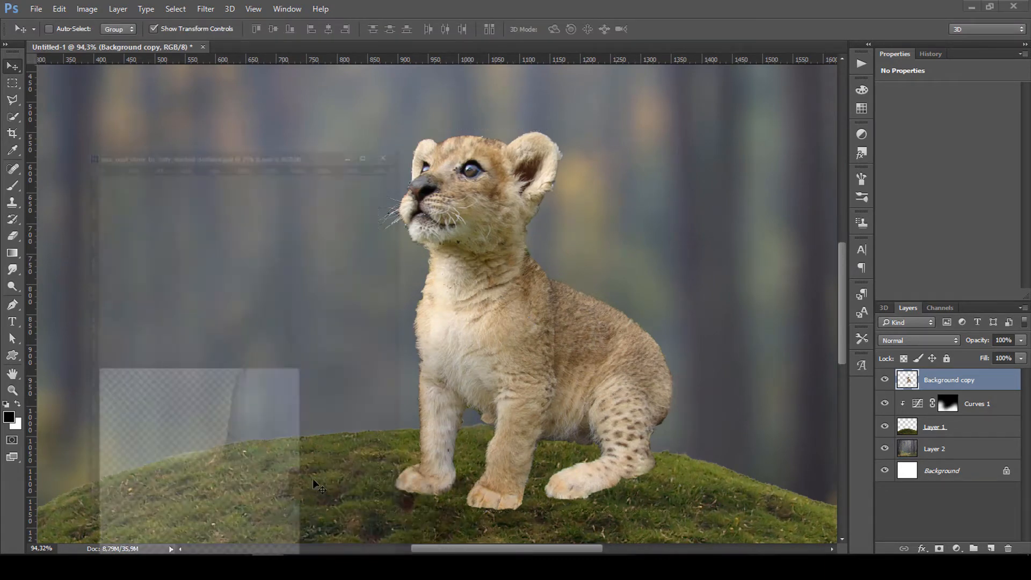
{"action": "left_click_drag", "start_coordinate": [297, 321], "coordinate": [546, 330]}
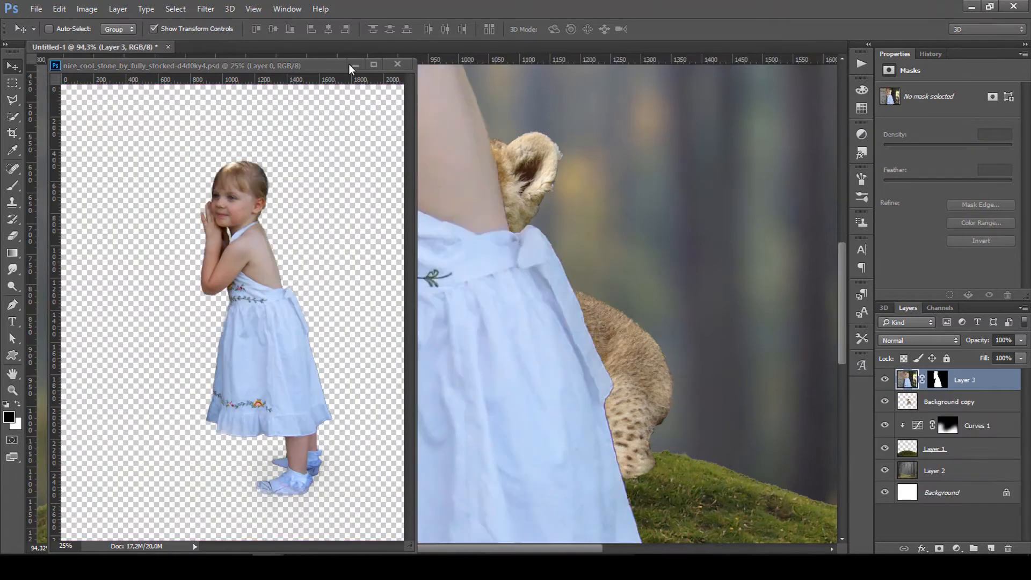
{"action": "left_click", "coordinate": [356, 65]}
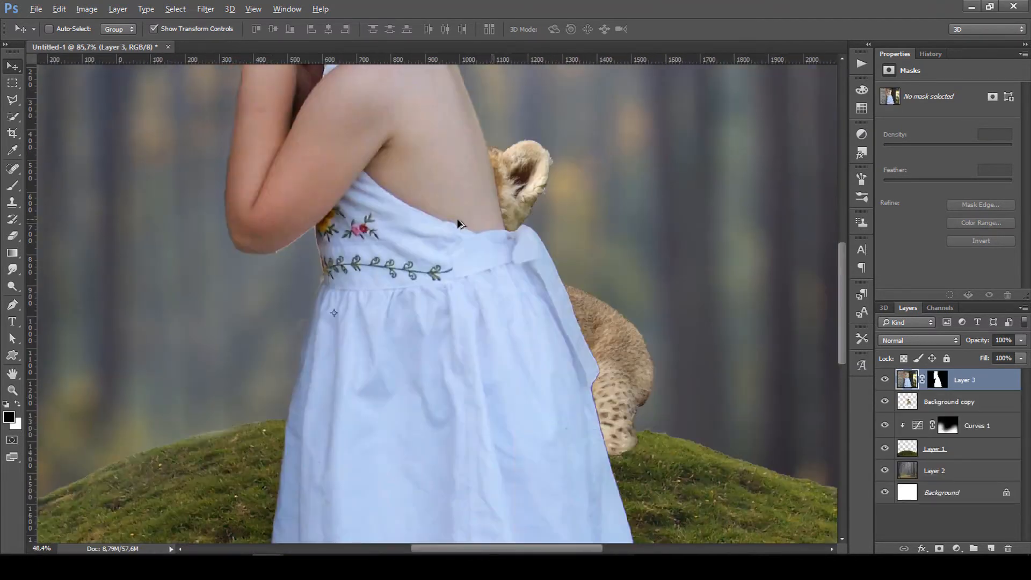
{"action": "scroll", "coordinate": [458, 220], "scroll_direction": "down", "scroll_amount": 5}
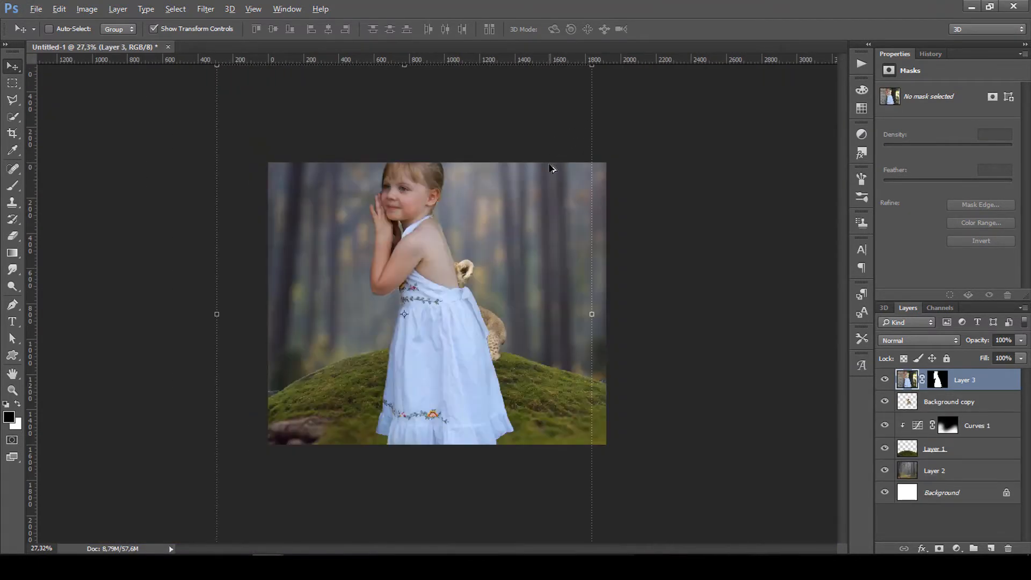
{"action": "scroll", "coordinate": [552, 168], "scroll_direction": "down", "scroll_amount": 1}
Scale the girl down beside the lion cub and flip her horizontally to face it.
{"action": "left_click_drag", "start_coordinate": [577, 87], "coordinate": [379, 350]}
{"action": "left_click_drag", "start_coordinate": [364, 397], "coordinate": [478, 290]}
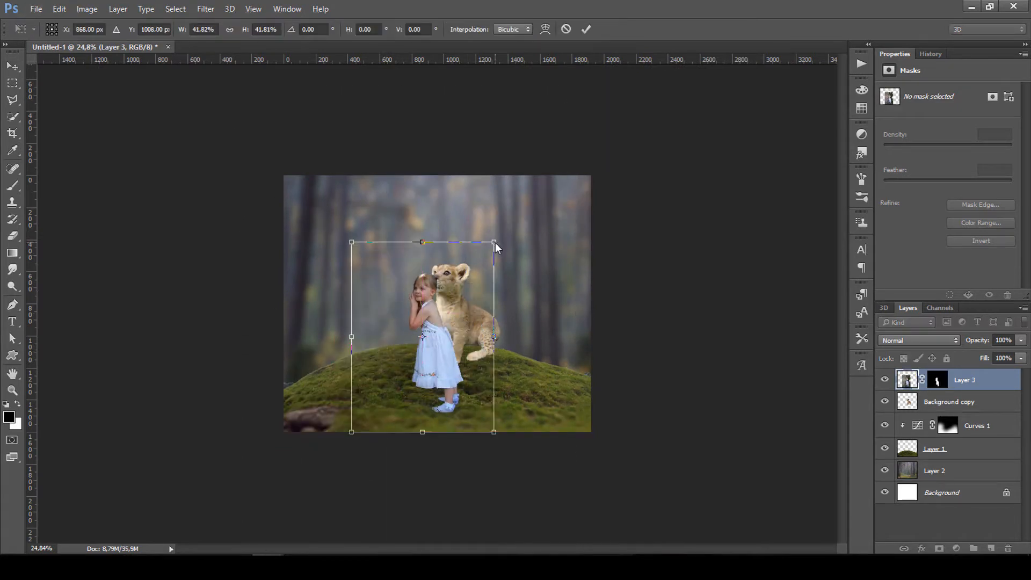
{"action": "left_click_drag", "start_coordinate": [495, 243], "coordinate": [452, 295]}
{"action": "left_click_drag", "start_coordinate": [419, 365], "coordinate": [437, 334]}
{"action": "right_click", "coordinate": [437, 334]}
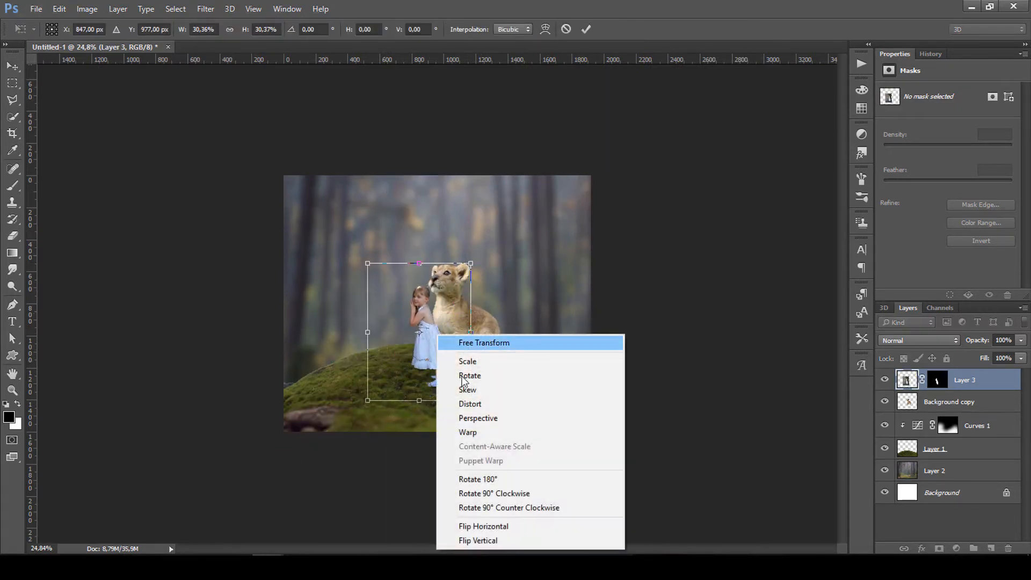
{"action": "left_click", "coordinate": [482, 526]}
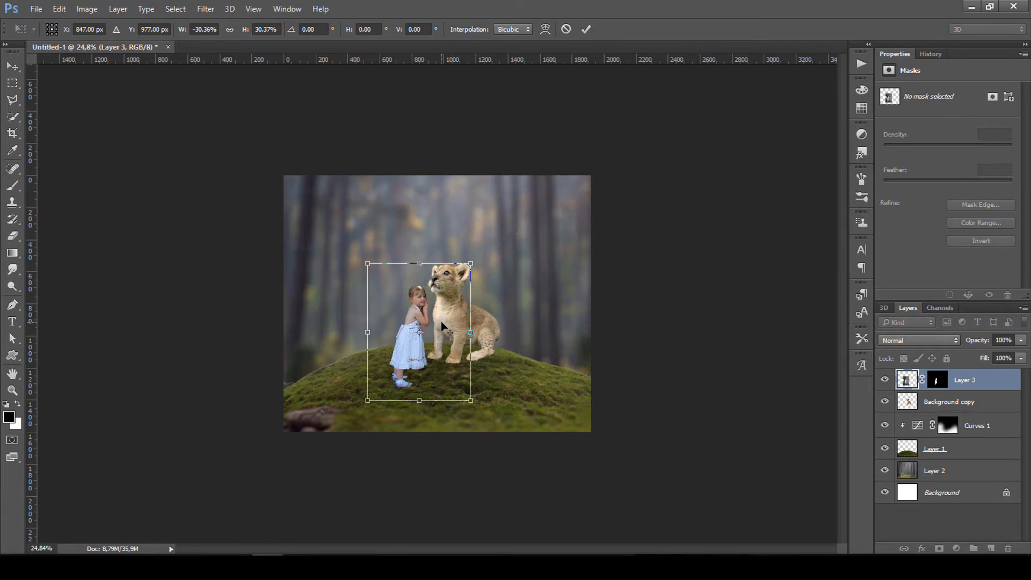
{"action": "scroll", "coordinate": [441, 322], "scroll_direction": "up", "scroll_amount": 2}
{"action": "scroll", "coordinate": [506, 209], "scroll_direction": "up", "scroll_amount": 2}
Make the girl smaller than the cub, tilt her about 1.5 degrees against its chest, and apply.
{"action": "left_click_drag", "start_coordinate": [506, 211], "coordinate": [489, 234]}
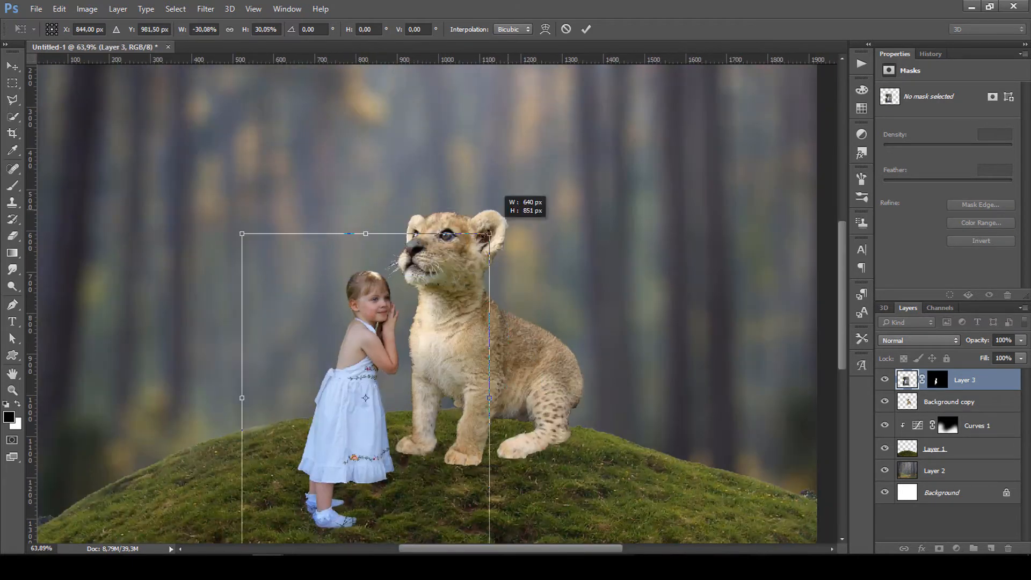
{"action": "left_click_drag", "start_coordinate": [461, 268], "coordinate": [488, 258]}
{"action": "left_click_drag", "start_coordinate": [515, 224], "coordinate": [453, 306]}
{"action": "left_click_drag", "start_coordinate": [418, 380], "coordinate": [457, 318]}
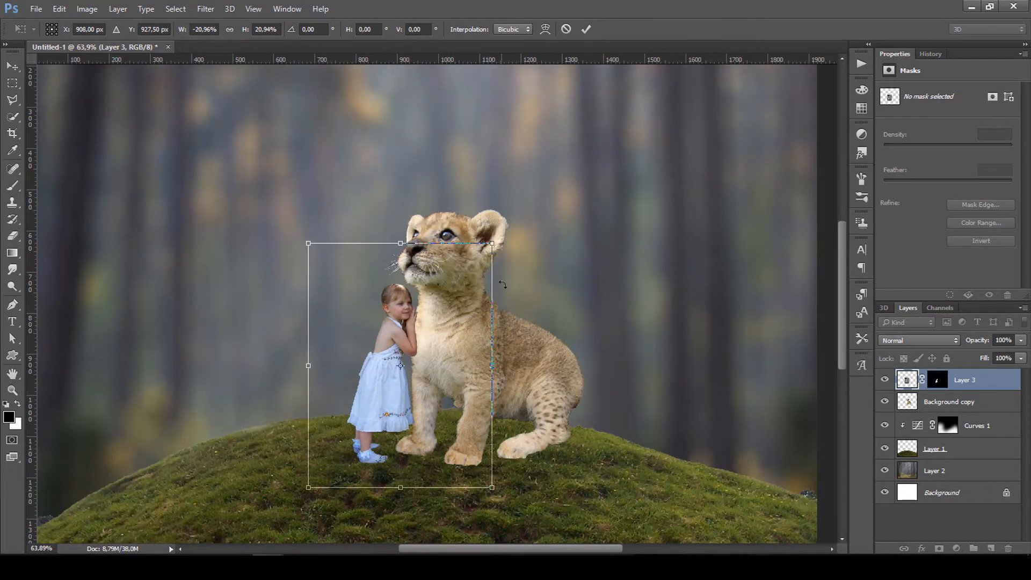
{"action": "left_click_drag", "start_coordinate": [503, 284], "coordinate": [455, 333]}
{"action": "scroll", "coordinate": [499, 309], "scroll_direction": "up", "scroll_amount": 2}
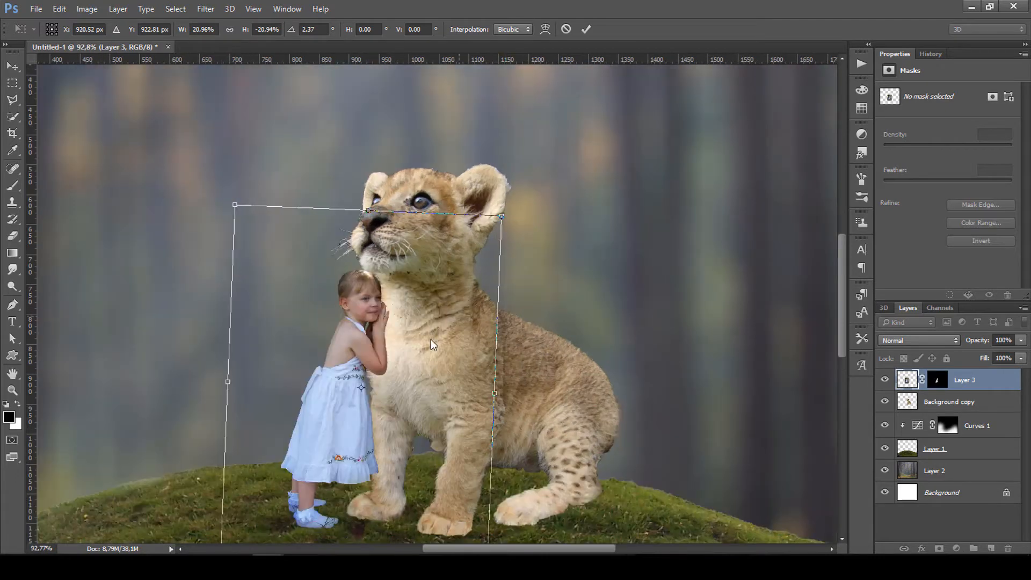
{"action": "left_click_drag", "start_coordinate": [518, 278], "coordinate": [515, 274]}
{"action": "left_click_drag", "start_coordinate": [444, 339], "coordinate": [445, 338]}
{"action": "left_click_drag", "start_coordinate": [499, 212], "coordinate": [495, 216]}
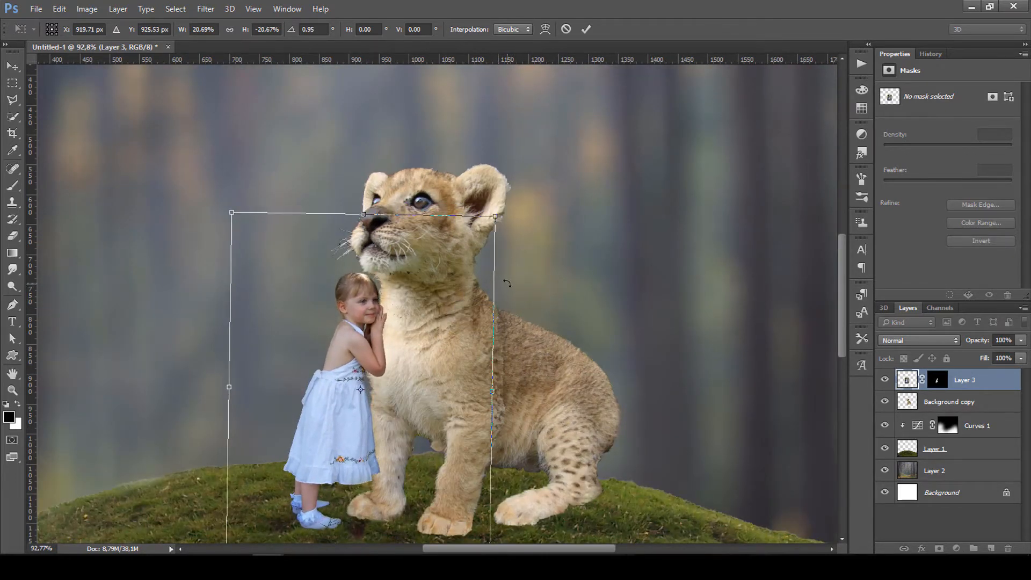
{"action": "left_click_drag", "start_coordinate": [508, 283], "coordinate": [508, 287]}
{"action": "left_click_drag", "start_coordinate": [434, 336], "coordinate": [433, 336]}
{"action": "scroll", "coordinate": [432, 336], "scroll_direction": "up", "scroll_amount": 3}
{"action": "scroll", "coordinate": [433, 326], "scroll_direction": "down", "scroll_amount": 3}
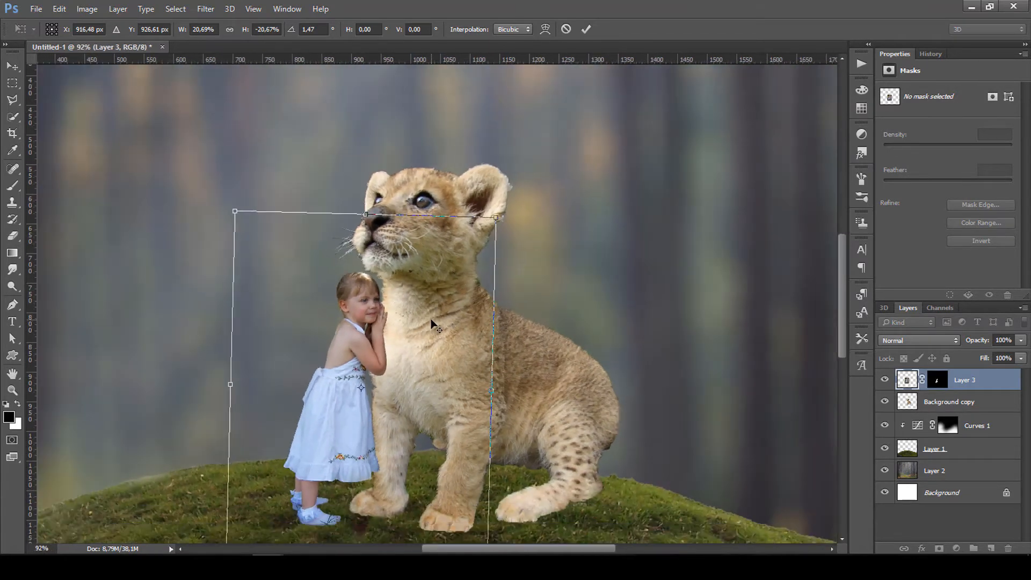
{"action": "left_click", "coordinate": [588, 30]}
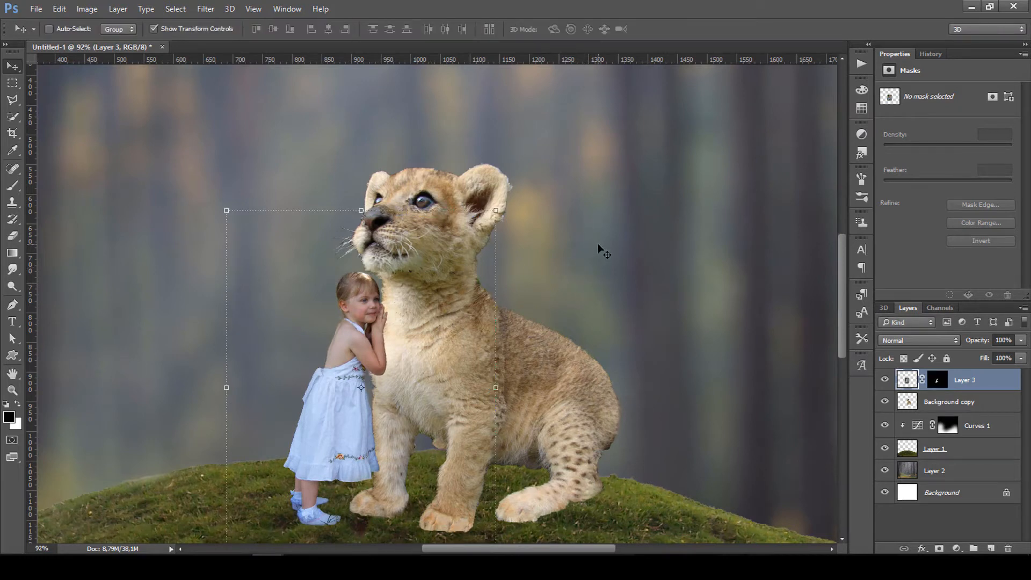
{"action": "left_click", "coordinate": [958, 404]}
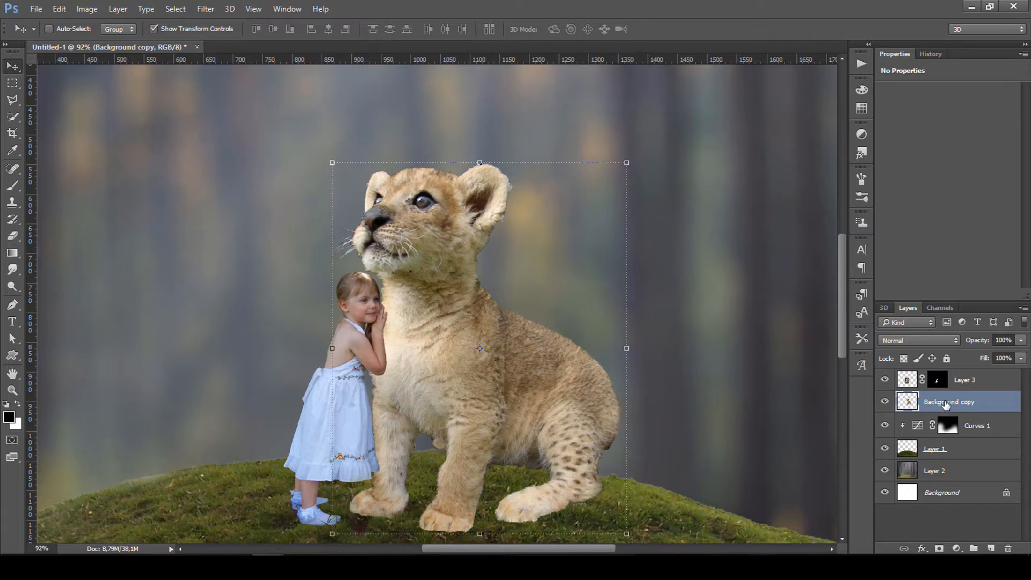
Rename the lion cub layer to 'tig'.
{"action": "double_click", "coordinate": [946, 403]}
{"action": "type", "text": "tig"}
{"action": "key", "text": "Return"}
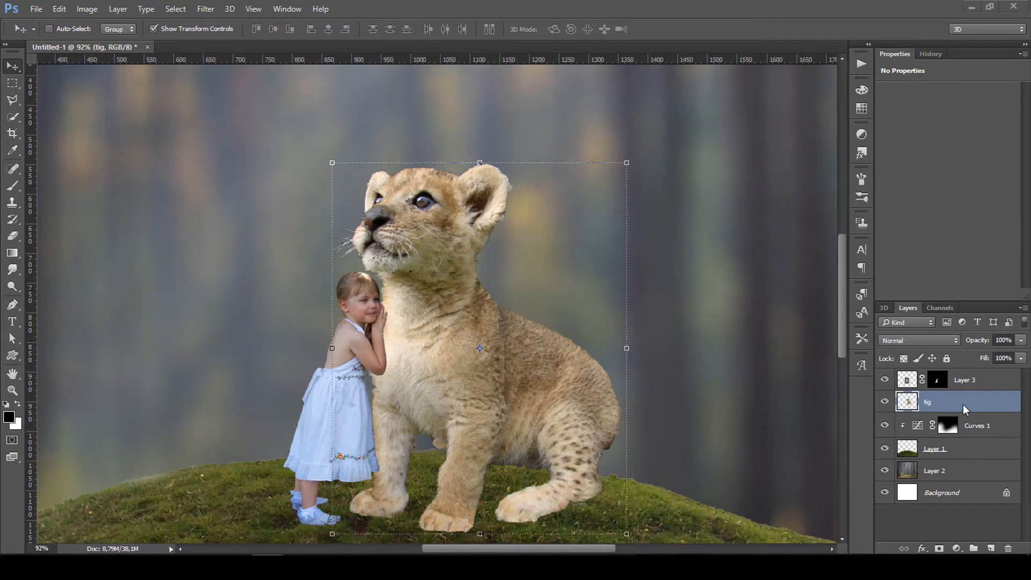
Add a Hue/Saturation layer clipped to tig, lowering saturation to about -21, and compare before and after.
{"action": "left_click", "coordinate": [959, 547]}
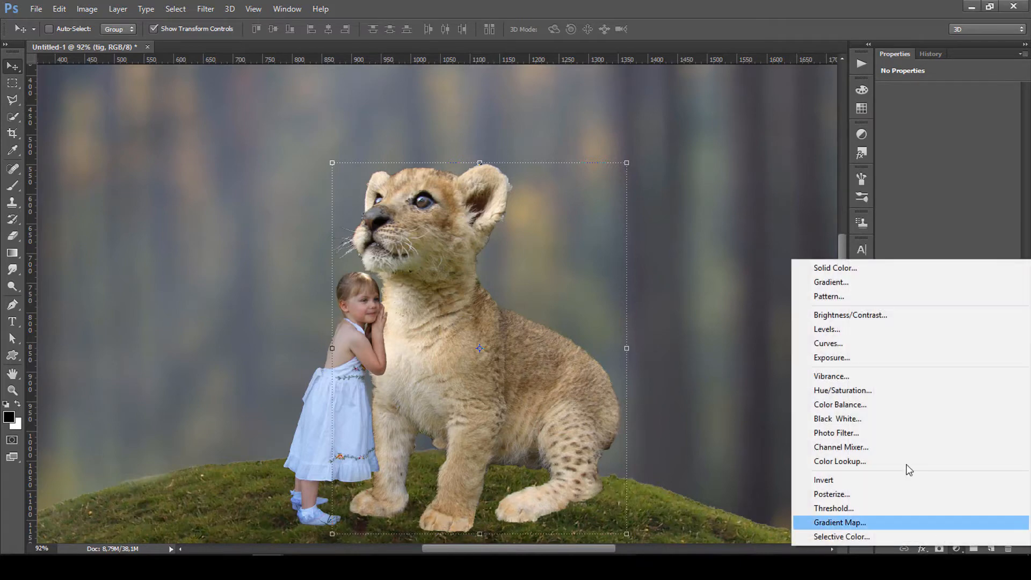
{"action": "left_click", "coordinate": [843, 395]}
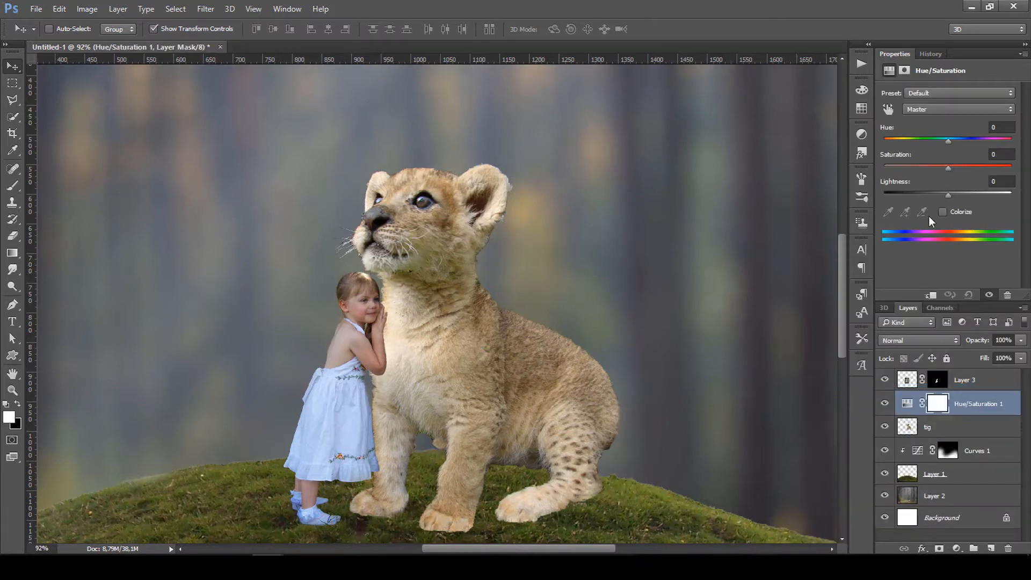
{"action": "left_click", "coordinate": [931, 295]}
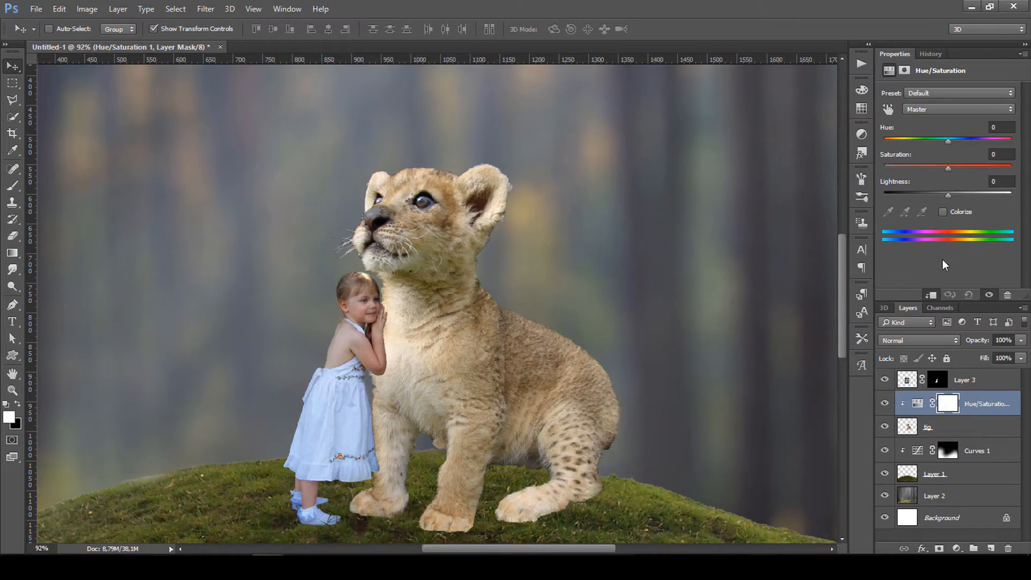
{"action": "left_click_drag", "start_coordinate": [939, 167], "coordinate": [935, 167]}
{"action": "left_click", "coordinate": [885, 404]}
{"action": "left_click", "coordinate": [886, 409]}
{"action": "left_click_drag", "start_coordinate": [935, 169], "coordinate": [935, 170]}
{"action": "left_click", "coordinate": [886, 409]}
{"action": "left_click", "coordinate": [887, 408]}
{"action": "left_click", "coordinate": [993, 381]}
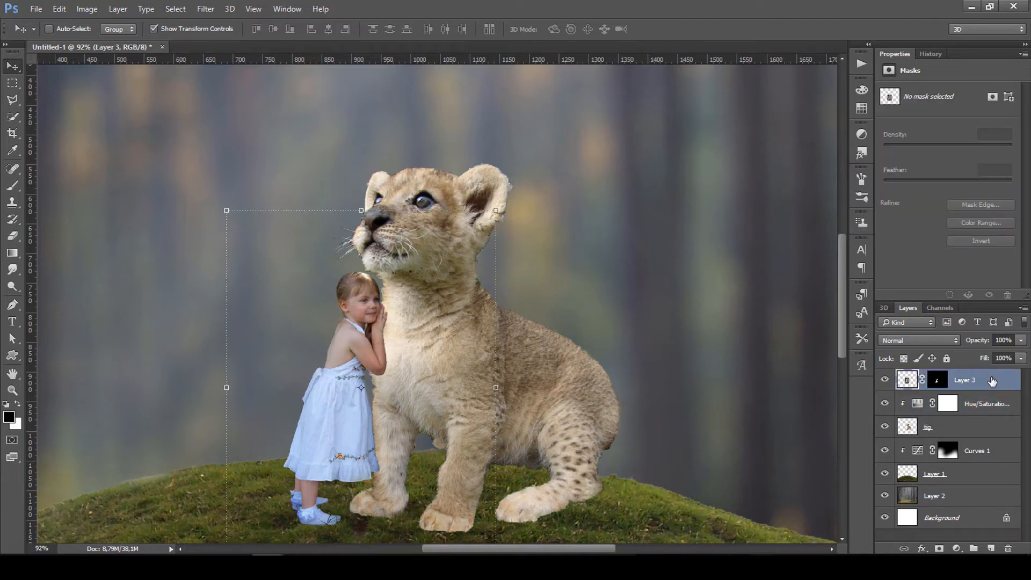
Add a Hue/Saturation layer clipped to Layer 3 and lower the Blues saturation to -25.
{"action": "left_click", "coordinate": [957, 548]}
{"action": "left_click", "coordinate": [861, 396]}
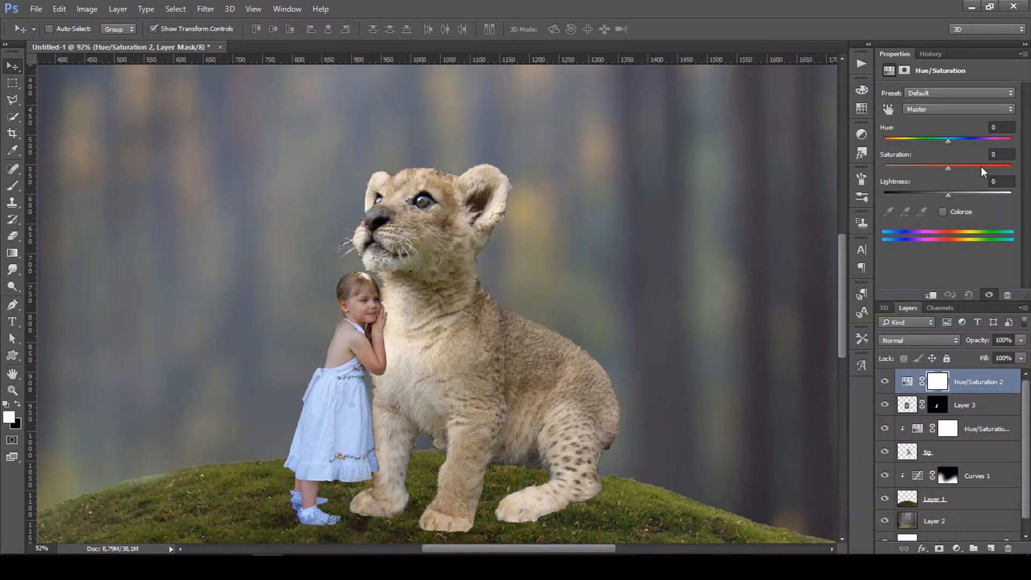
{"action": "left_click", "coordinate": [931, 295]}
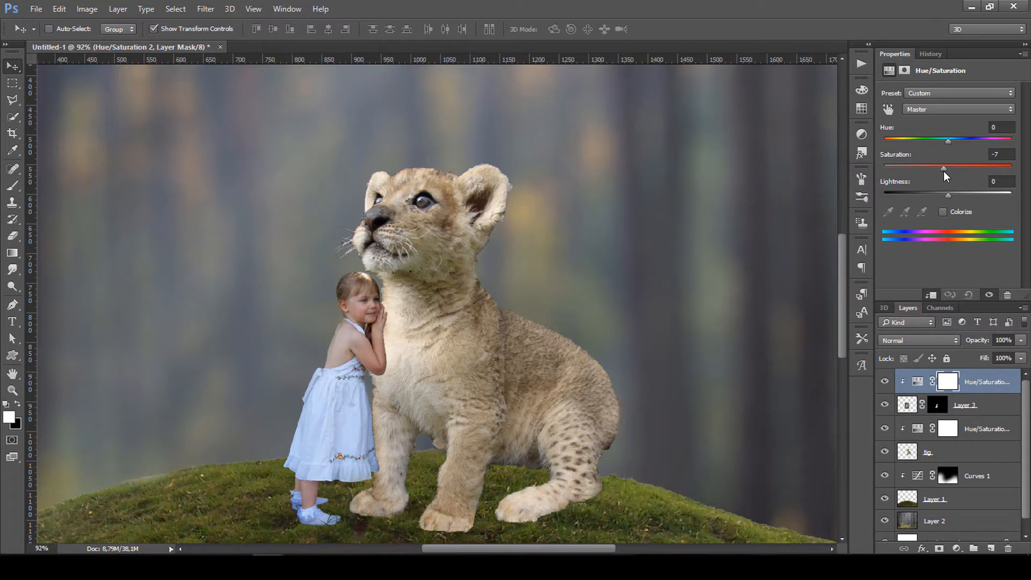
{"action": "left_click", "coordinate": [922, 109]}
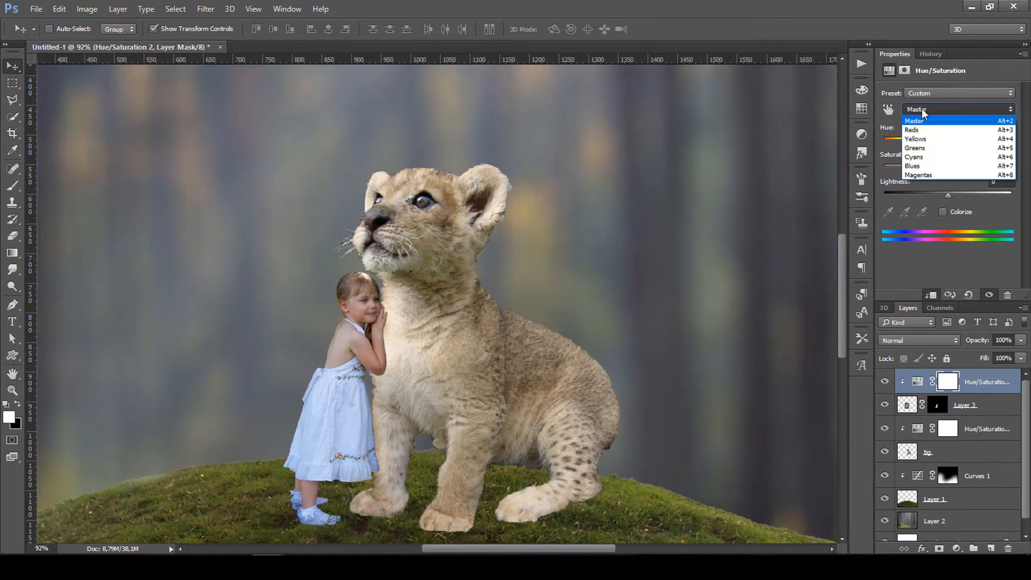
{"action": "left_click", "coordinate": [924, 166]}
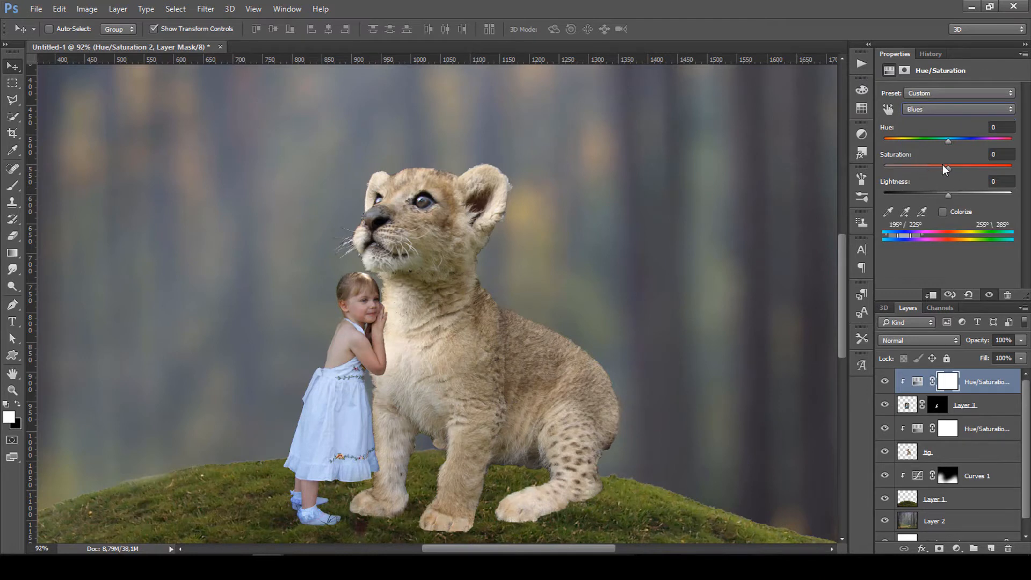
{"action": "left_click_drag", "start_coordinate": [945, 165], "coordinate": [932, 167]}
Lower the Cyans saturation to -16 in the same adjustment and keep it visible.
{"action": "left_click", "coordinate": [950, 110]}
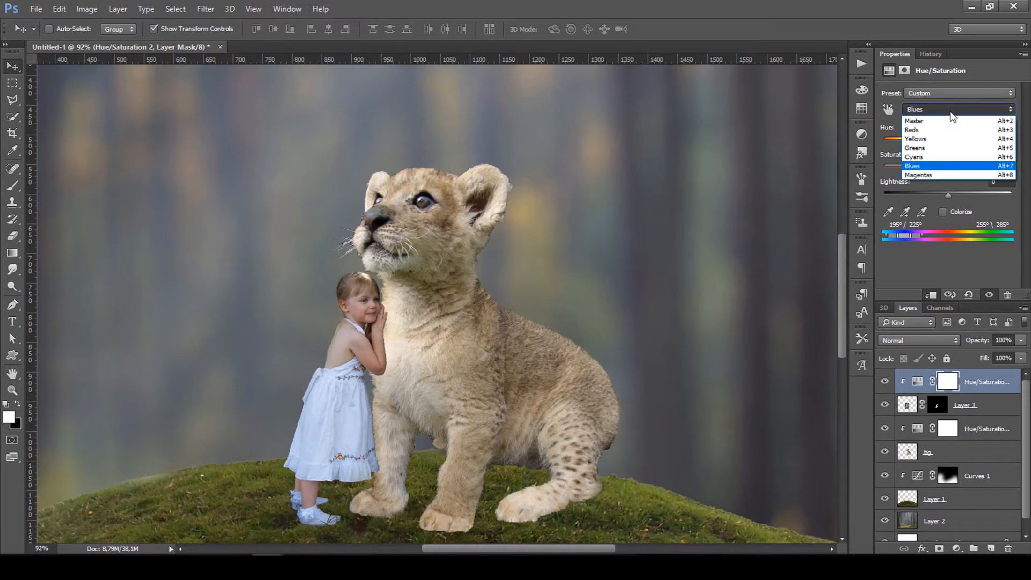
{"action": "left_click", "coordinate": [951, 113]}
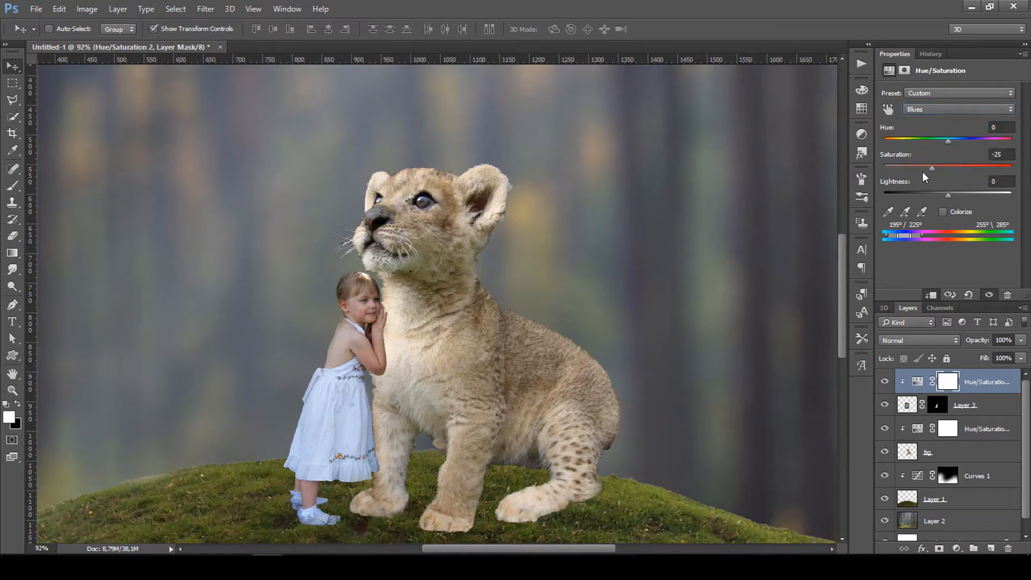
{"action": "left_click", "coordinate": [933, 120]}
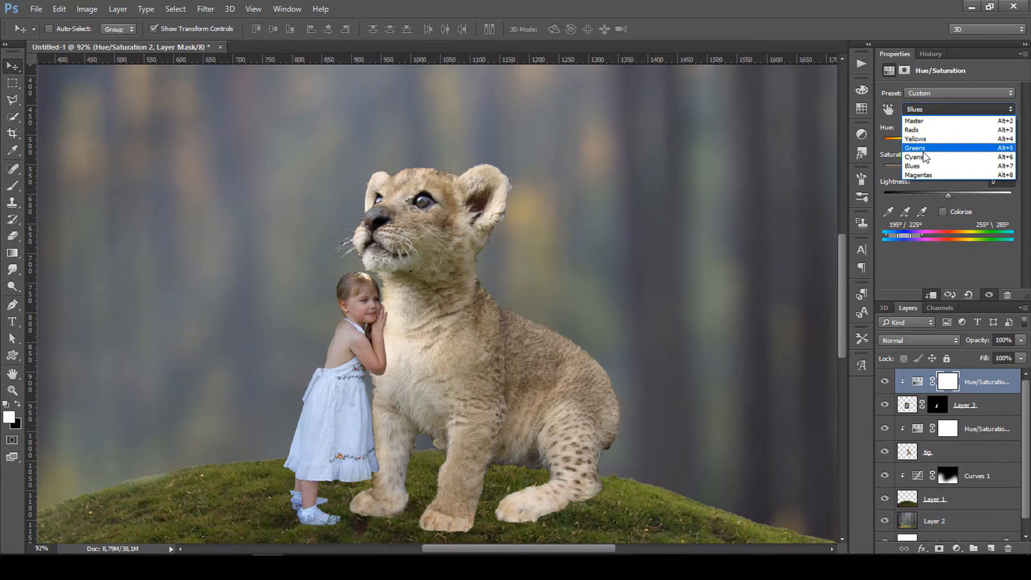
{"action": "left_click", "coordinate": [923, 153]}
{"action": "left_click_drag", "start_coordinate": [948, 168], "coordinate": [937, 169]}
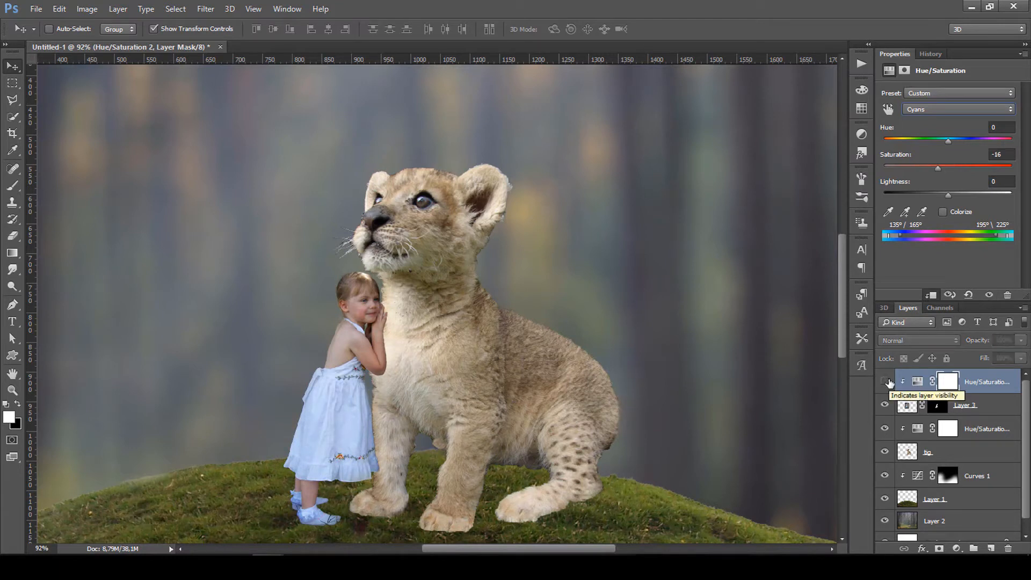
{"action": "left_click", "coordinate": [888, 382]}
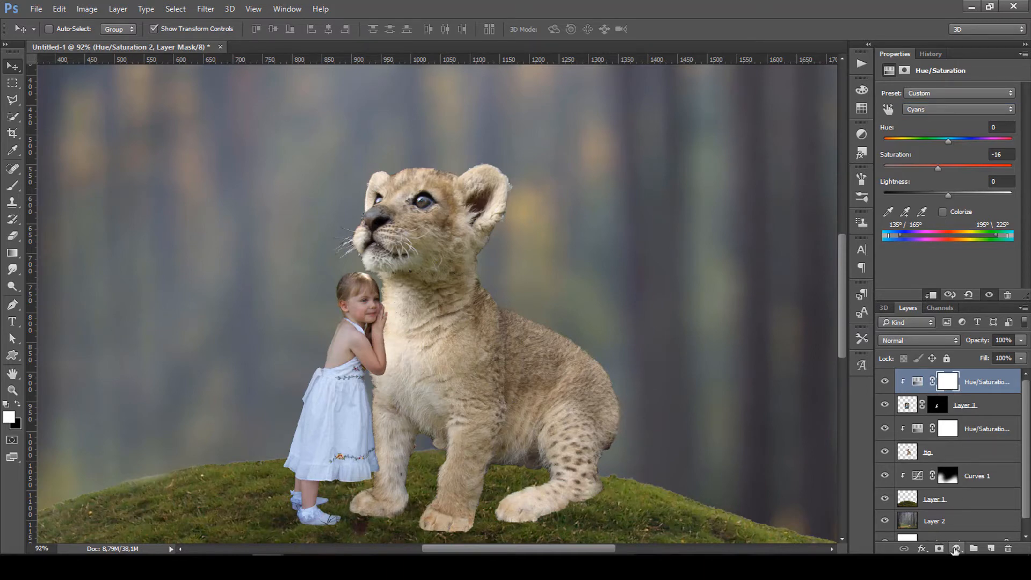
Add a Curves layer clipped to the girl, highlights pulled down, input 138 lowered to 83.
{"action": "left_click", "coordinate": [956, 548]}
{"action": "left_click", "coordinate": [844, 345]}
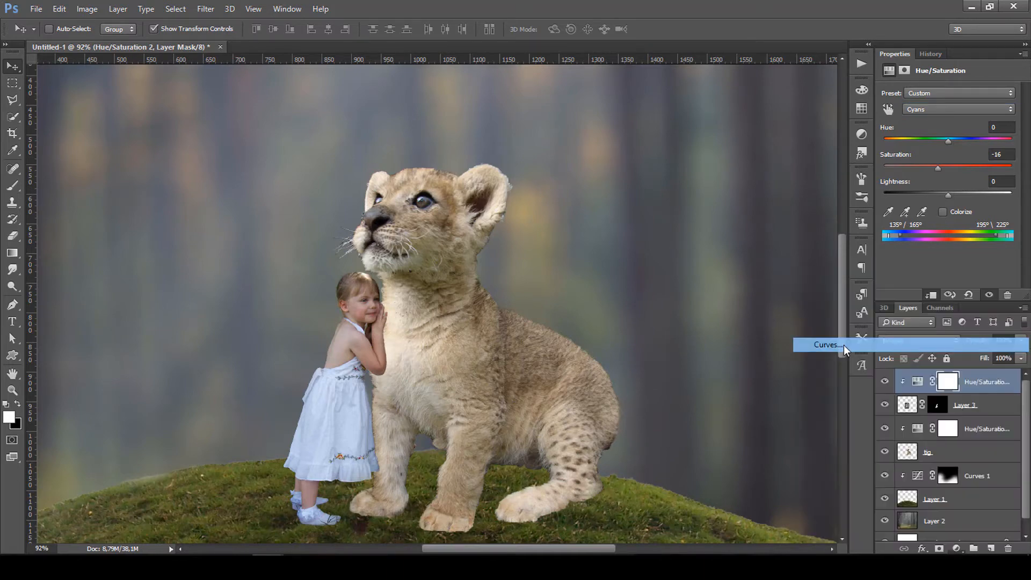
{"action": "left_click", "coordinate": [931, 296]}
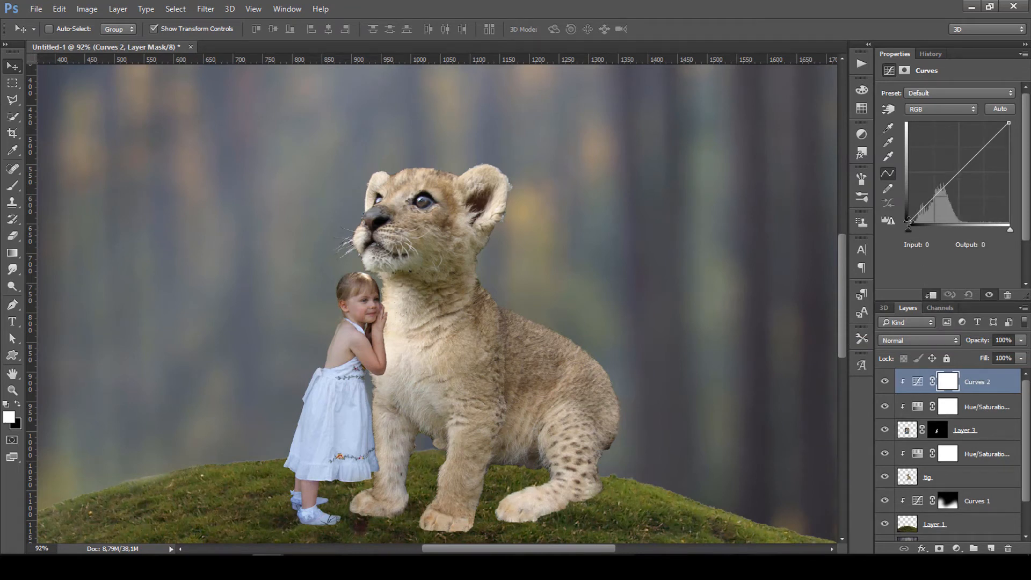
{"action": "mouse_move", "coordinate": [909, 221]}
{"action": "left_mouse_down"}
{"action": "mouse_move", "coordinate": [907, 202]}
{"action": "mouse_move", "coordinate": [908, 213]}
{"action": "left_mouse_up"}
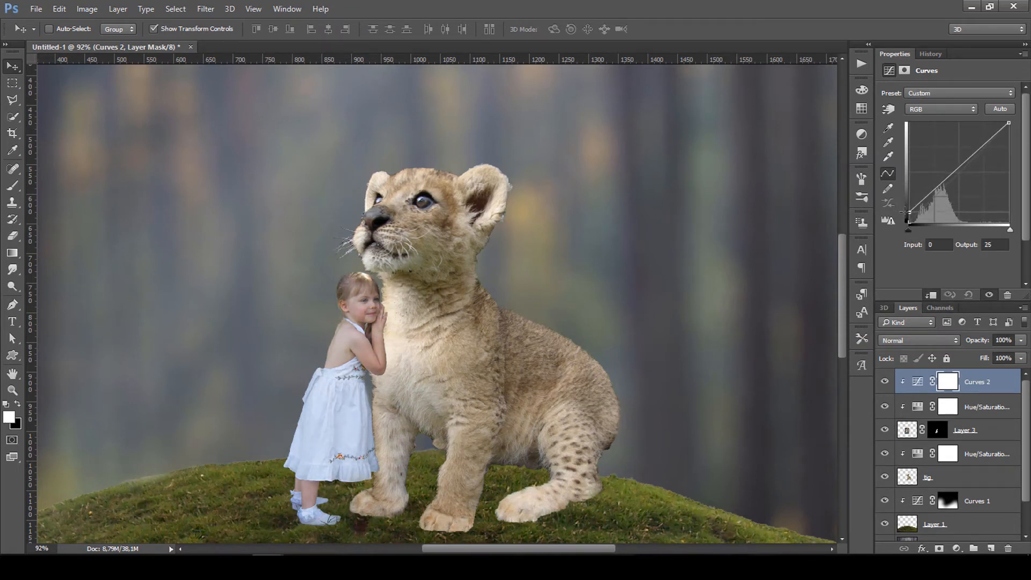
{"action": "left_click_drag", "start_coordinate": [1009, 123], "coordinate": [1014, 145]}
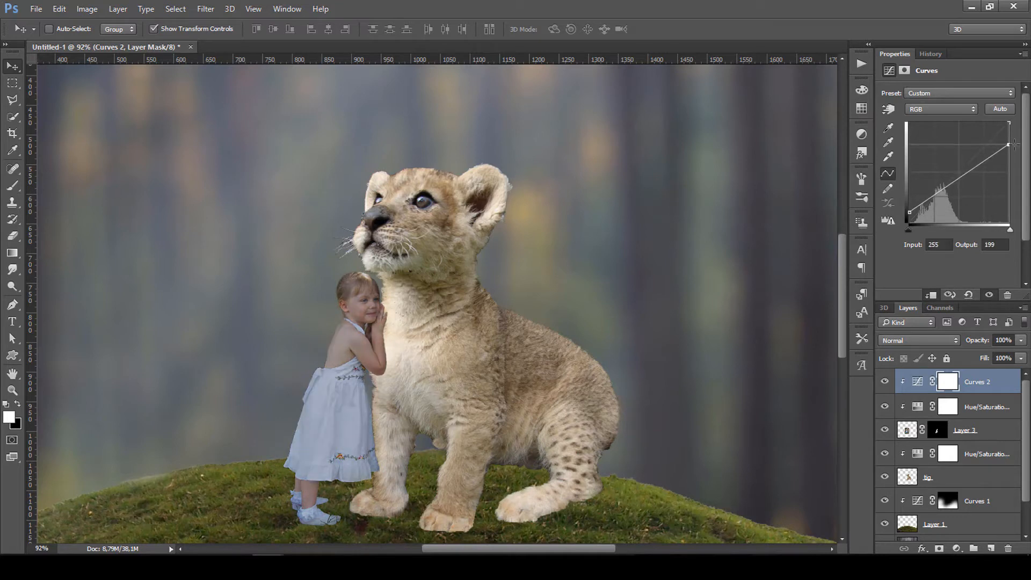
{"action": "left_click_drag", "start_coordinate": [910, 213], "coordinate": [909, 222]}
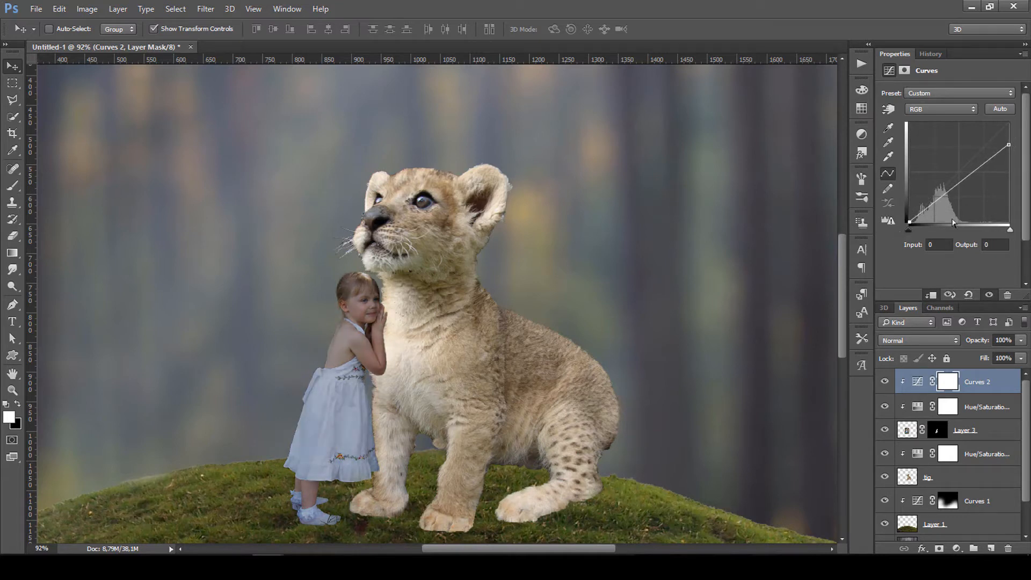
{"action": "left_click_drag", "start_coordinate": [963, 181], "coordinate": [963, 189]}
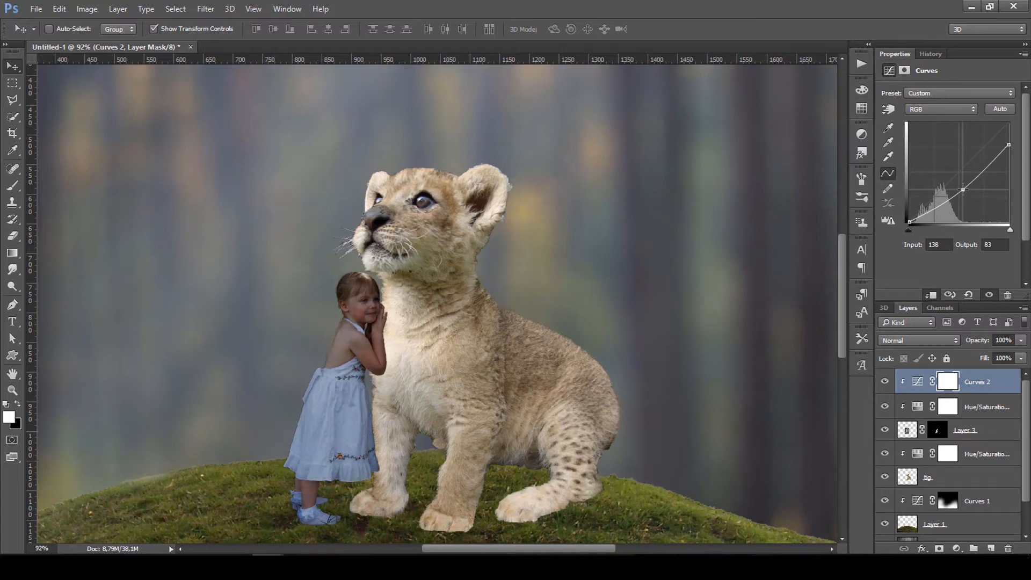
{"action": "left_click_drag", "start_coordinate": [963, 189], "coordinate": [964, 186]}
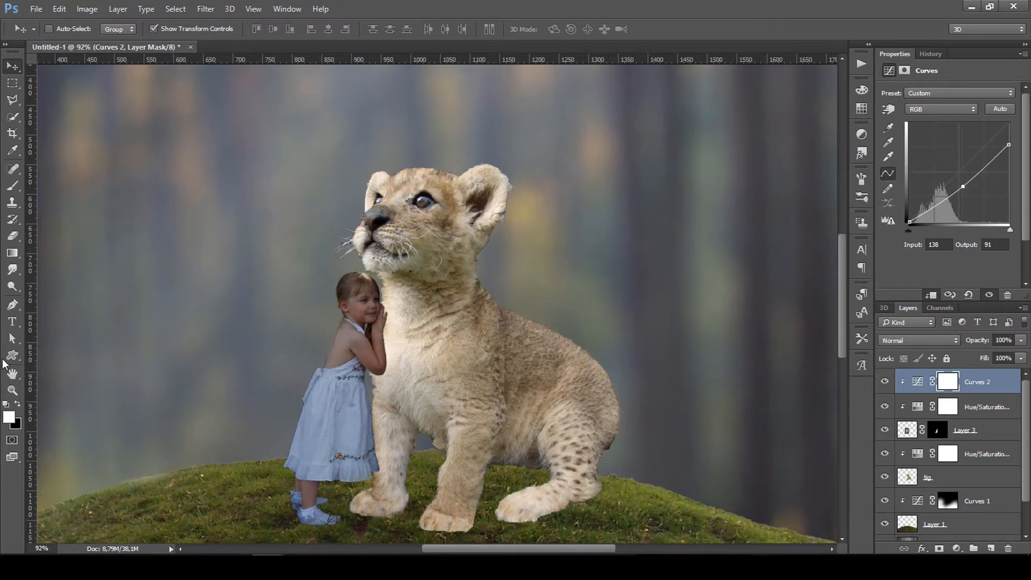
Switch to a black 49 px brush for painting the Curves 2 mask.
{"action": "left_click", "coordinate": [12, 186]}
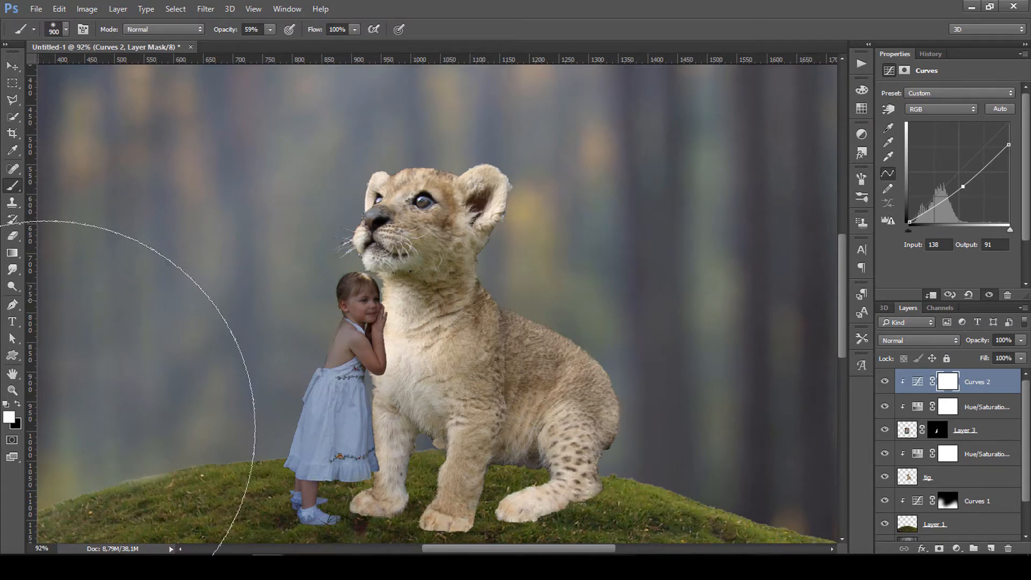
{"action": "left_click", "coordinate": [18, 404]}
{"action": "right_click", "coordinate": [379, 263]}
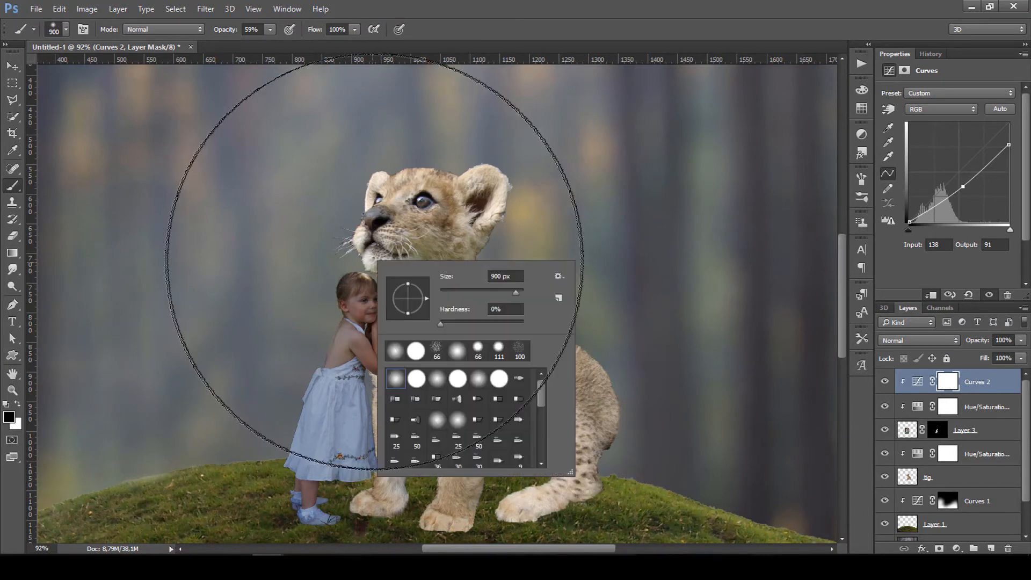
{"action": "left_click", "coordinate": [461, 293]}
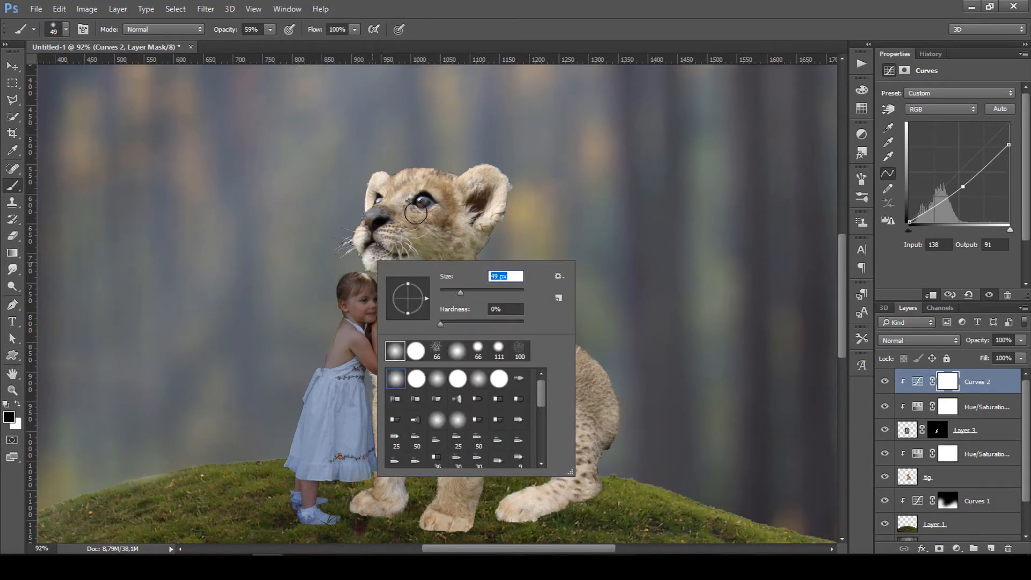
Zoom in on the girl and paint the mask to restore brightness on her back.
{"action": "key", "text": "Return"}
{"action": "scroll", "coordinate": [309, 323], "scroll_direction": "up", "scroll_amount": 3}
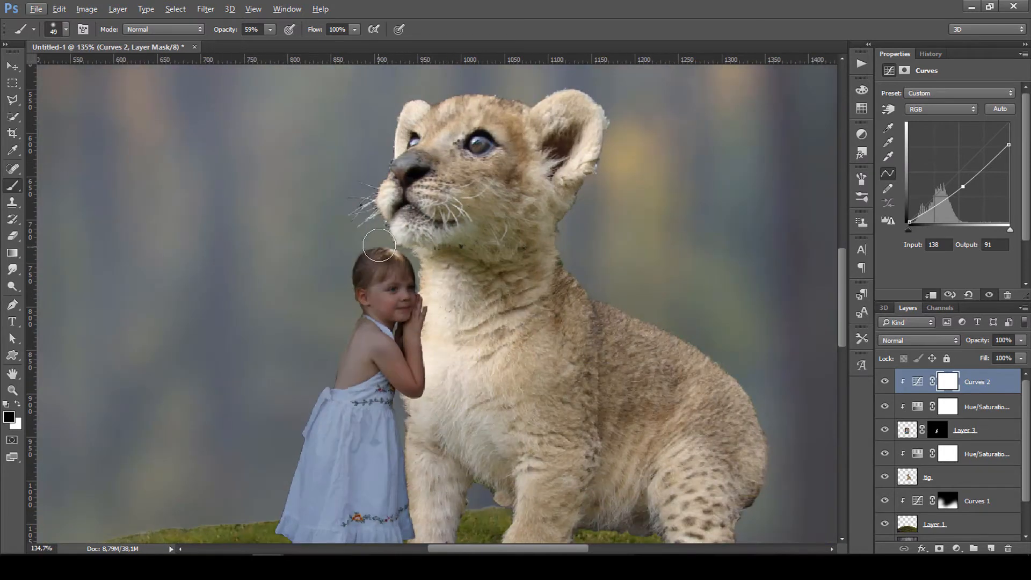
{"action": "left_click_drag", "start_coordinate": [353, 321], "coordinate": [323, 383]}
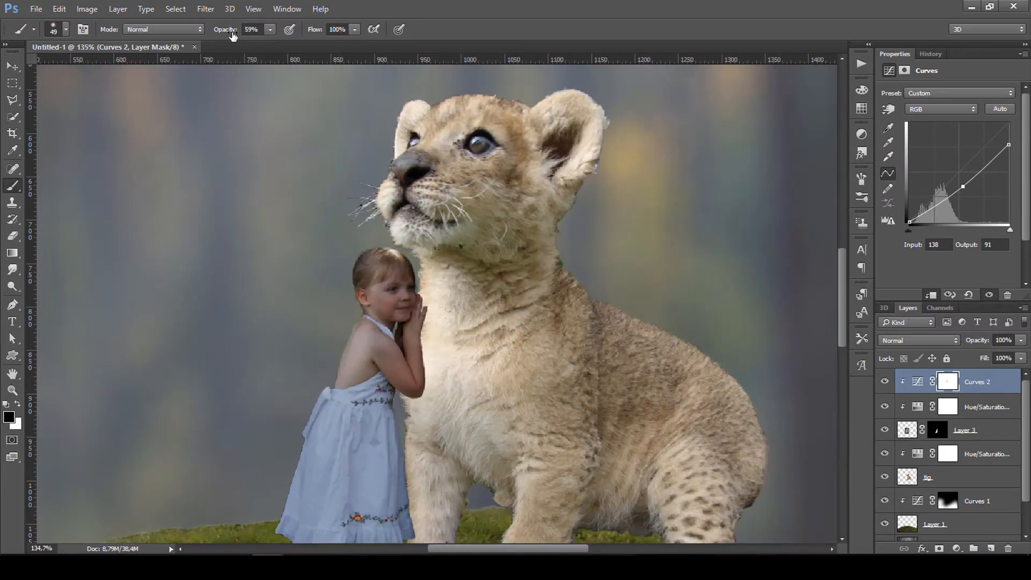
{"action": "left_click_drag", "start_coordinate": [233, 36], "coordinate": [222, 36]}
{"action": "mouse_move", "coordinate": [327, 395]}
{"action": "left_mouse_down"}
{"action": "mouse_move", "coordinate": [282, 531]}
{"action": "mouse_move", "coordinate": [293, 529]}
{"action": "left_mouse_up"}
{"action": "scroll", "coordinate": [304, 435], "scroll_direction": "down", "scroll_amount": 3}
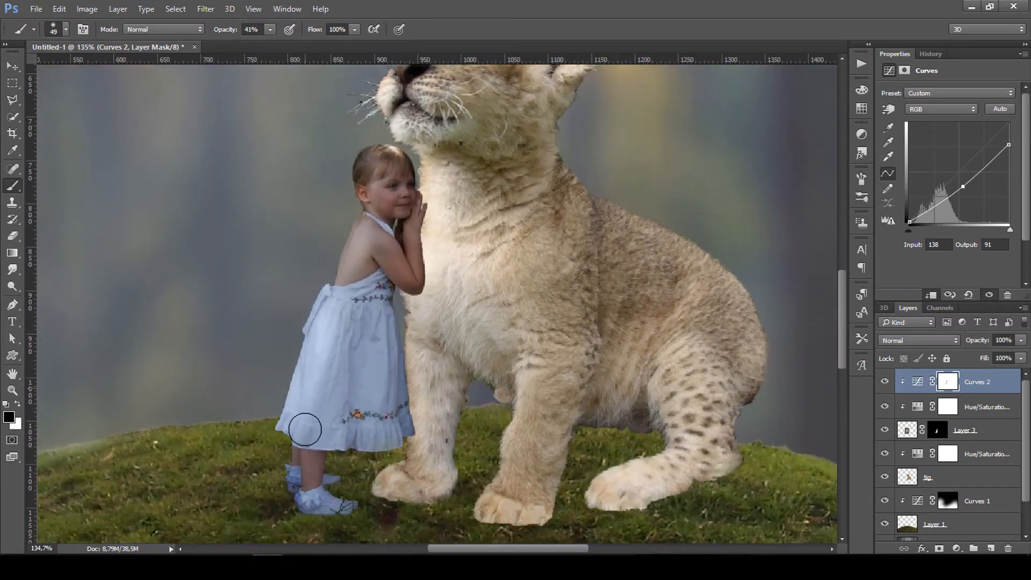
{"action": "scroll", "coordinate": [306, 430], "scroll_direction": "down", "scroll_amount": 1}
Brighten the girl's dress, leg, shoulder, hair, face and upper dress on the mask, then fit the view.
{"action": "left_click_drag", "start_coordinate": [305, 429], "coordinate": [312, 472]}
{"action": "left_click_drag", "start_coordinate": [342, 285], "coordinate": [303, 392]}
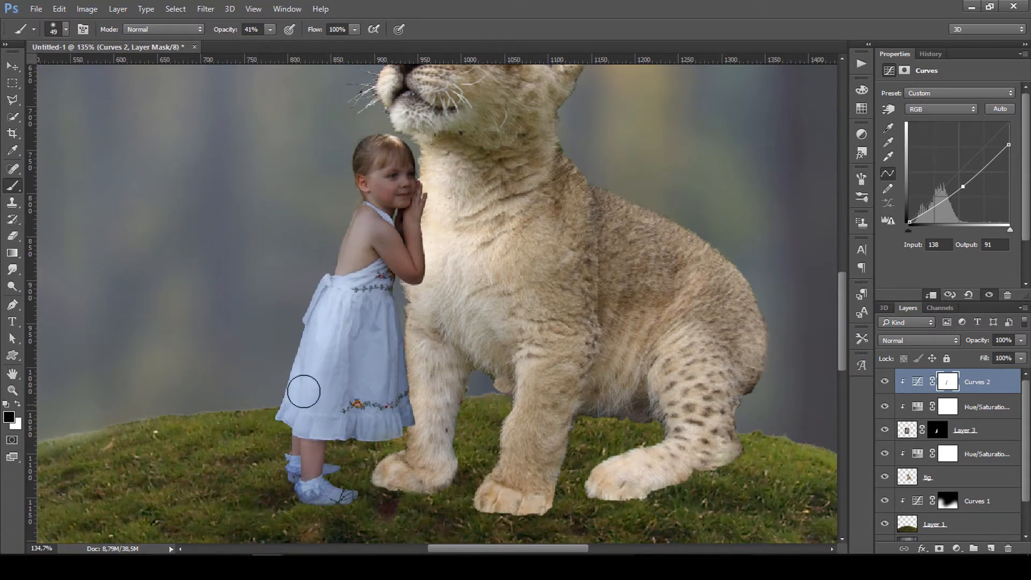
{"action": "mouse_move", "coordinate": [366, 210]}
{"action": "left_mouse_down"}
{"action": "mouse_move", "coordinate": [359, 235]}
{"action": "mouse_move", "coordinate": [371, 194]}
{"action": "left_mouse_up"}
{"action": "mouse_move", "coordinate": [399, 142]}
{"action": "left_mouse_down"}
{"action": "mouse_move", "coordinate": [371, 163]}
{"action": "mouse_move", "coordinate": [404, 159]}
{"action": "mouse_move", "coordinate": [392, 195]}
{"action": "mouse_move", "coordinate": [381, 169]}
{"action": "mouse_move", "coordinate": [353, 261]}
{"action": "left_mouse_up"}
{"action": "left_click_drag", "start_coordinate": [372, 224], "coordinate": [331, 374]}
{"action": "left_click_drag", "start_coordinate": [353, 284], "coordinate": [345, 316]}
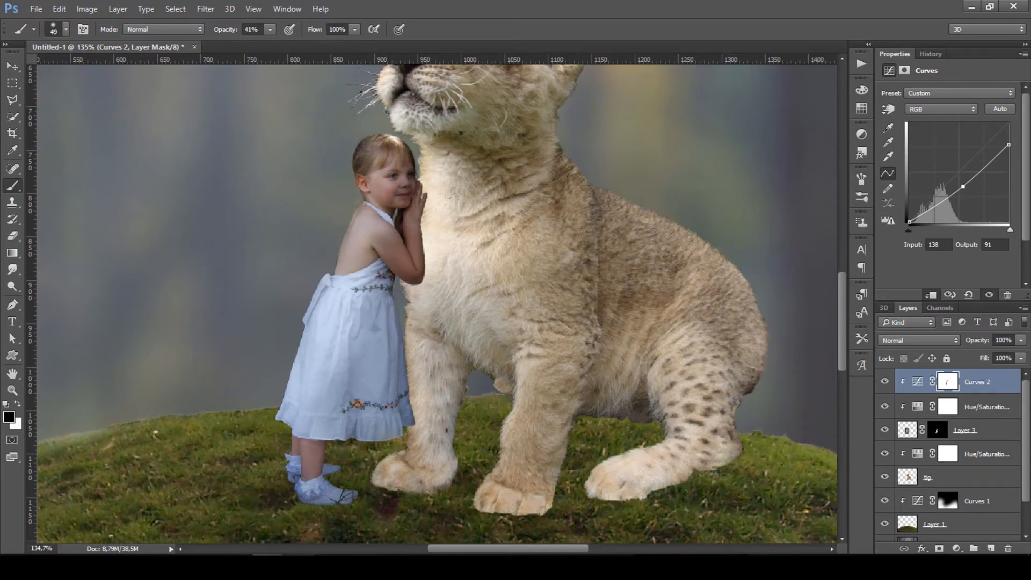
{"action": "key", "text": "ctrl+0"}
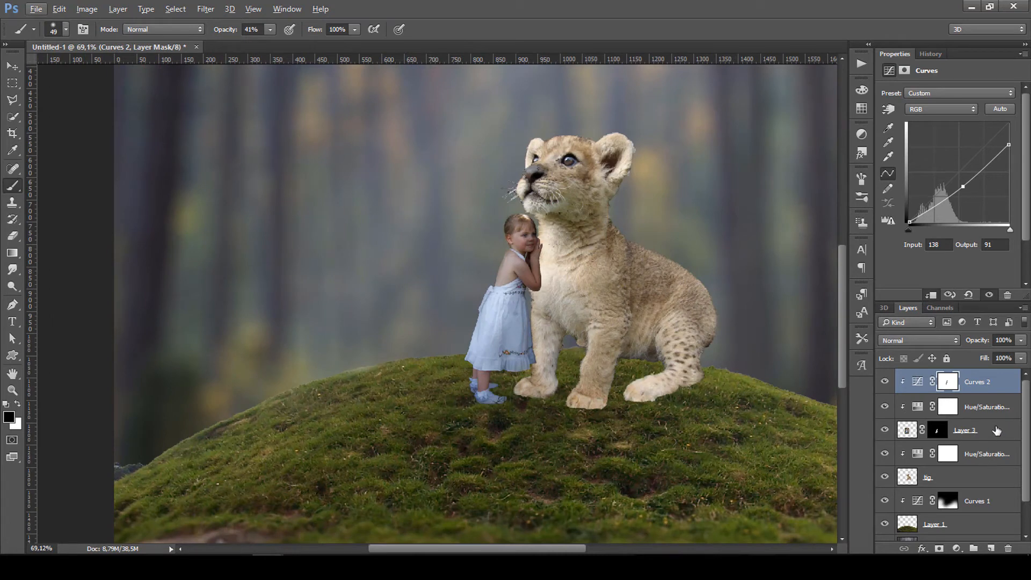
Add a Curves layer above the tig layer and lower its top point to 202 to darken the cub.
{"action": "left_click", "coordinate": [978, 478]}
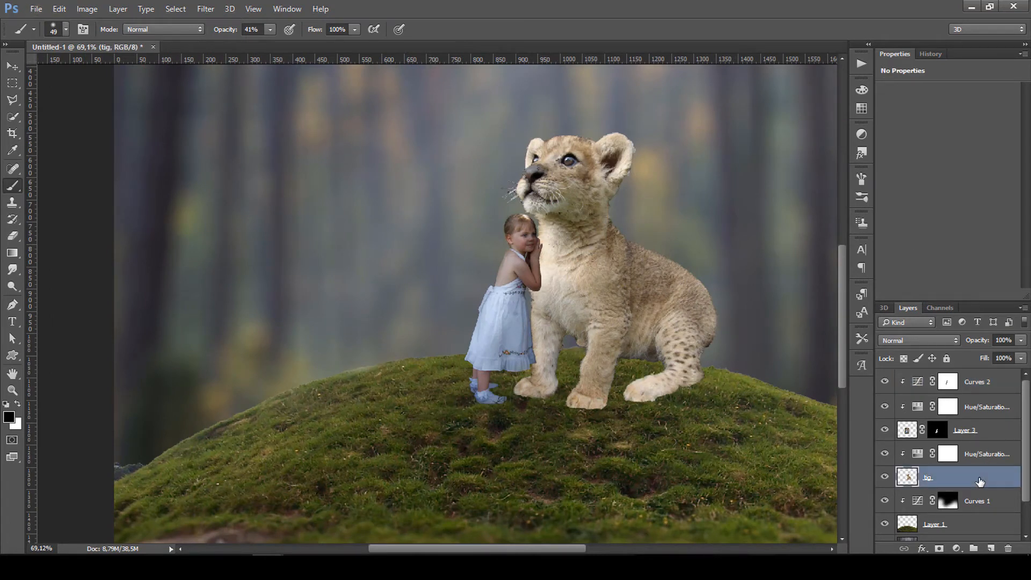
{"action": "left_click", "coordinate": [957, 549]}
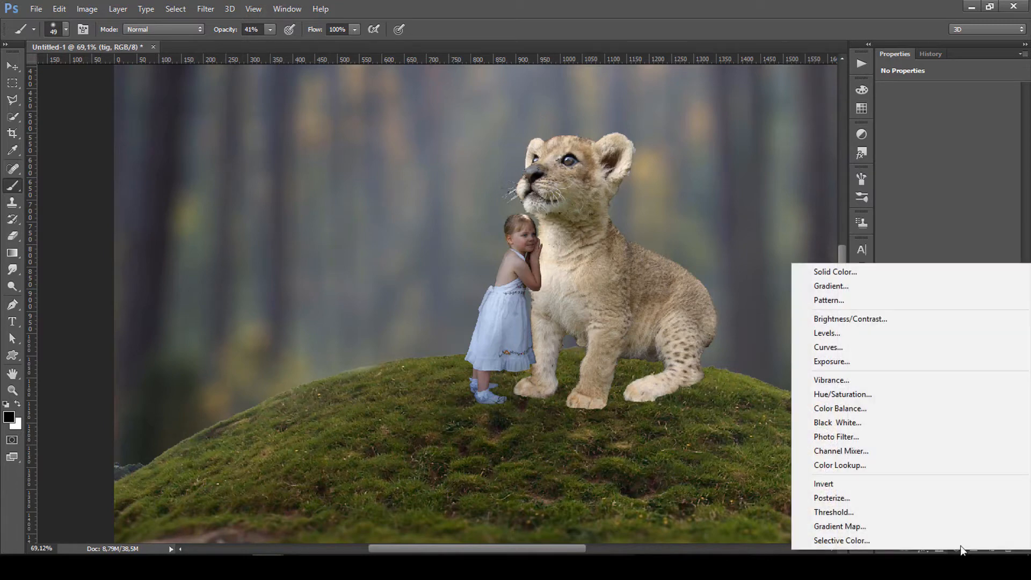
{"action": "left_click", "coordinate": [853, 348]}
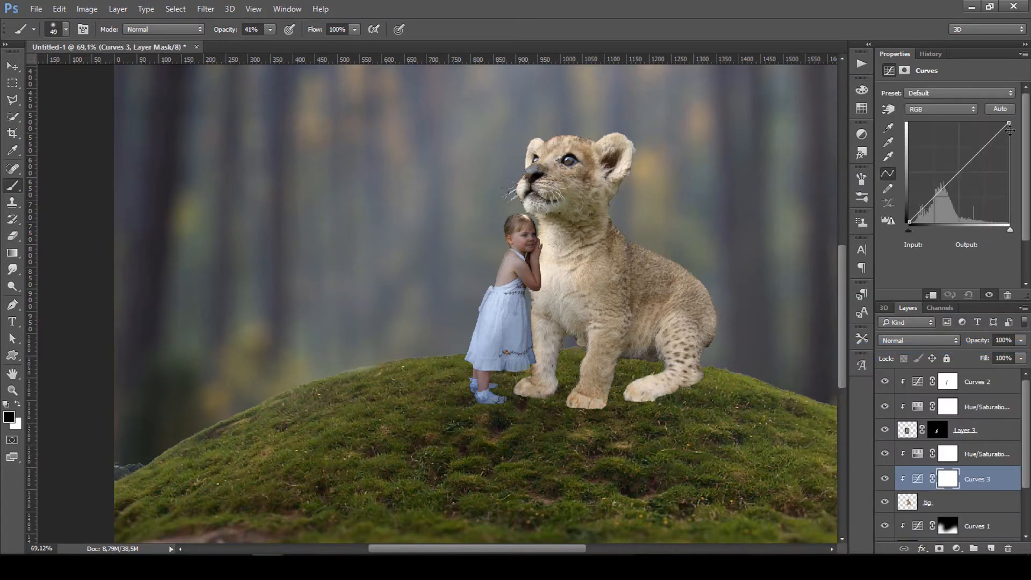
{"action": "mouse_move", "coordinate": [1010, 124]}
{"action": "left_mouse_down"}
{"action": "mouse_move", "coordinate": [1018, 157]}
{"action": "mouse_move", "coordinate": [1015, 143]}
{"action": "left_mouse_up"}
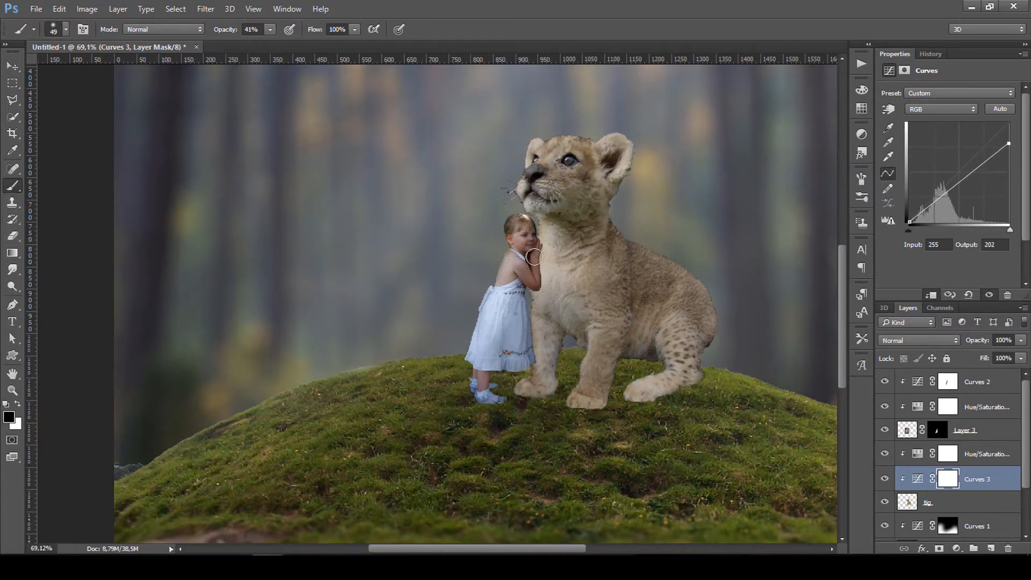
With a 400 px brush at 63% opacity, paint the mask over the cub's muzzle, neck and chest.
{"action": "key", "text": "bracketright"}
{"action": "key", "text": "bracketright"}
{"action": "key", "text": "bracketright"}
{"action": "key", "text": "bracketright"}
{"action": "key", "text": "bracketright"}
{"action": "key", "text": "bracketright"}
{"action": "key", "text": "bracketright"}
{"action": "key", "text": "bracketright"}
{"action": "key", "text": "bracketright"}
{"action": "key", "text": "bracketright"}
{"action": "key", "text": "bracketright"}
{"action": "key", "text": "bracketright"}
{"action": "key", "text": "6"}
{"action": "key", "text": "3"}
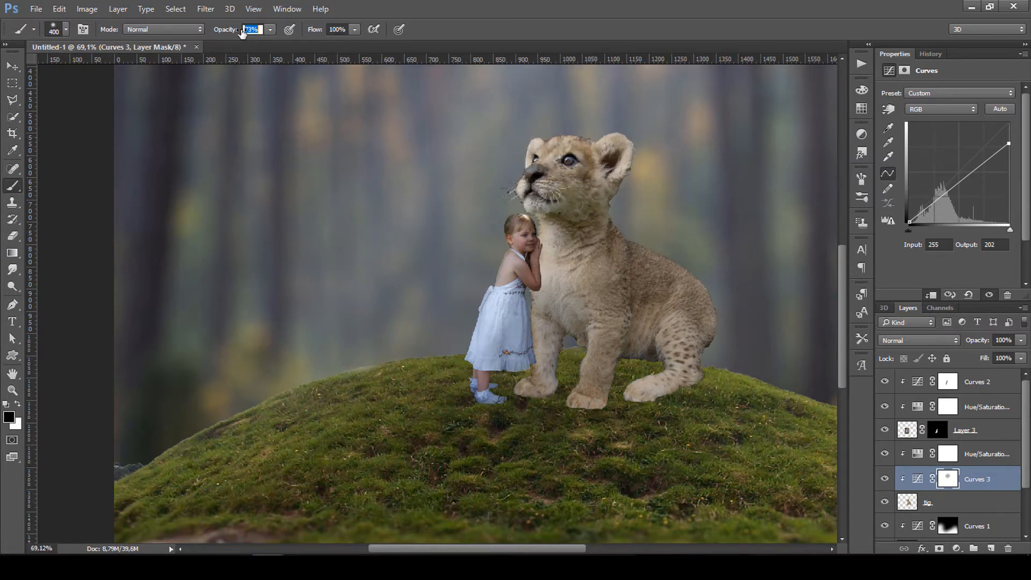
{"action": "left_click", "coordinate": [572, 133]}
{"action": "left_click", "coordinate": [557, 185]}
{"action": "left_click", "coordinate": [661, 203]}
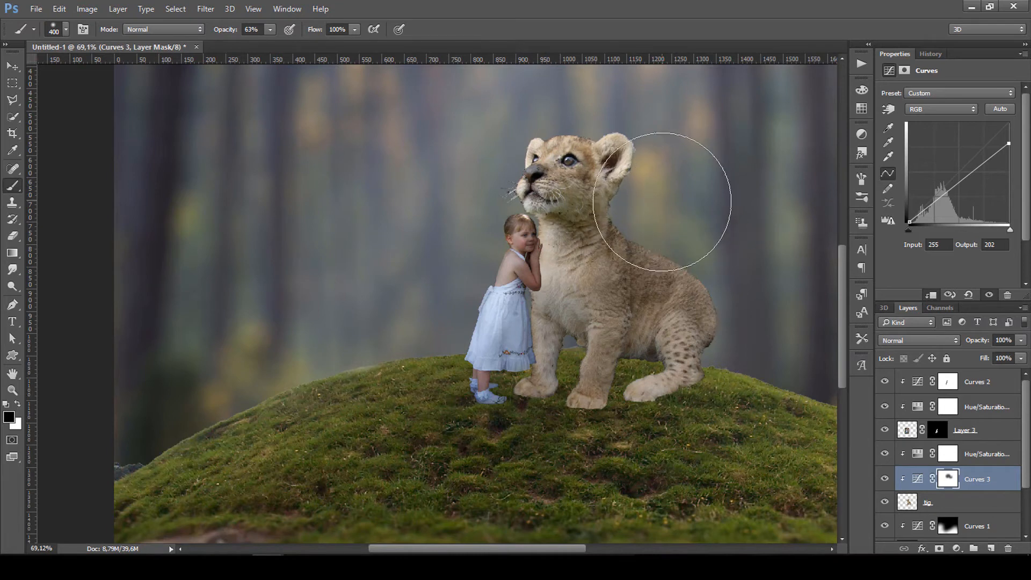
{"action": "left_click", "coordinate": [542, 240]}
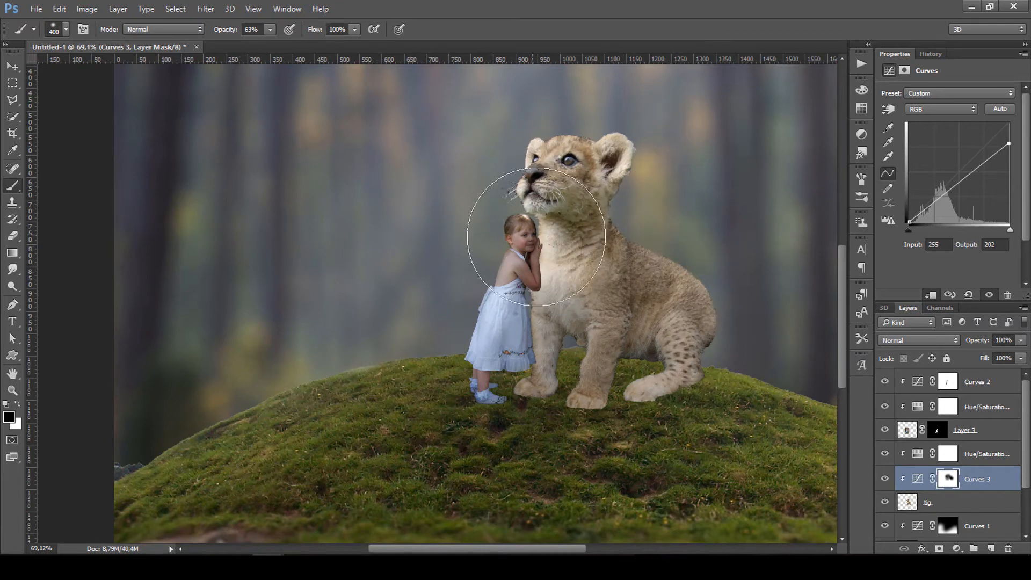
Brighten the cub's chest beside the girl at 45% opacity and compare with the curve hidden.
{"action": "key", "text": "4"}
{"action": "key", "text": "5"}
{"action": "left_click_drag", "start_coordinate": [517, 250], "coordinate": [502, 318]}
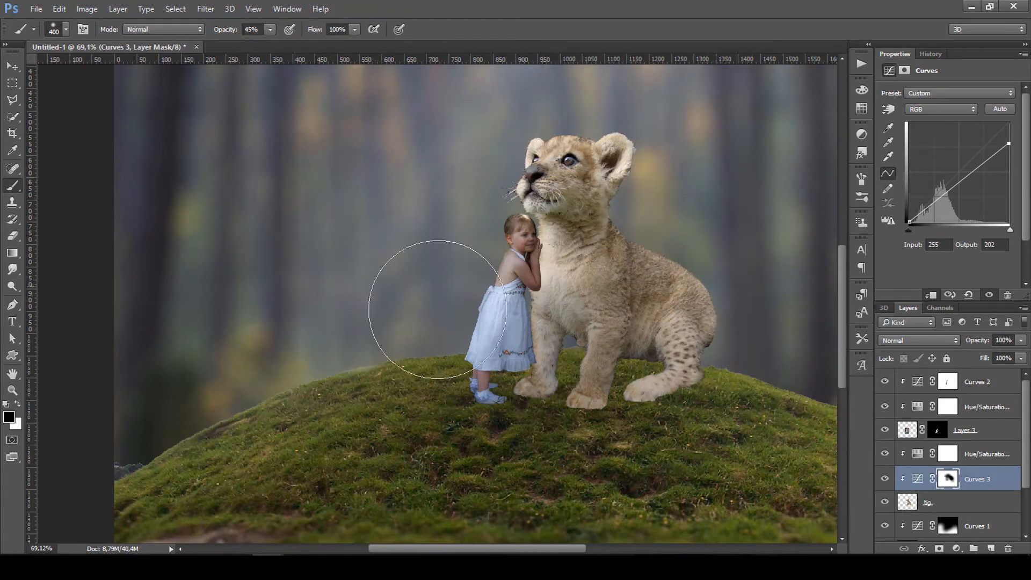
{"action": "left_click", "coordinate": [885, 480]}
{"action": "left_click", "coordinate": [885, 480]}
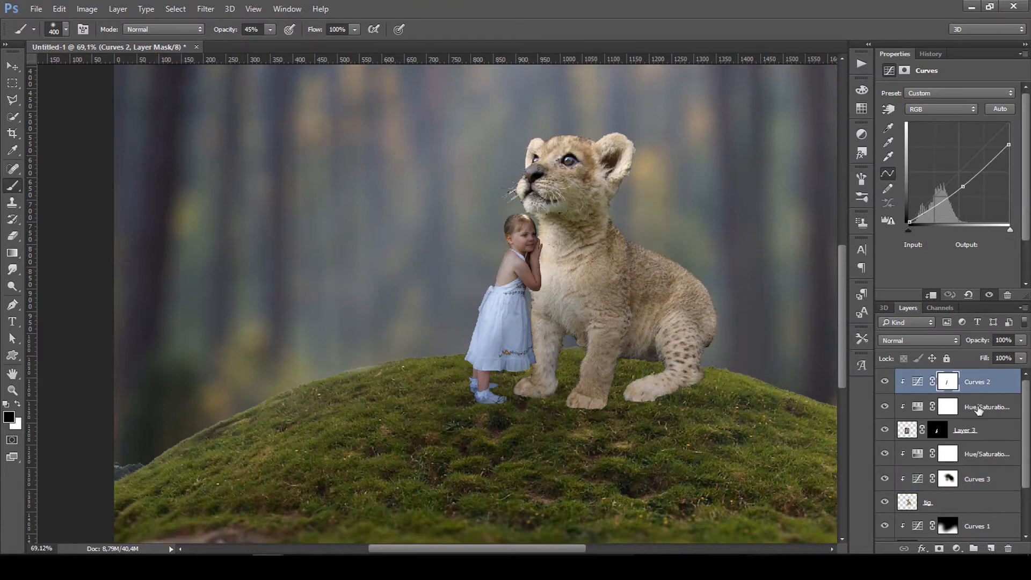
Add a new Layer 4 and clip it to the layers below.
{"action": "left_click", "coordinate": [992, 548]}
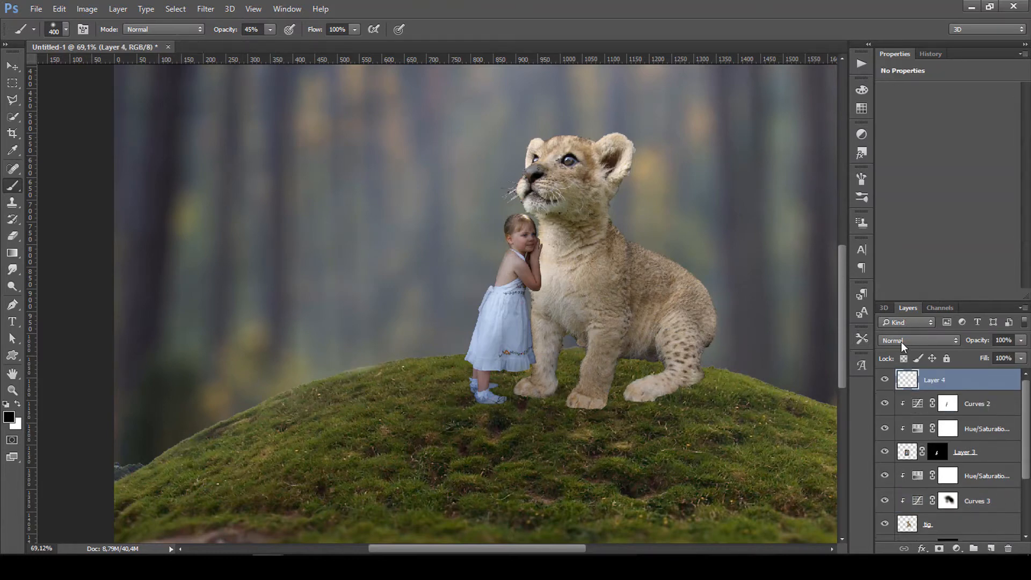
{"action": "left_click", "coordinate": [56, 9]}
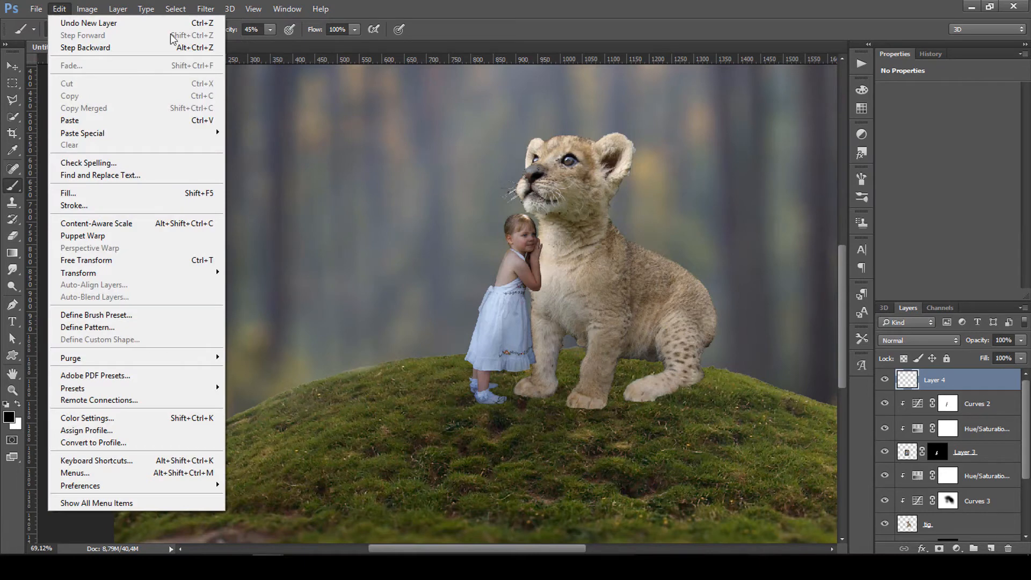
{"action": "right_click", "coordinate": [945, 383]}
{"action": "left_click", "coordinate": [757, 292]}
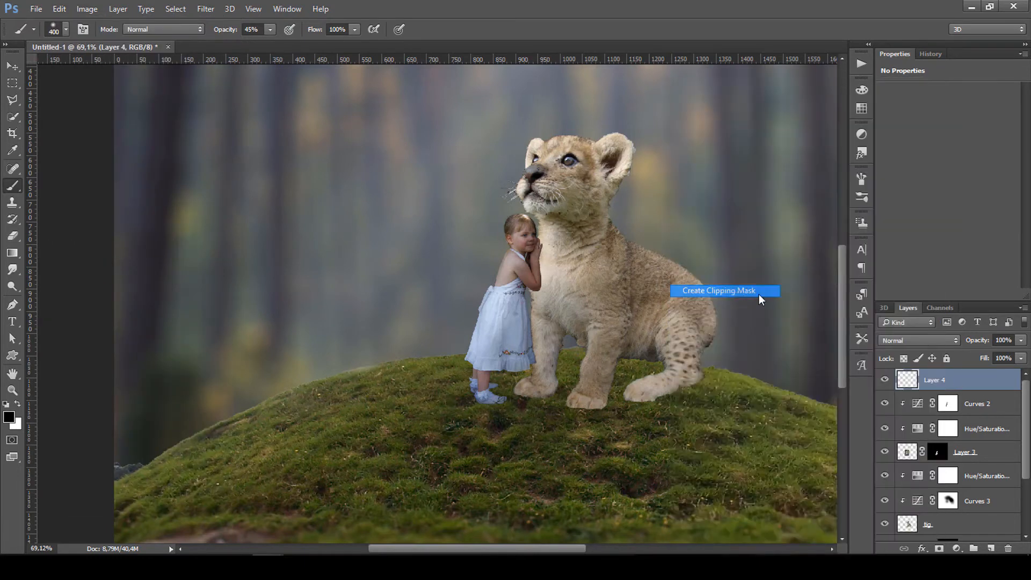
Fill Layer 4 with 50% gray and set its blend mode to Overlay.
{"action": "left_click", "coordinate": [59, 9]}
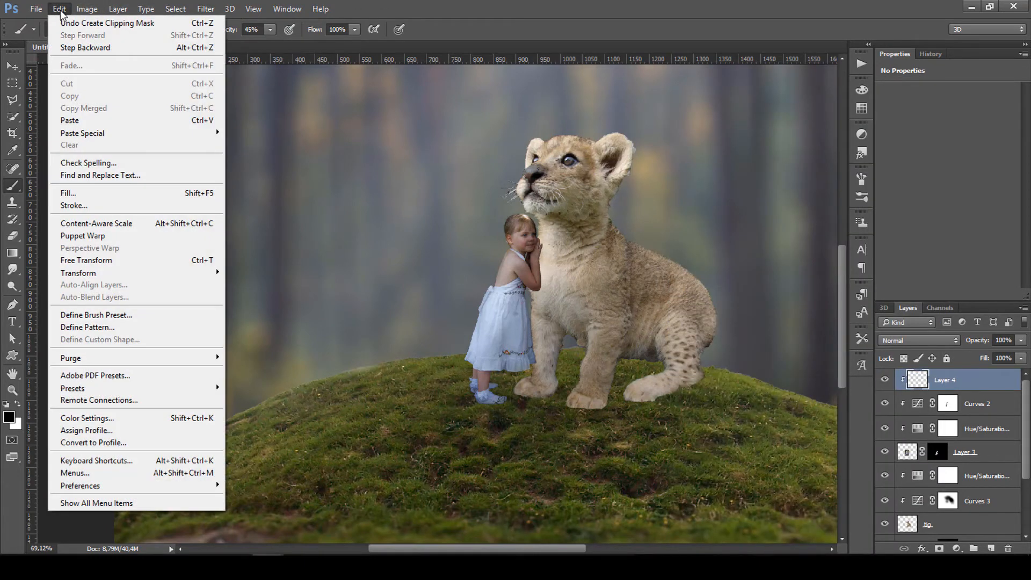
{"action": "left_click", "coordinate": [68, 193]}
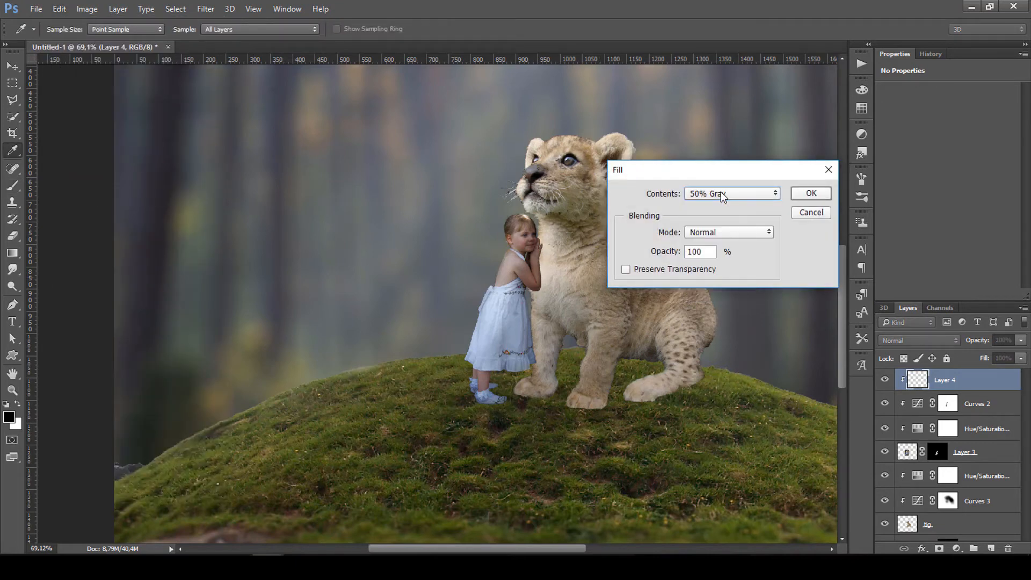
{"action": "left_click", "coordinate": [811, 194]}
{"action": "key", "text": "b"}
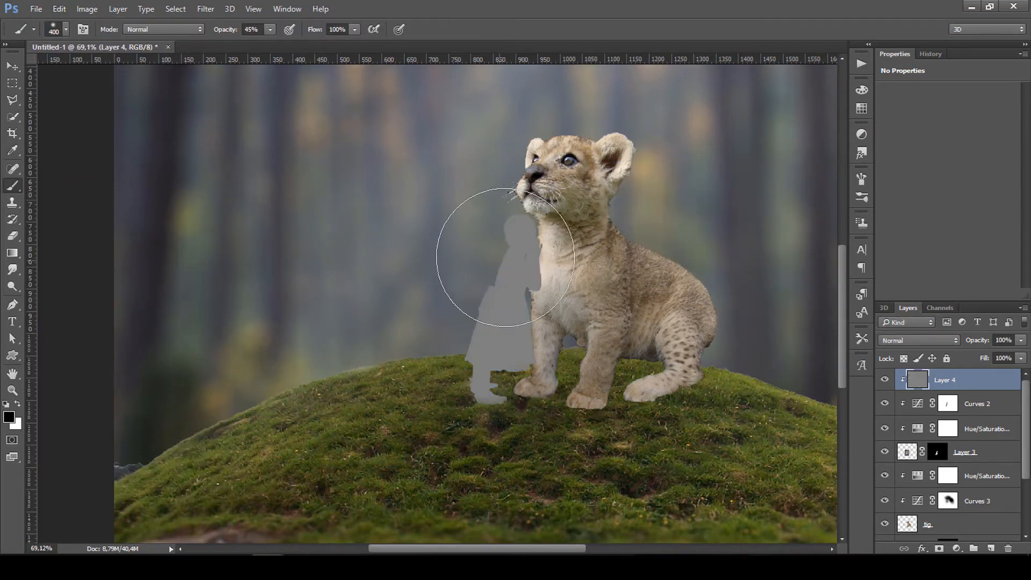
{"action": "left_click", "coordinate": [910, 343]}
{"action": "left_click", "coordinate": [895, 214]}
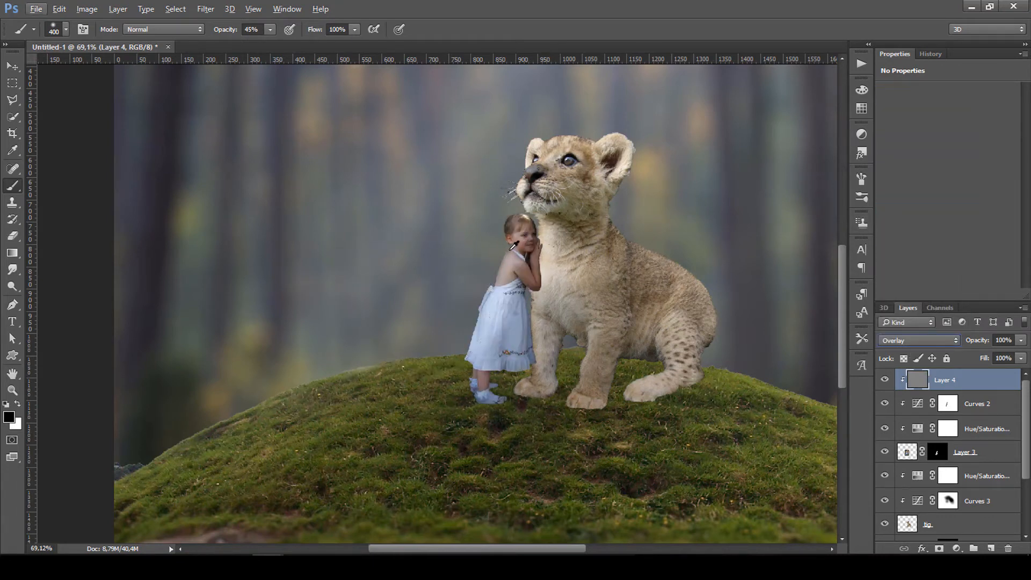
{"action": "left_click", "coordinate": [13, 67]}
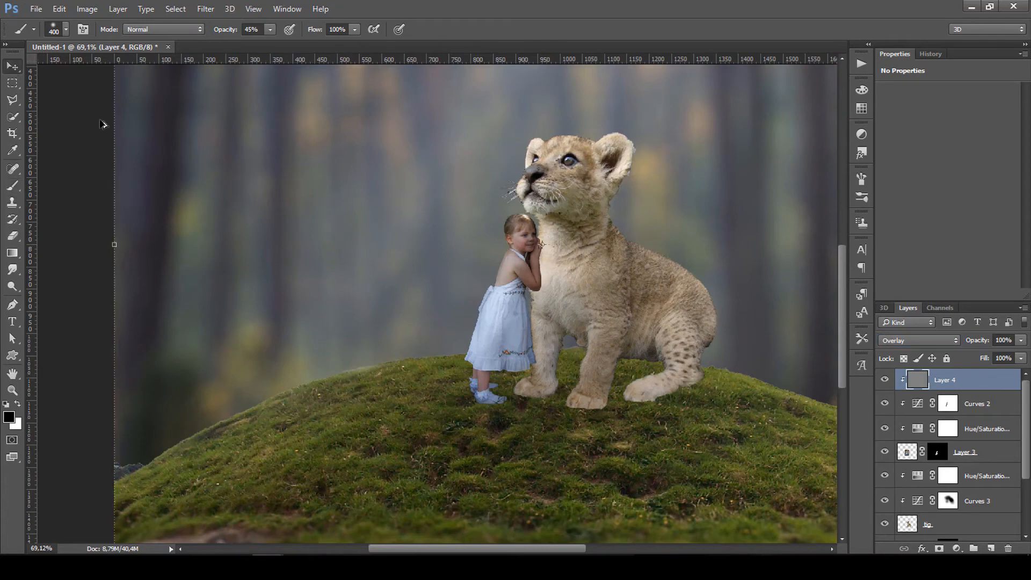
Zoom in and pick the Burn Tool with Midtones range at 41% exposure.
{"action": "scroll", "coordinate": [504, 246], "scroll_direction": "up", "scroll_amount": 3}
{"action": "scroll", "coordinate": [567, 243], "scroll_direction": "up", "scroll_amount": 1}
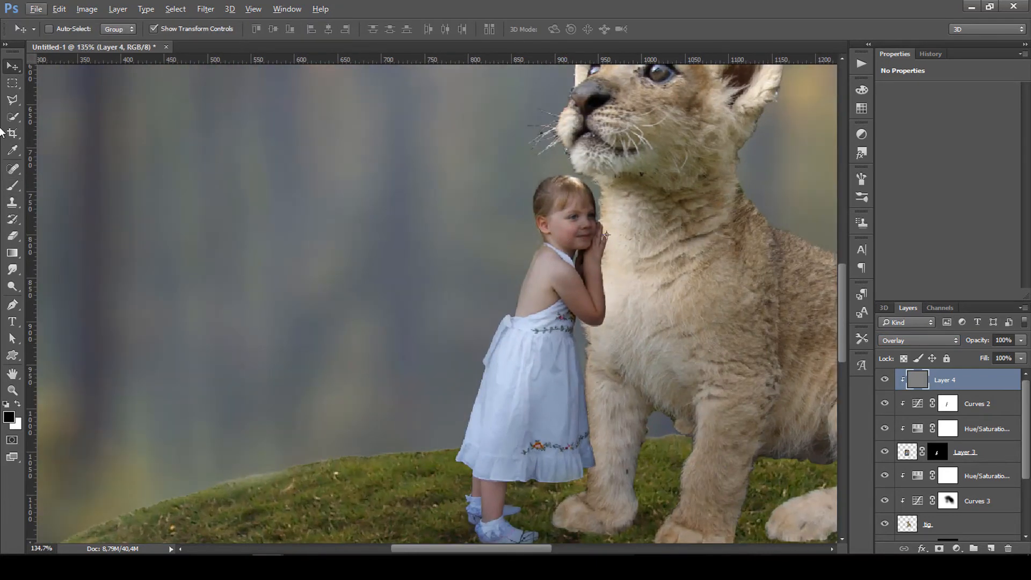
{"action": "left_click", "coordinate": [13, 186]}
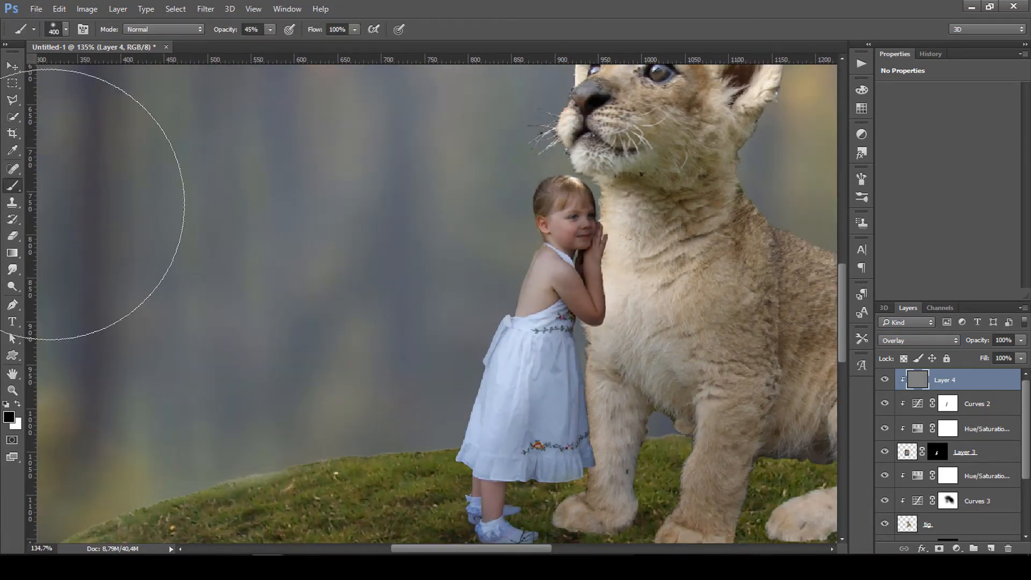
{"action": "left_click", "coordinate": [3, 283]}
{"action": "left_click", "coordinate": [12, 290]}
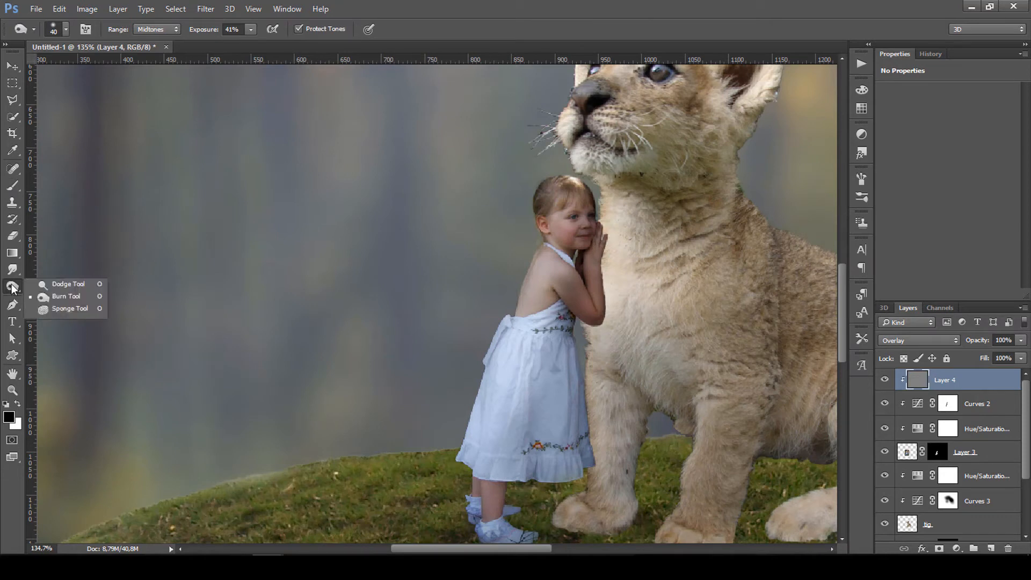
{"action": "left_click", "coordinate": [62, 301]}
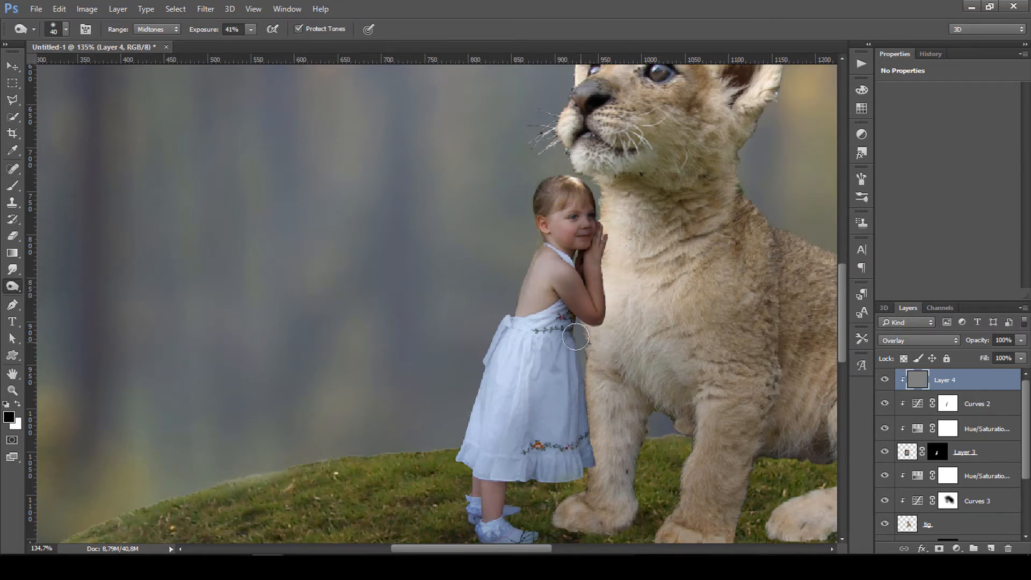
{"action": "left_click", "coordinate": [18, 63]}
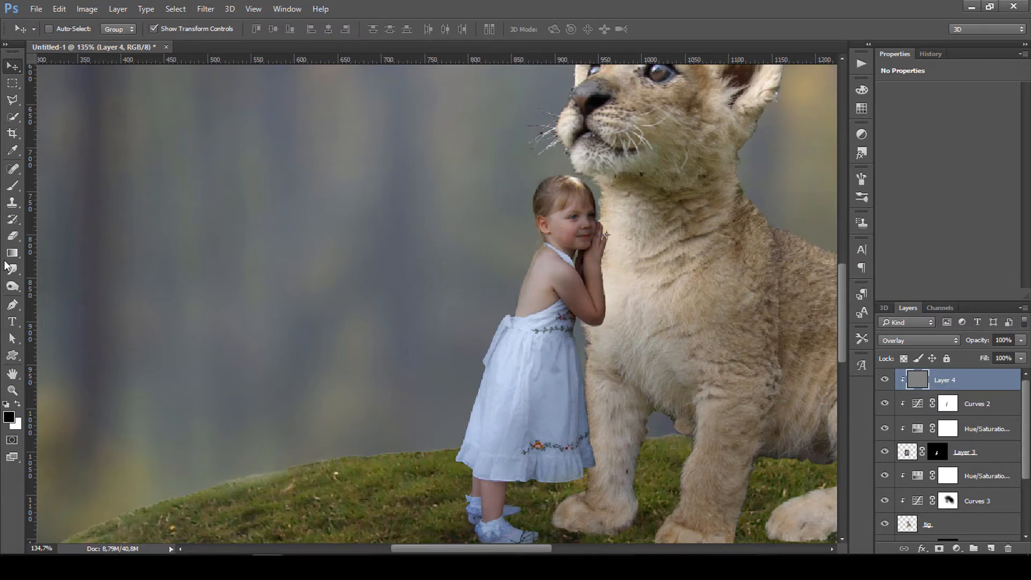
{"action": "left_click", "coordinate": [14, 288]}
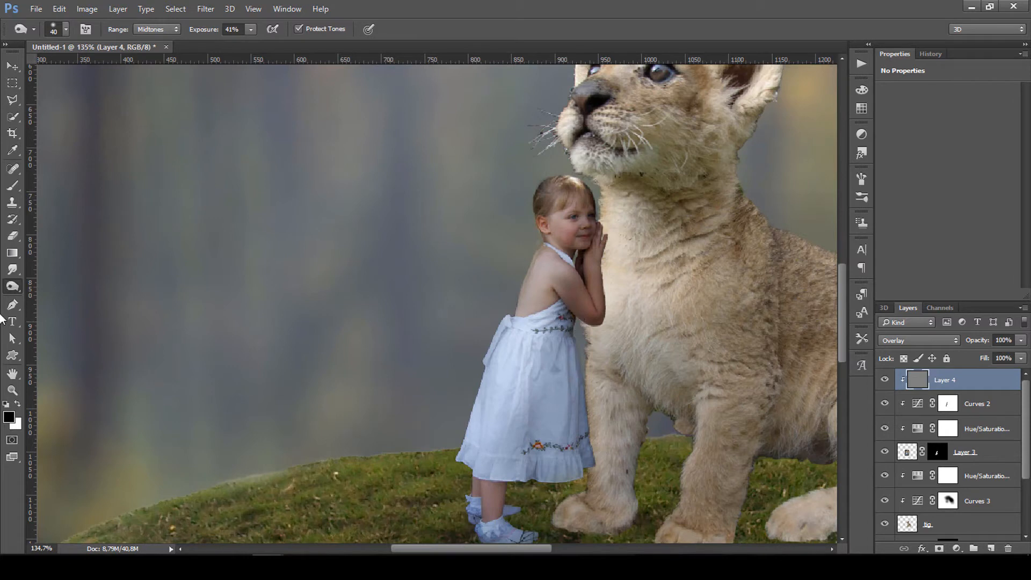
{"action": "right_click", "coordinate": [12, 289]}
{"action": "left_click", "coordinate": [56, 299]}
Burn shading into the girl's dress edge, upper arm, hand and skirt on Layer 4.
{"action": "mouse_move", "coordinate": [576, 318]}
{"action": "left_mouse_down"}
{"action": "mouse_move", "coordinate": [570, 421]}
{"action": "mouse_move", "coordinate": [574, 390]}
{"action": "mouse_move", "coordinate": [589, 447]}
{"action": "mouse_move", "coordinate": [571, 420]}
{"action": "mouse_move", "coordinate": [578, 468]}
{"action": "mouse_move", "coordinate": [566, 373]}
{"action": "mouse_move", "coordinate": [568, 472]}
{"action": "mouse_move", "coordinate": [573, 354]}
{"action": "mouse_move", "coordinate": [551, 469]}
{"action": "mouse_move", "coordinate": [583, 442]}
{"action": "left_mouse_up"}
{"action": "mouse_move", "coordinate": [559, 271]}
{"action": "left_mouse_down"}
{"action": "mouse_move", "coordinate": [573, 315]}
{"action": "mouse_move", "coordinate": [568, 281]}
{"action": "mouse_move", "coordinate": [595, 313]}
{"action": "left_mouse_up"}
{"action": "mouse_move", "coordinate": [593, 257]}
{"action": "left_mouse_down"}
{"action": "mouse_move", "coordinate": [601, 207]}
{"action": "mouse_move", "coordinate": [597, 241]}
{"action": "mouse_move", "coordinate": [580, 233]}
{"action": "mouse_move", "coordinate": [606, 196]}
{"action": "mouse_move", "coordinate": [628, 234]}
{"action": "mouse_move", "coordinate": [586, 241]}
{"action": "mouse_move", "coordinate": [579, 198]}
{"action": "left_mouse_up"}
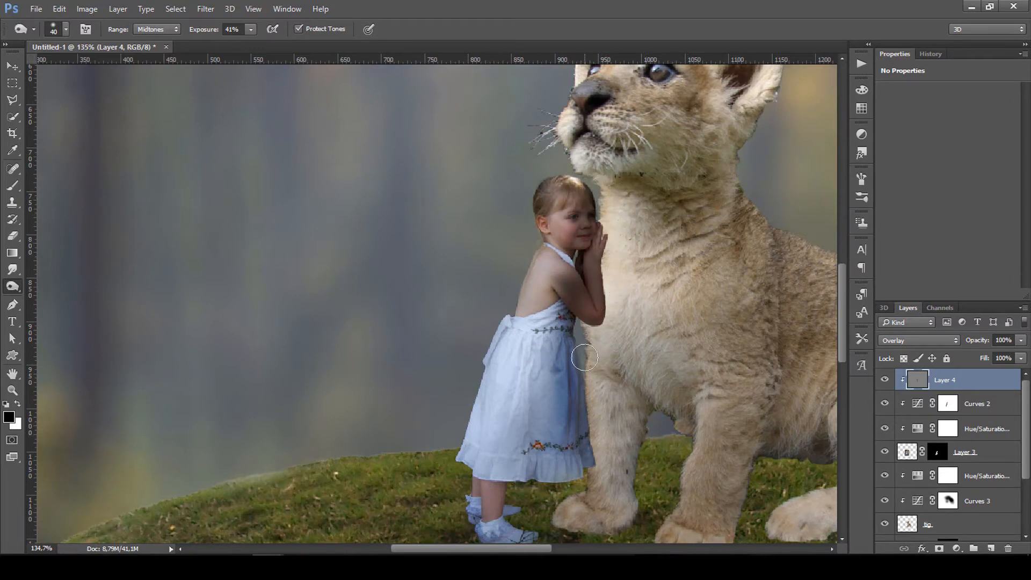
{"action": "mouse_move", "coordinate": [598, 252]}
{"action": "left_mouse_down"}
{"action": "mouse_move", "coordinate": [548, 280]}
{"action": "mouse_move", "coordinate": [561, 277]}
{"action": "mouse_move", "coordinate": [570, 394]}
{"action": "mouse_move", "coordinate": [566, 321]}
{"action": "mouse_move", "coordinate": [548, 425]}
{"action": "mouse_move", "coordinate": [567, 413]}
{"action": "mouse_move", "coordinate": [562, 462]}
{"action": "mouse_move", "coordinate": [583, 448]}
{"action": "mouse_move", "coordinate": [575, 479]}
{"action": "mouse_move", "coordinate": [597, 458]}
{"action": "mouse_move", "coordinate": [529, 466]}
{"action": "mouse_move", "coordinate": [579, 464]}
{"action": "mouse_move", "coordinate": [551, 472]}
{"action": "mouse_move", "coordinate": [550, 390]}
{"action": "mouse_move", "coordinate": [545, 452]}
{"action": "mouse_move", "coordinate": [574, 379]}
{"action": "left_mouse_up"}
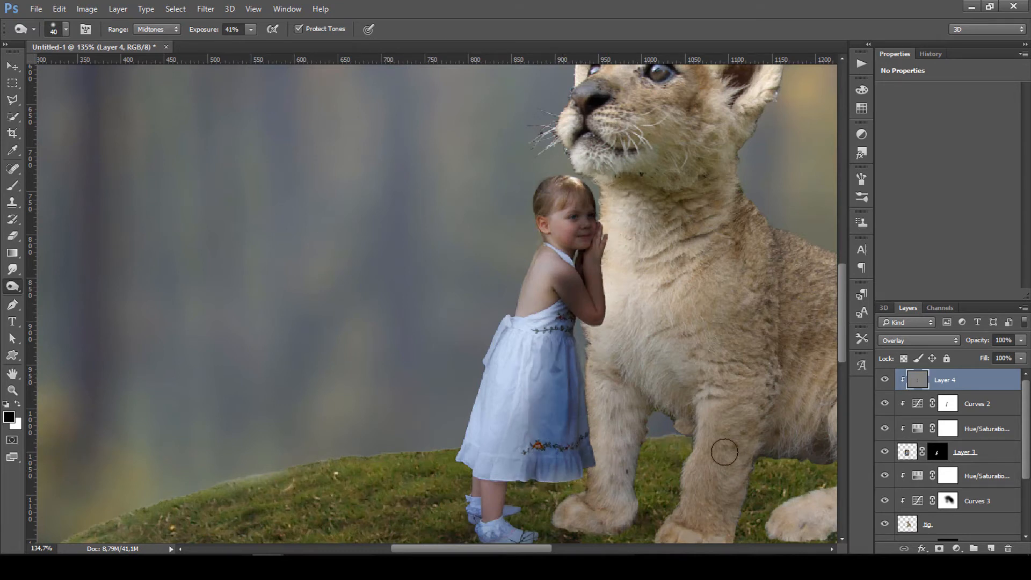
Lower Layer 4's opacity to 26% and toggle it to compare the shading.
{"action": "left_click_drag", "start_coordinate": [977, 340], "coordinate": [947, 344]}
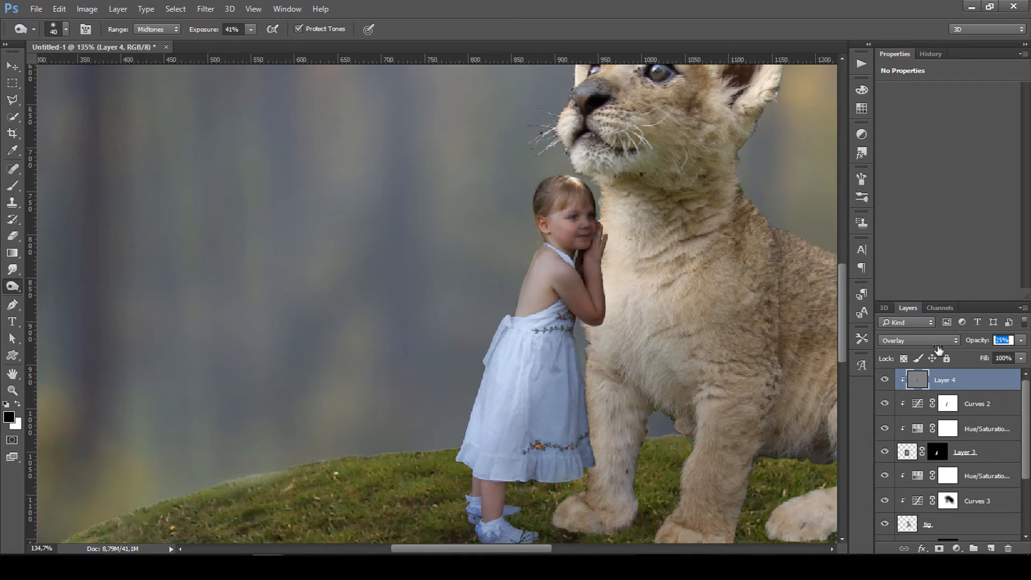
{"action": "left_click", "coordinate": [885, 379]}
{"action": "left_click", "coordinate": [884, 380]}
{"action": "left_click", "coordinate": [885, 381]}
{"action": "left_click", "coordinate": [886, 381]}
{"action": "left_click", "coordinate": [885, 380]}
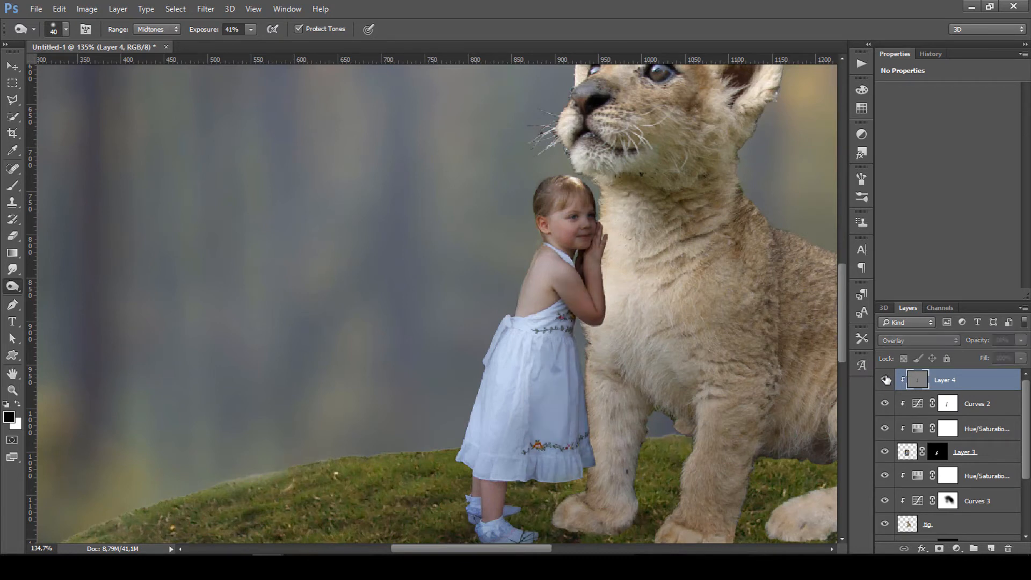
{"action": "left_click", "coordinate": [886, 380]}
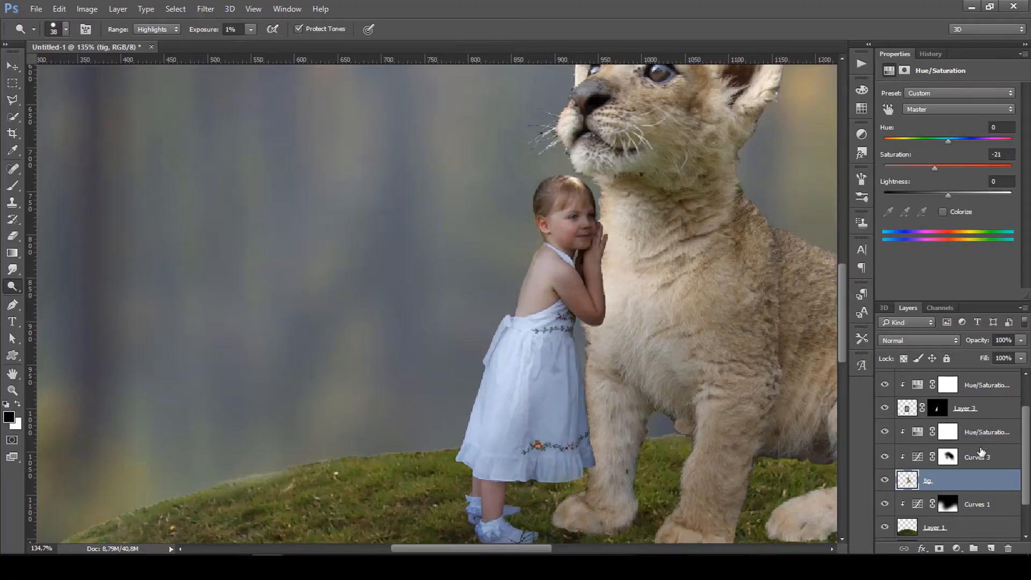
Add Layer 5 and paint soft black shadows between the girl and cub and under her dress.
{"action": "left_click", "coordinate": [992, 549]}
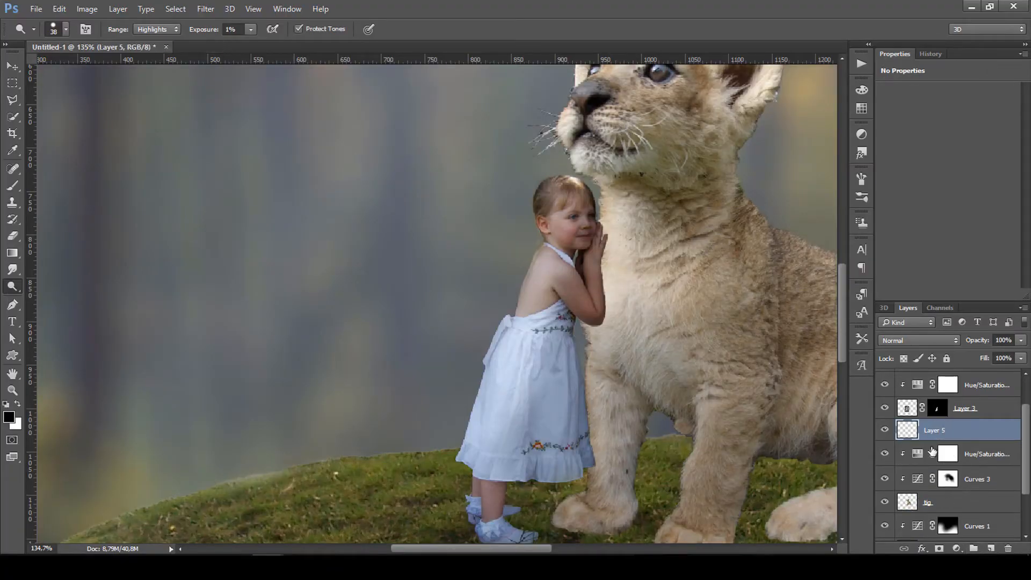
{"action": "left_click", "coordinate": [18, 190]}
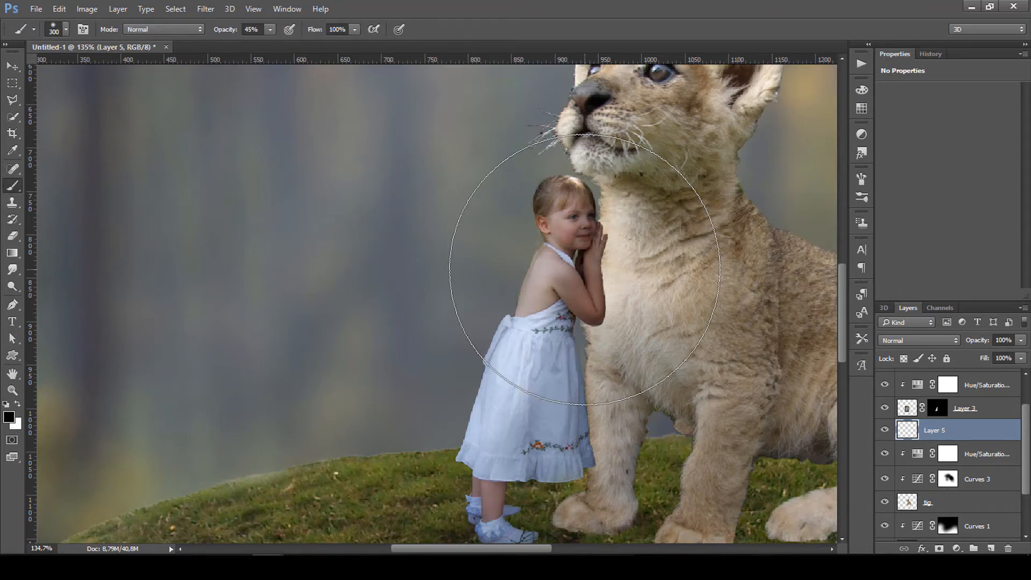
{"action": "key", "text": "bracketleft"}
{"action": "key", "text": "bracketleft"}
{"action": "key", "text": "bracketleft"}
{"action": "key", "text": "bracketleft"}
{"action": "key", "text": "bracketleft"}
{"action": "key", "text": "bracketleft"}
{"action": "key", "text": "bracketleft"}
{"action": "key", "text": "bracketleft"}
{"action": "key", "text": "bracketleft"}
{"action": "key", "text": "bracketleft"}
{"action": "key", "text": "bracketleft"}
{"action": "key", "text": "bracketleft"}
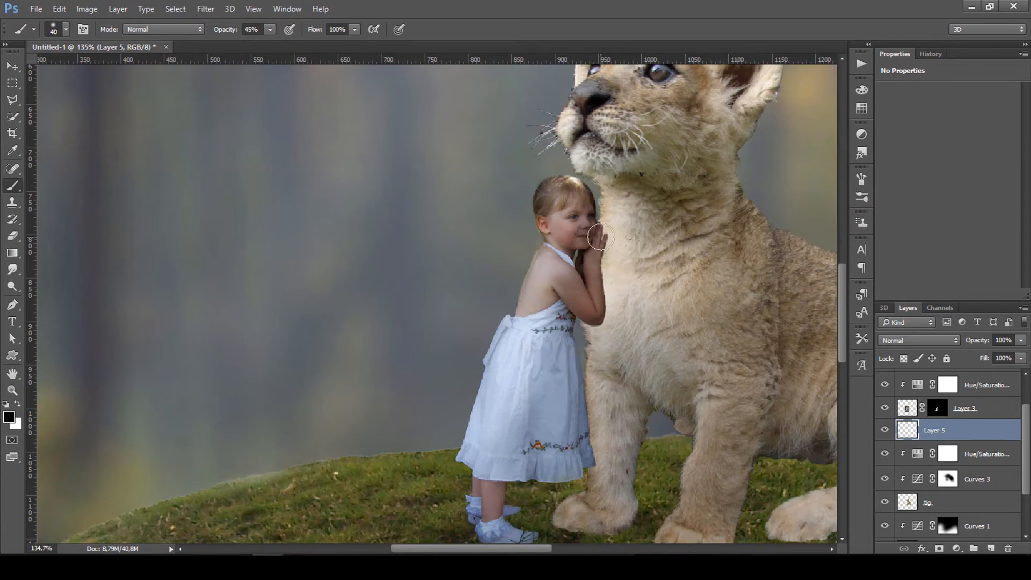
{"action": "key", "text": "bracketleft"}
{"action": "mouse_move", "coordinate": [600, 231]}
{"action": "left_mouse_down"}
{"action": "mouse_move", "coordinate": [592, 316]}
{"action": "mouse_move", "coordinate": [604, 281]}
{"action": "mouse_move", "coordinate": [605, 319]}
{"action": "mouse_move", "coordinate": [603, 272]}
{"action": "mouse_move", "coordinate": [595, 317]}
{"action": "mouse_move", "coordinate": [603, 229]}
{"action": "mouse_move", "coordinate": [586, 468]}
{"action": "mouse_move", "coordinate": [569, 310]}
{"action": "mouse_move", "coordinate": [589, 241]}
{"action": "left_mouse_up"}
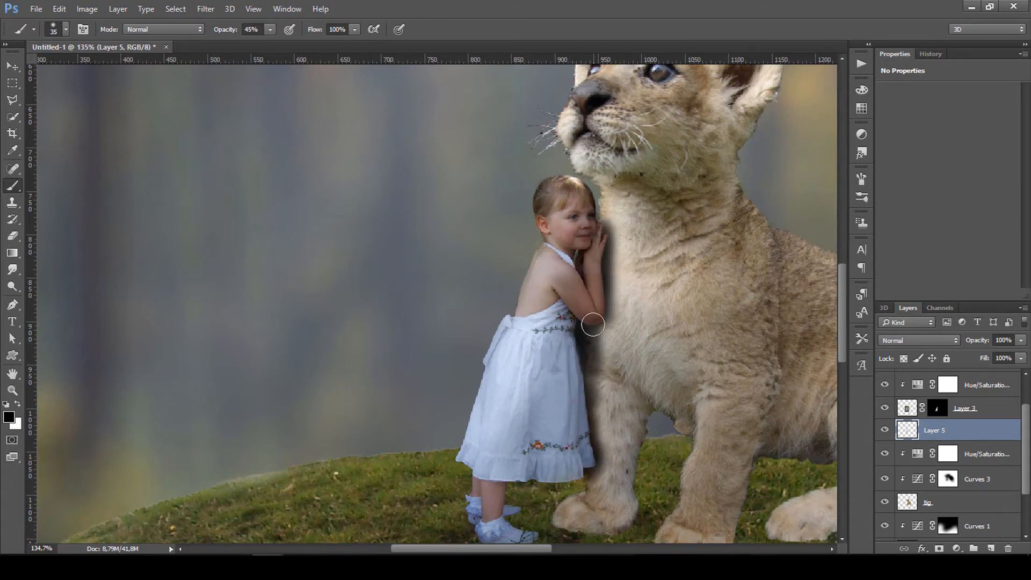
{"action": "scroll", "coordinate": [586, 339], "scroll_direction": "down", "scroll_amount": 2}
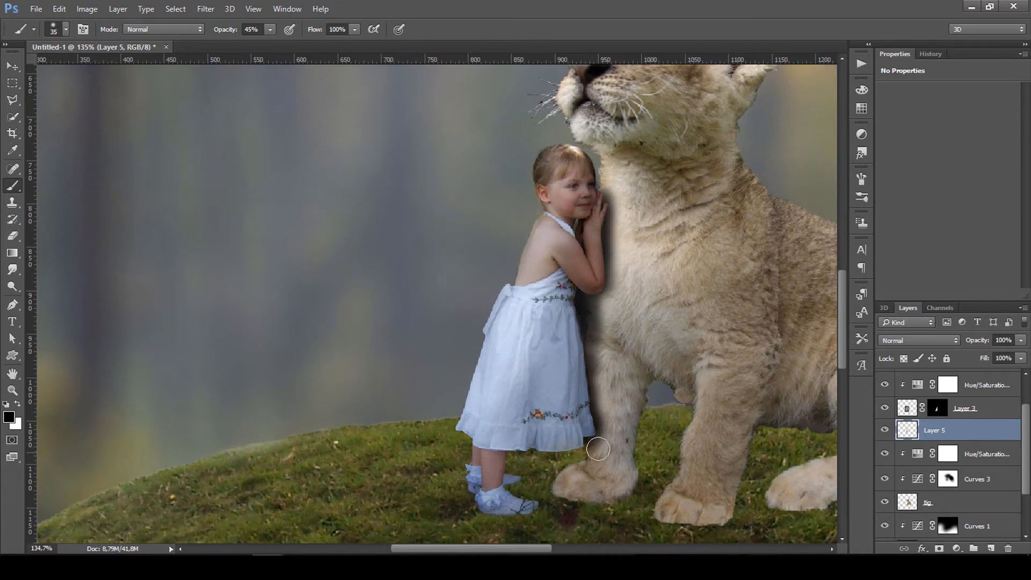
{"action": "mouse_move", "coordinate": [598, 451]}
{"action": "left_mouse_down"}
{"action": "mouse_move", "coordinate": [551, 466]}
{"action": "mouse_move", "coordinate": [515, 453]}
{"action": "mouse_move", "coordinate": [573, 468]}
{"action": "mouse_move", "coordinate": [510, 487]}
{"action": "mouse_move", "coordinate": [556, 498]}
{"action": "mouse_move", "coordinate": [502, 504]}
{"action": "mouse_move", "coordinate": [582, 491]}
{"action": "mouse_move", "coordinate": [589, 446]}
{"action": "mouse_move", "coordinate": [597, 473]}
{"action": "mouse_move", "coordinate": [579, 490]}
{"action": "mouse_move", "coordinate": [525, 491]}
{"action": "left_mouse_up"}
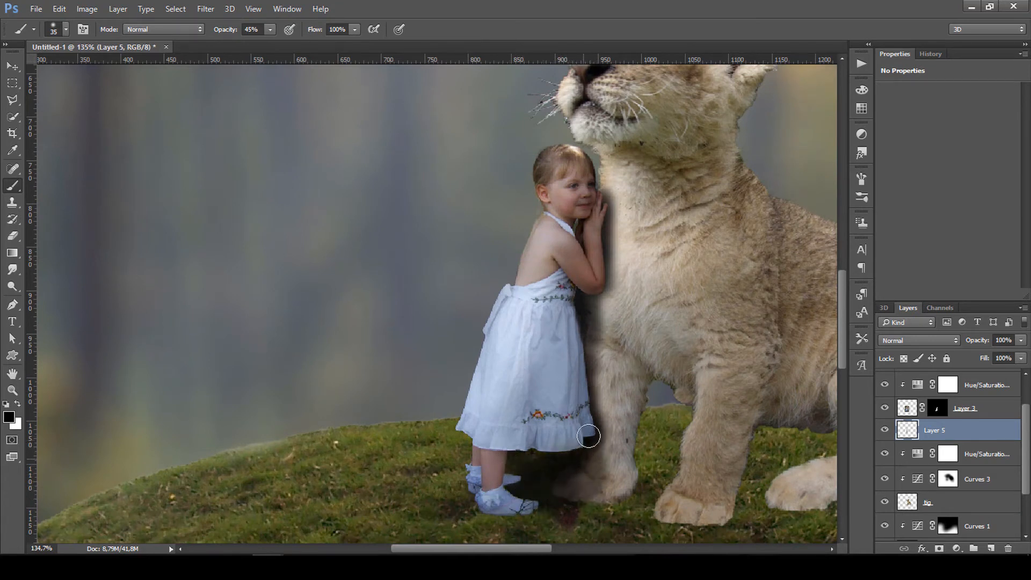
Set the shadow layer's opacity to 64% and compare it hidden and shown.
{"action": "mouse_move", "coordinate": [979, 342]}
{"action": "left_mouse_down"}
{"action": "mouse_move", "coordinate": [951, 350]}
{"action": "mouse_move", "coordinate": [979, 348]}
{"action": "left_mouse_up"}
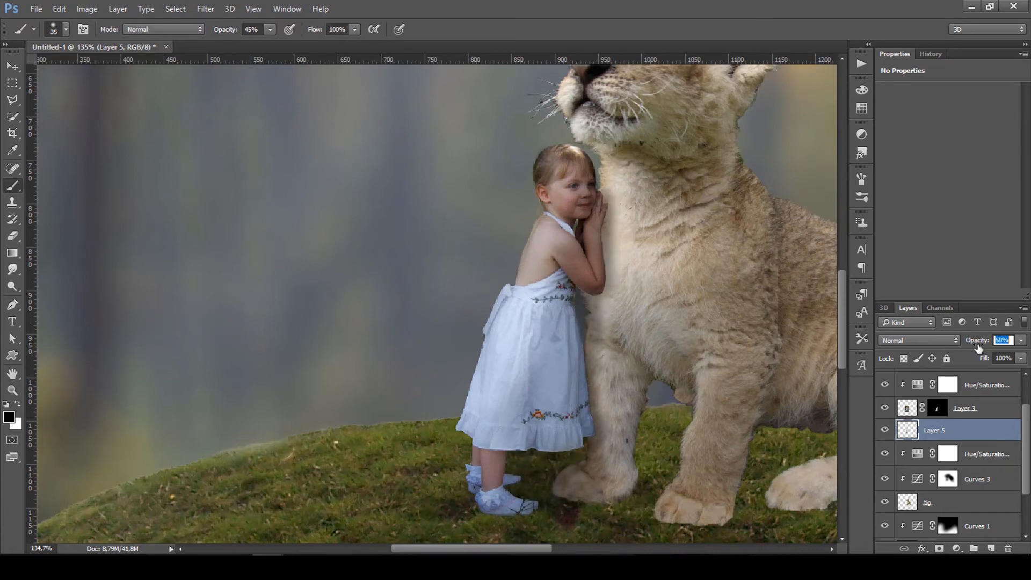
{"action": "left_click_drag", "start_coordinate": [986, 348], "coordinate": [987, 348]}
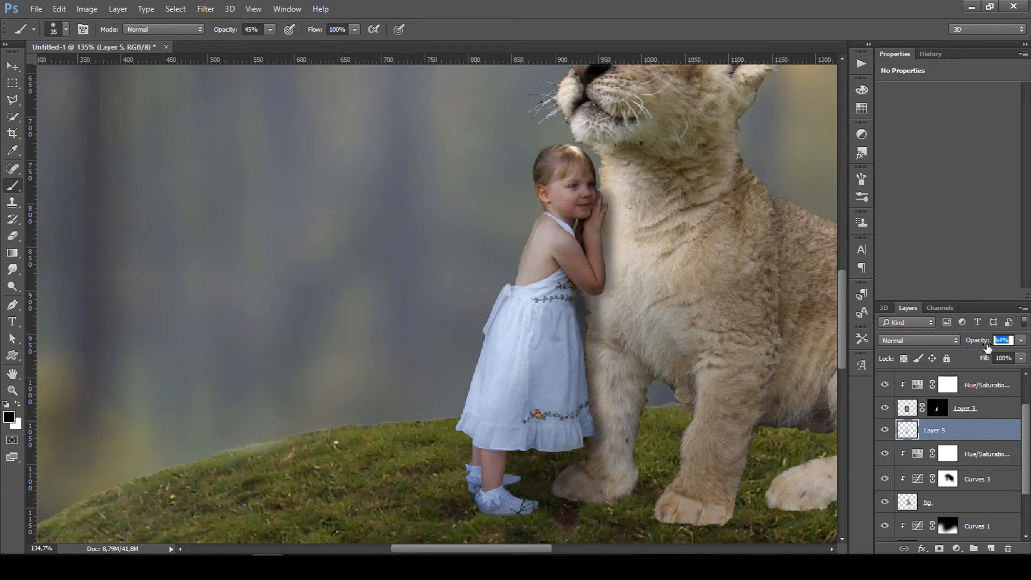
{"action": "left_click", "coordinate": [885, 429]}
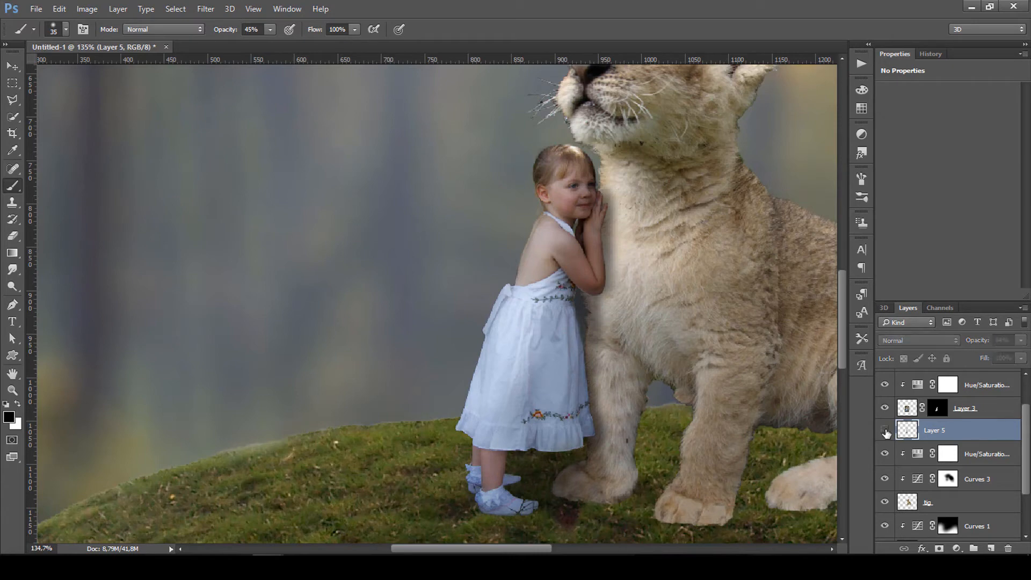
{"action": "left_click", "coordinate": [886, 429]}
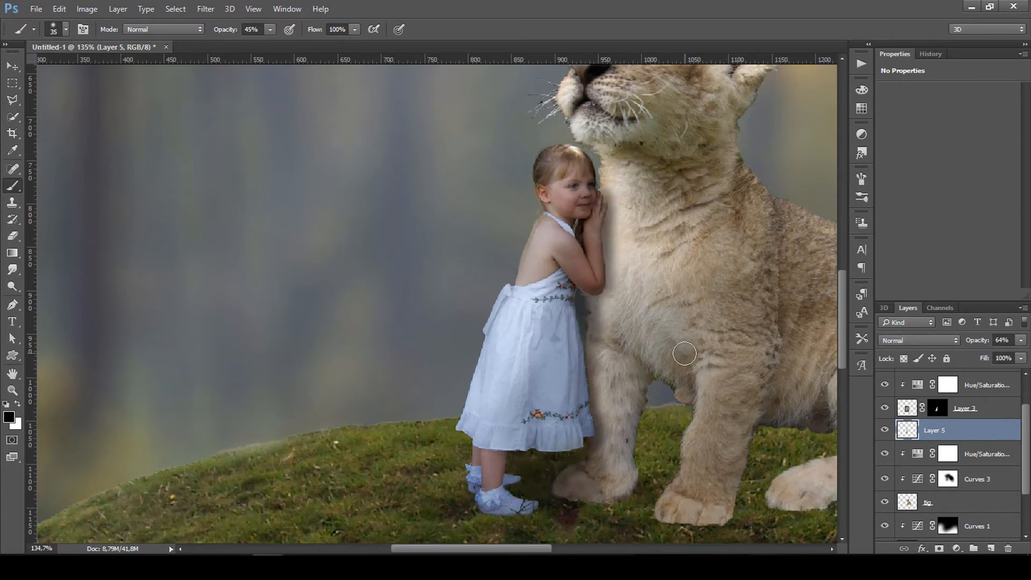
Select Layer 4 and add an empty Layer 6 above it.
{"action": "scroll", "coordinate": [684, 342], "scroll_direction": "down", "scroll_amount": 4, "text": "alt"}
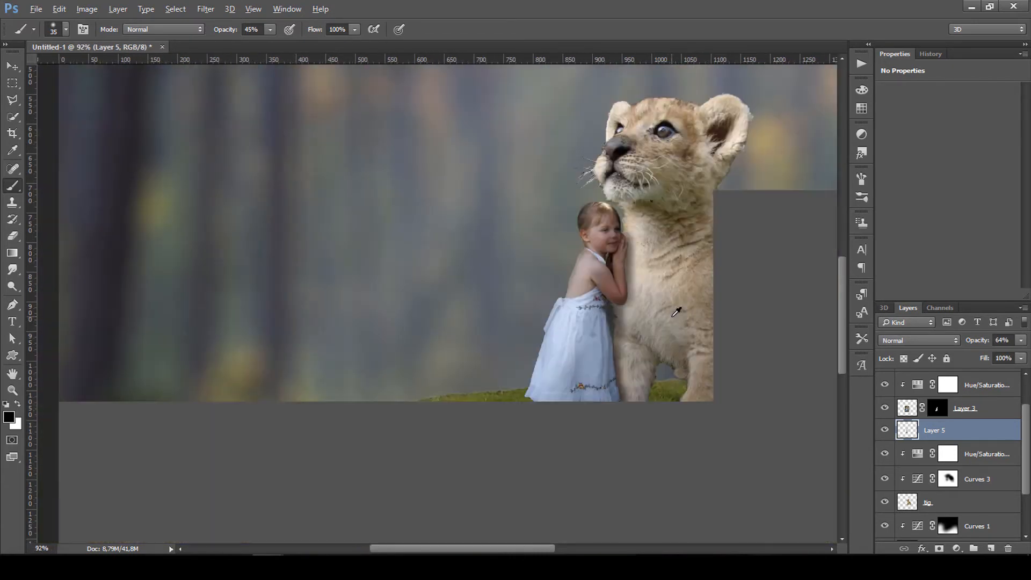
{"action": "scroll", "coordinate": [674, 318], "scroll_direction": "down", "scroll_amount": 1, "text": "alt"}
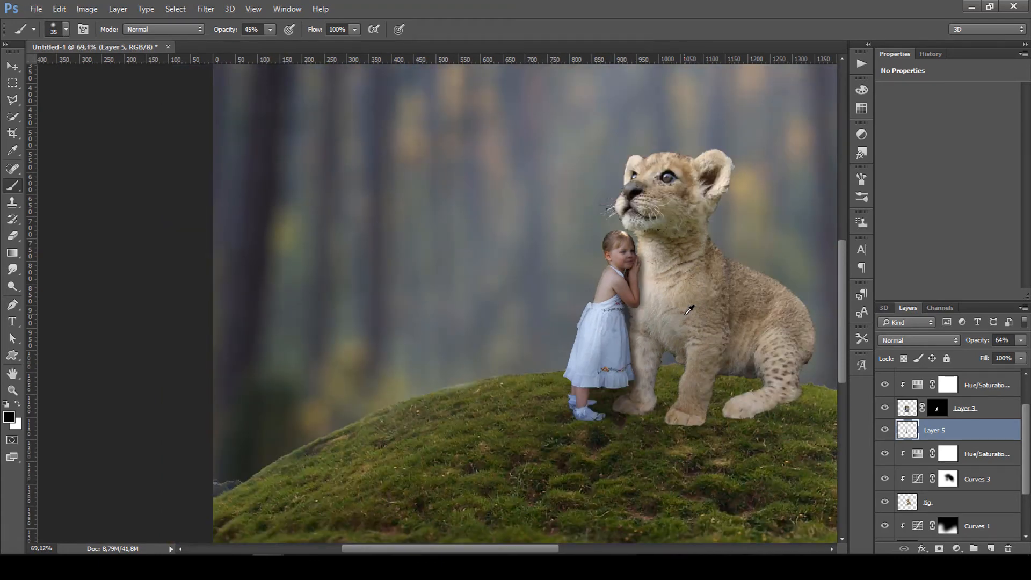
{"action": "scroll", "coordinate": [525, 238], "scroll_direction": "down", "scroll_amount": 4, "text": "alt"}
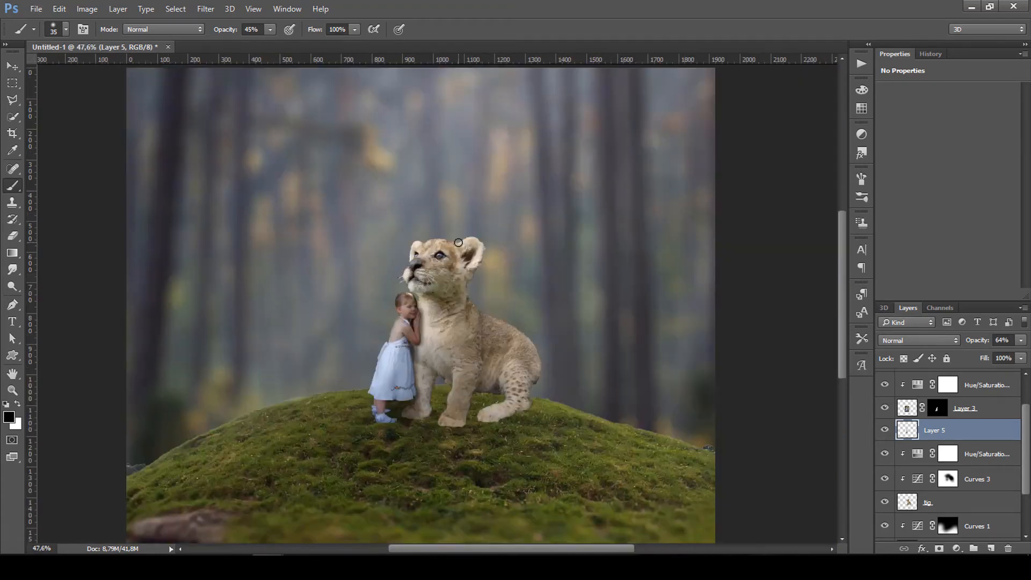
{"action": "scroll", "coordinate": [525, 238], "scroll_direction": "up", "scroll_amount": 3}
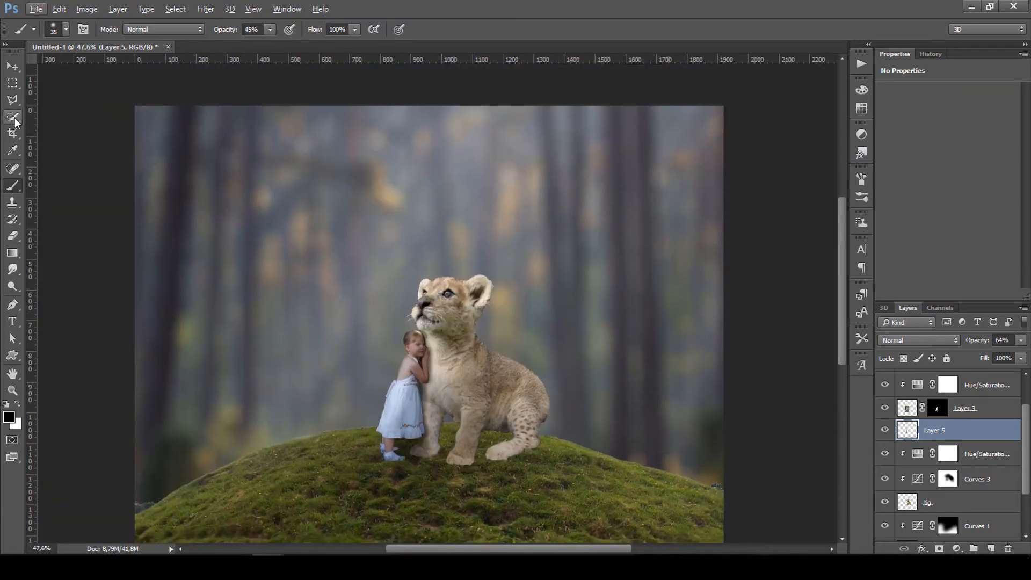
{"action": "scroll", "coordinate": [961, 446], "scroll_direction": "up", "scroll_amount": 2}
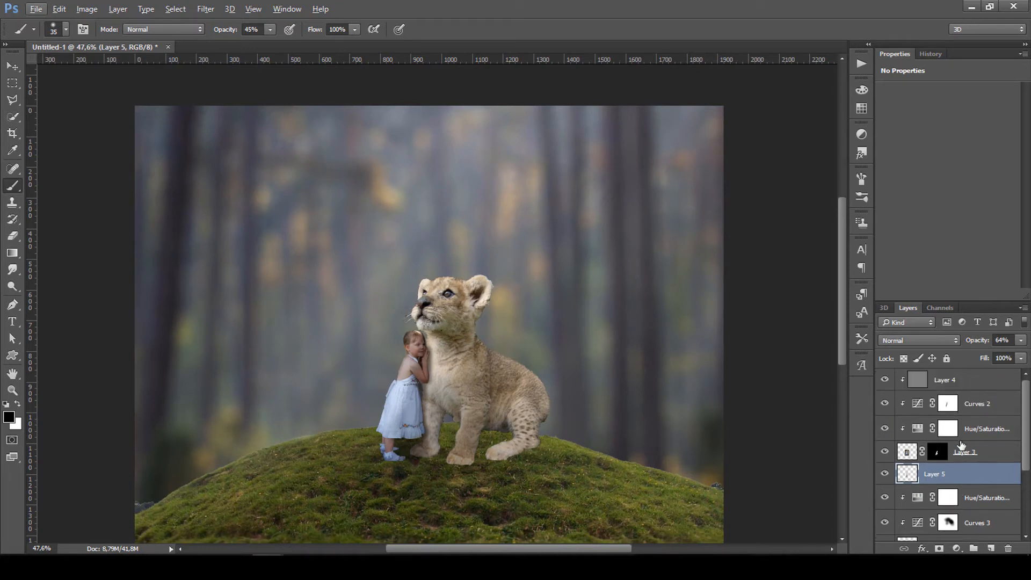
{"action": "left_click", "coordinate": [973, 381]}
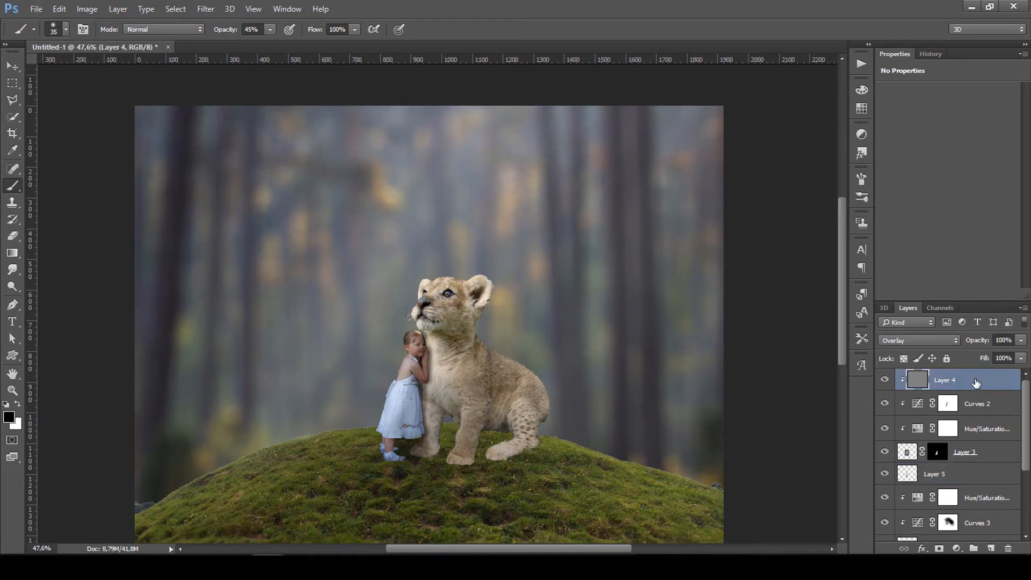
{"action": "left_click", "coordinate": [991, 548]}
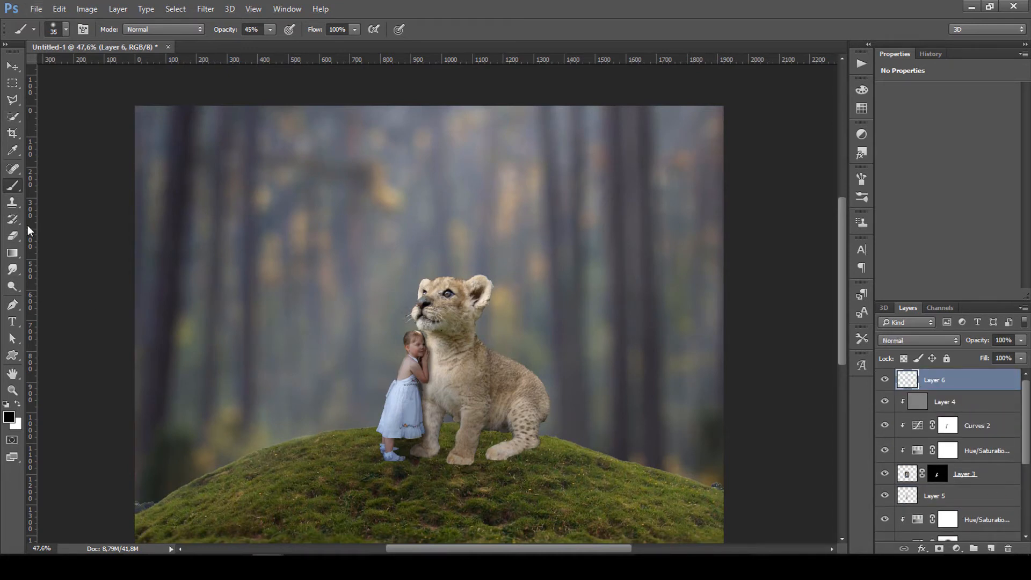
Paint a white glow above the cub with an 800 px brush at 100% opacity.
{"action": "left_click", "coordinate": [19, 404]}
{"action": "left_click_drag", "start_coordinate": [229, 33], "coordinate": [366, 33]}
{"action": "key", "text": "bracketright"}
{"action": "key", "text": "bracketright"}
{"action": "key", "text": "bracketright"}
{"action": "key", "text": "bracketright"}
{"action": "key", "text": "bracketright"}
{"action": "key", "text": "bracketright"}
{"action": "key", "text": "bracketright"}
{"action": "key", "text": "bracketright"}
{"action": "key", "text": "bracketright"}
{"action": "key", "text": "bracketright"}
{"action": "key", "text": "bracketright"}
{"action": "key", "text": "bracketright"}
{"action": "key", "text": "bracketright"}
{"action": "key", "text": "bracketright"}
{"action": "key", "text": "bracketright"}
{"action": "key", "text": "bracketright"}
{"action": "key", "text": "bracketright"}
{"action": "key", "text": "bracketright"}
{"action": "key", "text": "bracketright"}
{"action": "key", "text": "bracketright"}
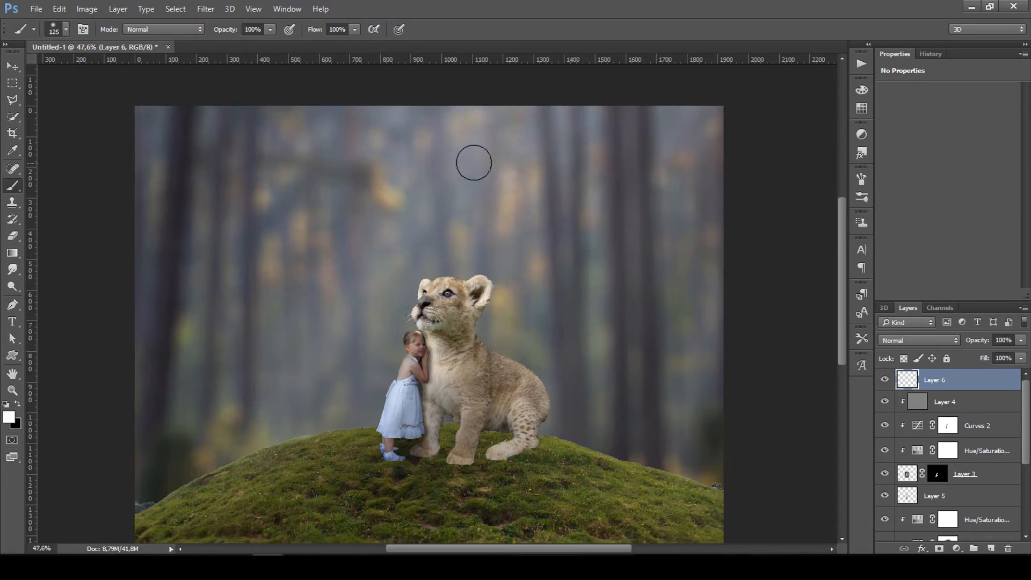
{"action": "key", "text": "bracketleft"}
{"action": "key", "text": "bracketleft"}
{"action": "key", "text": "bracketleft"}
{"action": "key", "text": "bracketleft"}
{"action": "key", "text": "bracketleft"}
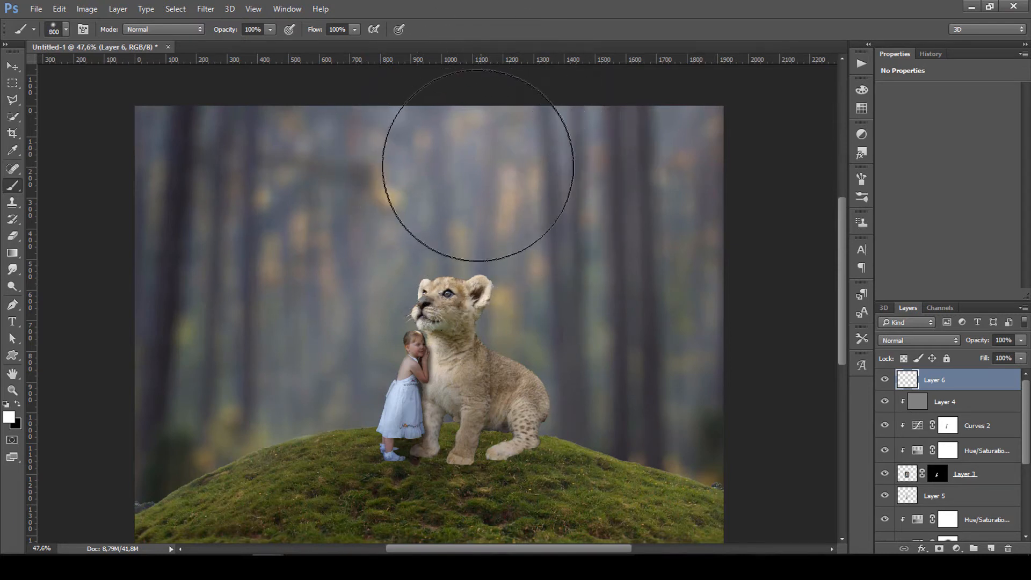
{"action": "left_click", "coordinate": [478, 165]}
{"action": "left_click", "coordinate": [478, 166]}
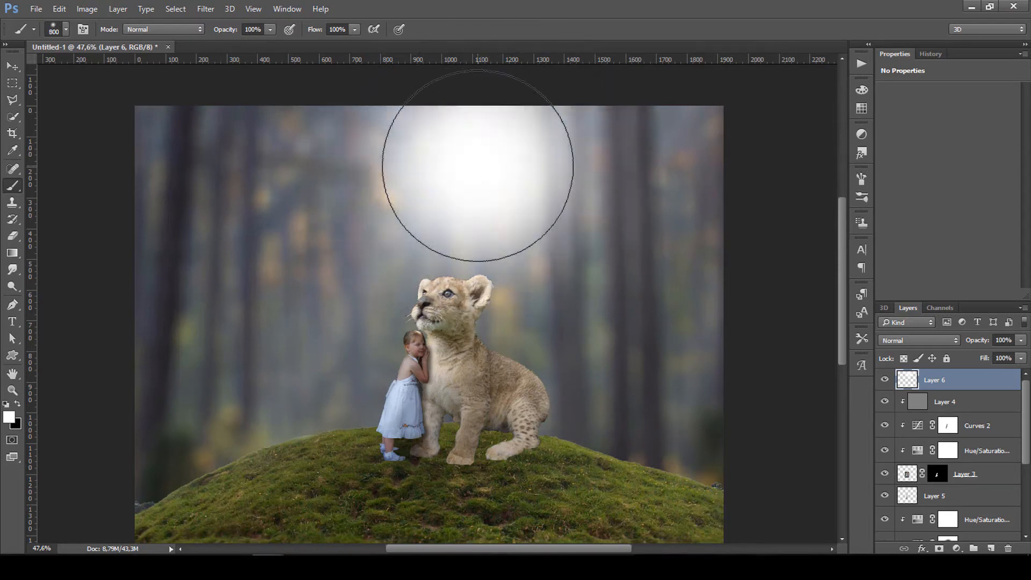
Enlarge and reposition the white glow with Free Transform.
{"action": "key", "text": "ctrl+t"}
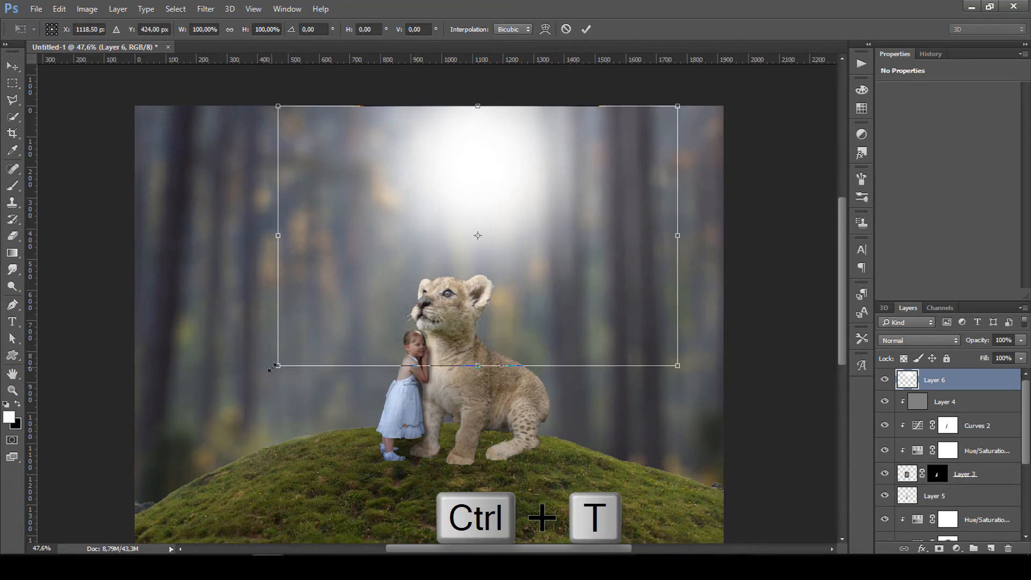
{"action": "left_click_drag", "start_coordinate": [273, 367], "coordinate": [95, 485]}
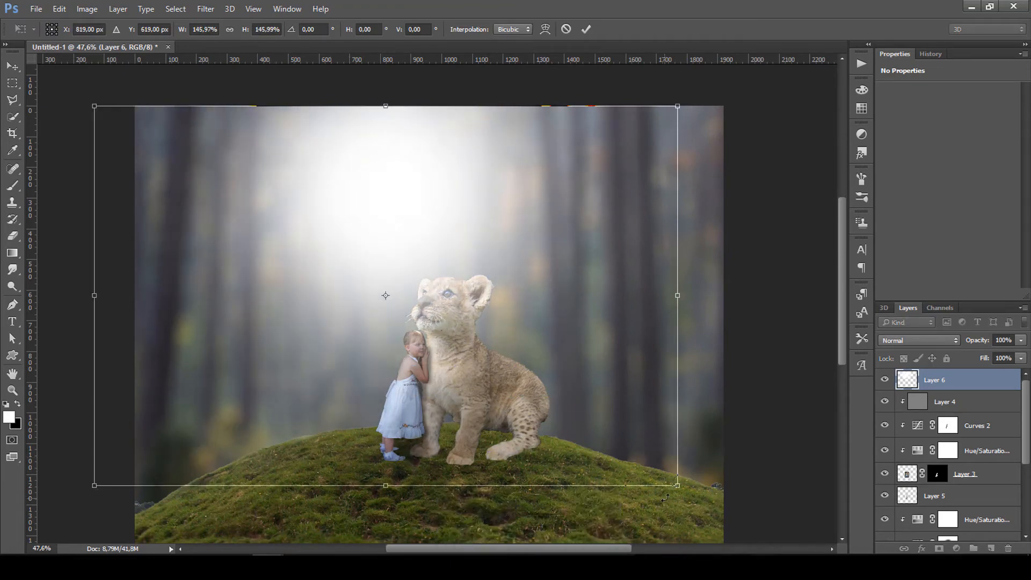
{"action": "left_click_drag", "start_coordinate": [678, 486], "coordinate": [800, 549]}
{"action": "scroll", "coordinate": [607, 302], "scroll_direction": "up", "scroll_amount": 5}
{"action": "left_click_drag", "start_coordinate": [542, 278], "coordinate": [585, 195]}
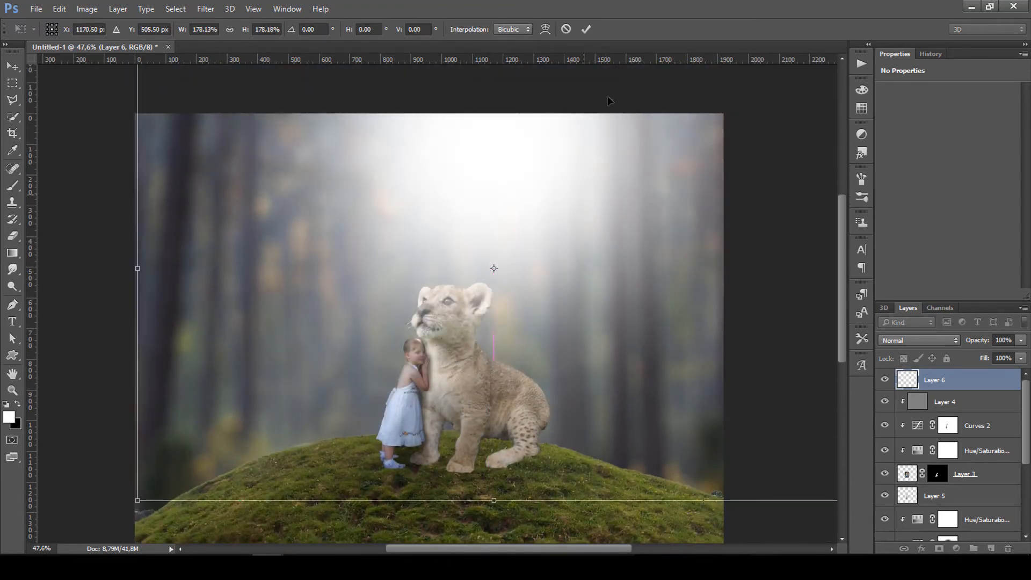
{"action": "key", "text": "Return"}
Move the glow left over the forest and set Layer 6 opacity to 86%.
{"action": "mouse_move", "coordinate": [982, 342]}
{"action": "left_mouse_down"}
{"action": "mouse_move", "coordinate": [960, 344]}
{"action": "mouse_move", "coordinate": [972, 346]}
{"action": "left_mouse_up"}
{"action": "left_click", "coordinate": [886, 380]}
{"action": "left_click", "coordinate": [886, 380]}
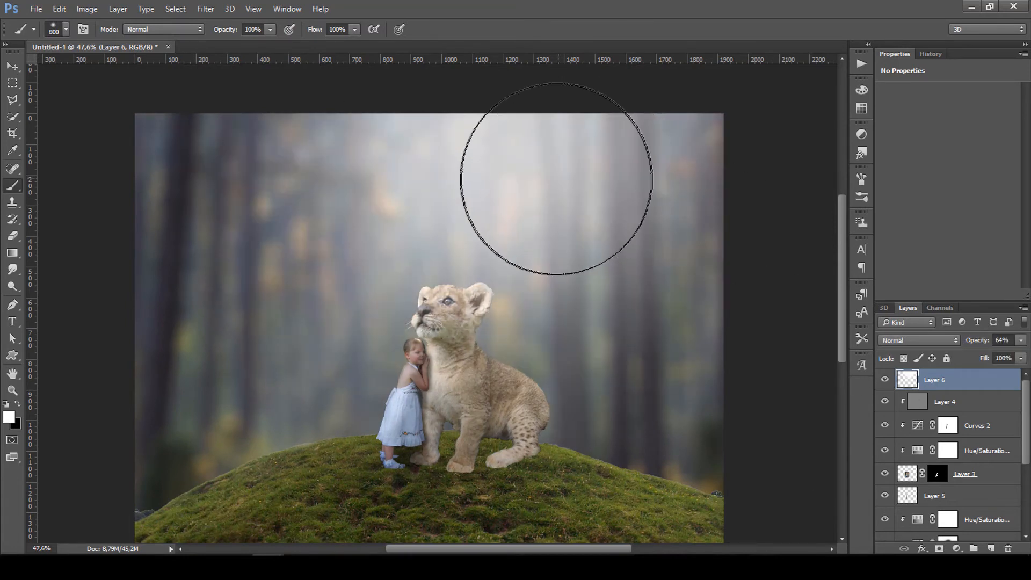
{"action": "key", "text": "v"}
{"action": "left_click_drag", "start_coordinate": [558, 179], "coordinate": [284, 173]}
{"action": "left_click_drag", "start_coordinate": [982, 343], "coordinate": [991, 344]}
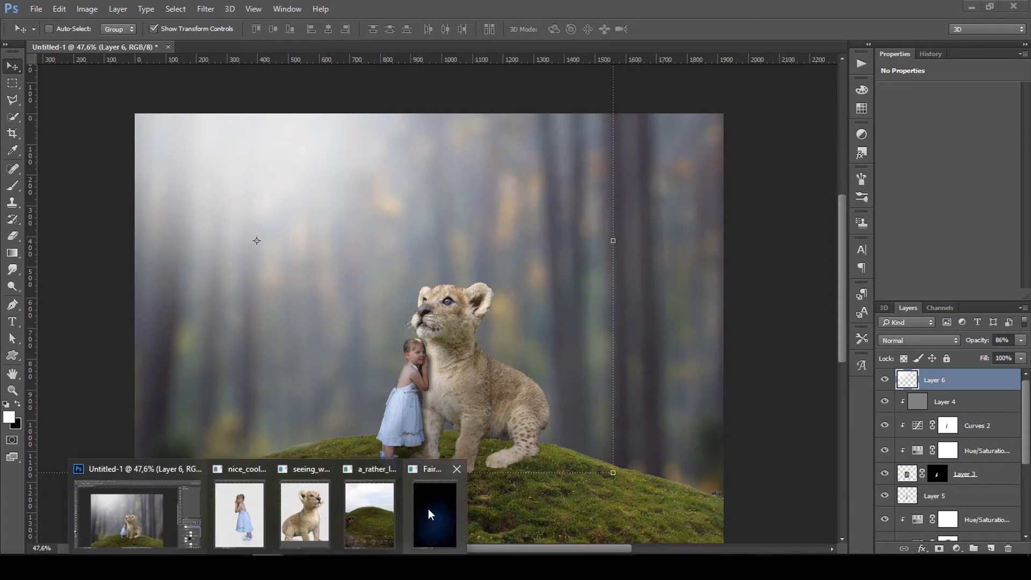
Bring the starry night-sky image into the composite as a new layer.
{"action": "left_click", "coordinate": [427, 508]}
{"action": "left_click_drag", "start_coordinate": [221, 63], "coordinate": [549, 68]}
{"action": "left_click_drag", "start_coordinate": [551, 266], "coordinate": [247, 255]}
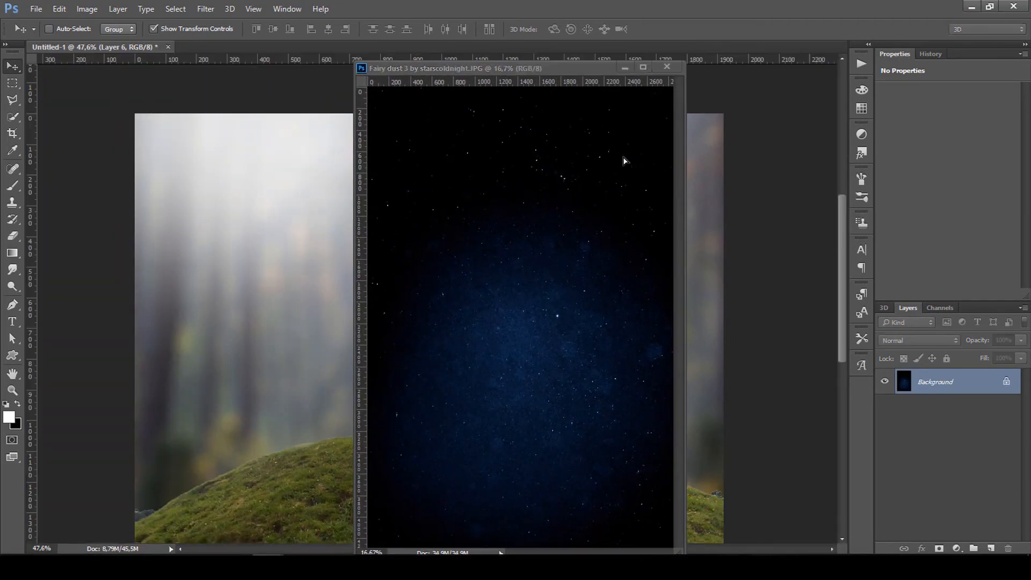
{"action": "left_click", "coordinate": [625, 67]}
Scale, position and flip the star layer vertically, moving it up over the canvas.
{"action": "left_click_drag", "start_coordinate": [454, 236], "coordinate": [571, 239]}
{"action": "scroll", "coordinate": [571, 240], "scroll_direction": "down", "scroll_amount": 12}
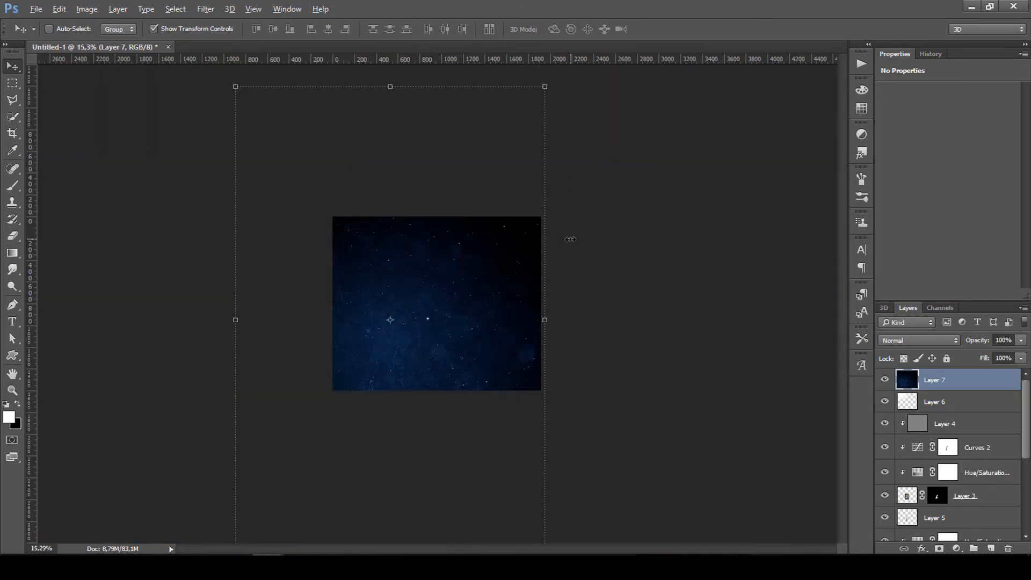
{"action": "left_click_drag", "start_coordinate": [254, 106], "coordinate": [385, 258]}
{"action": "left_click_drag", "start_coordinate": [422, 334], "coordinate": [417, 258]}
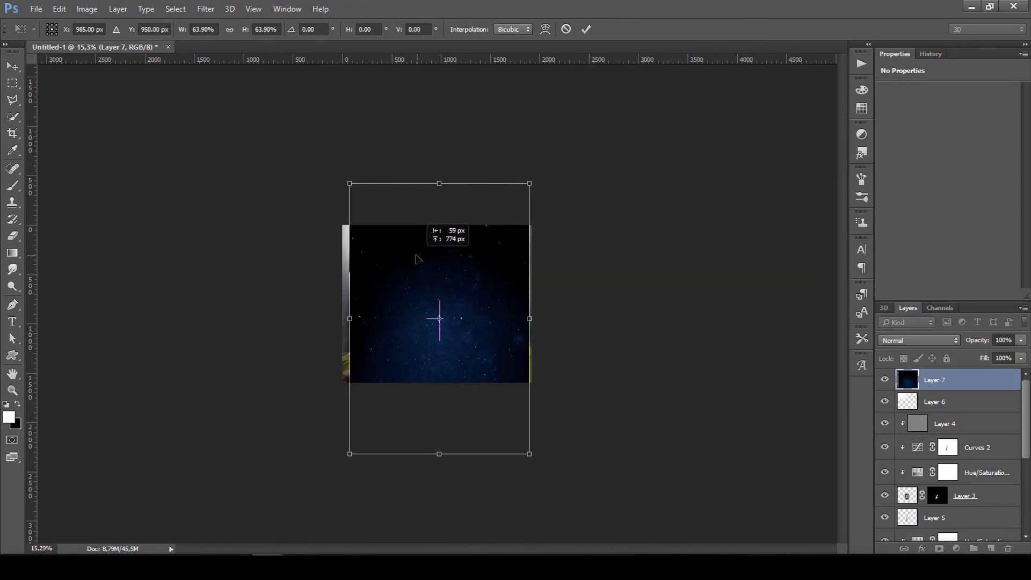
{"action": "left_click_drag", "start_coordinate": [350, 183], "coordinate": [337, 169]}
{"action": "left_click_drag", "start_coordinate": [418, 245], "coordinate": [434, 233]}
{"action": "right_click", "coordinate": [430, 266]}
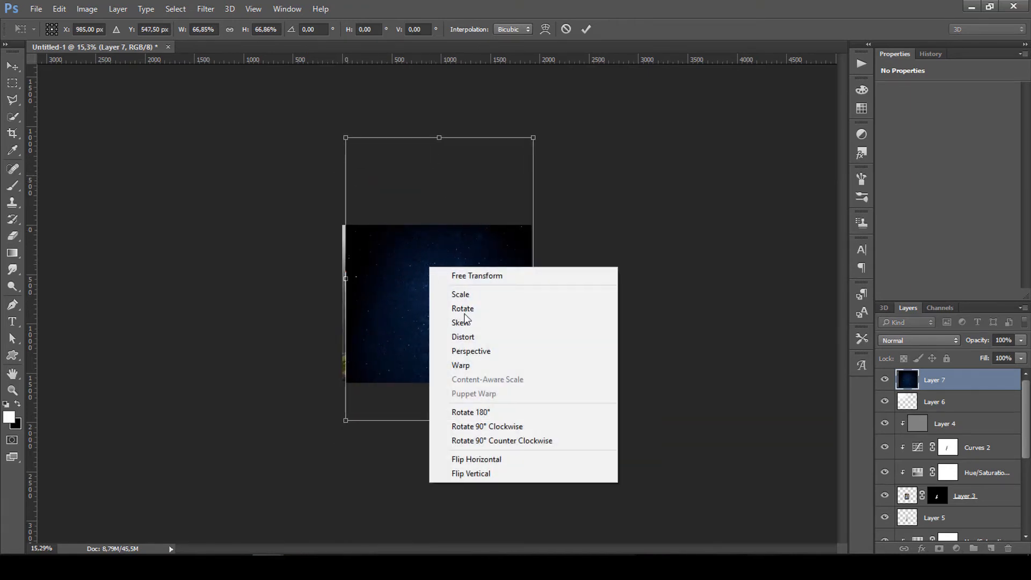
{"action": "left_click", "coordinate": [486, 473]}
{"action": "left_click_drag", "start_coordinate": [471, 304], "coordinate": [471, 273]}
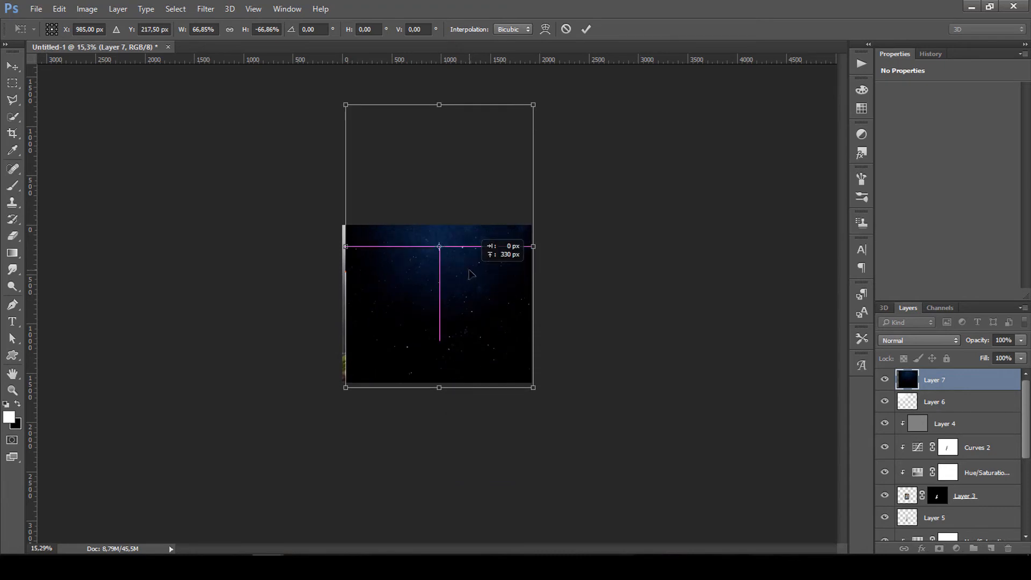
Set the star layer to Screen blending and commit the transform.
{"action": "left_click", "coordinate": [471, 274]}
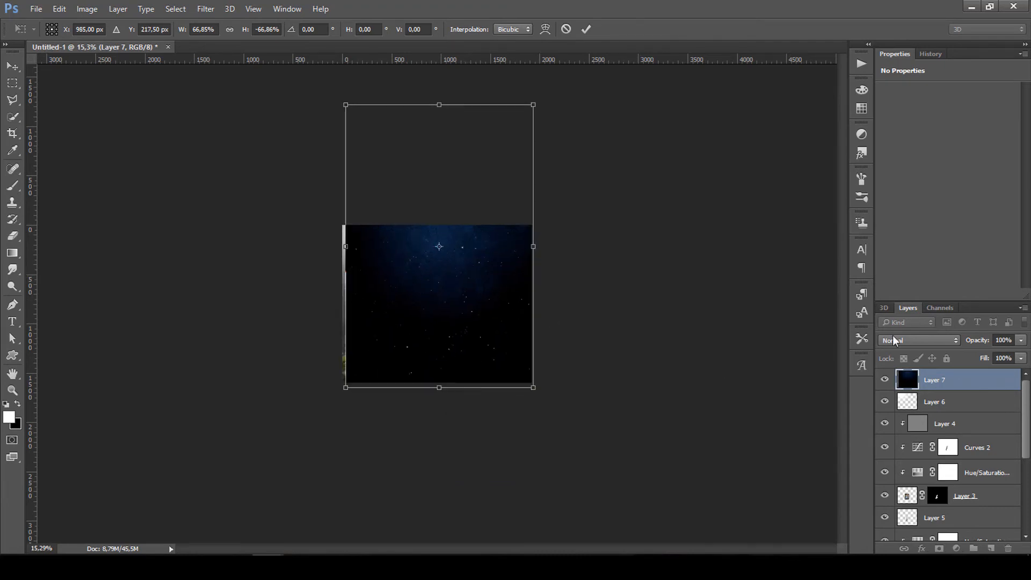
{"action": "left_click", "coordinate": [894, 342]}
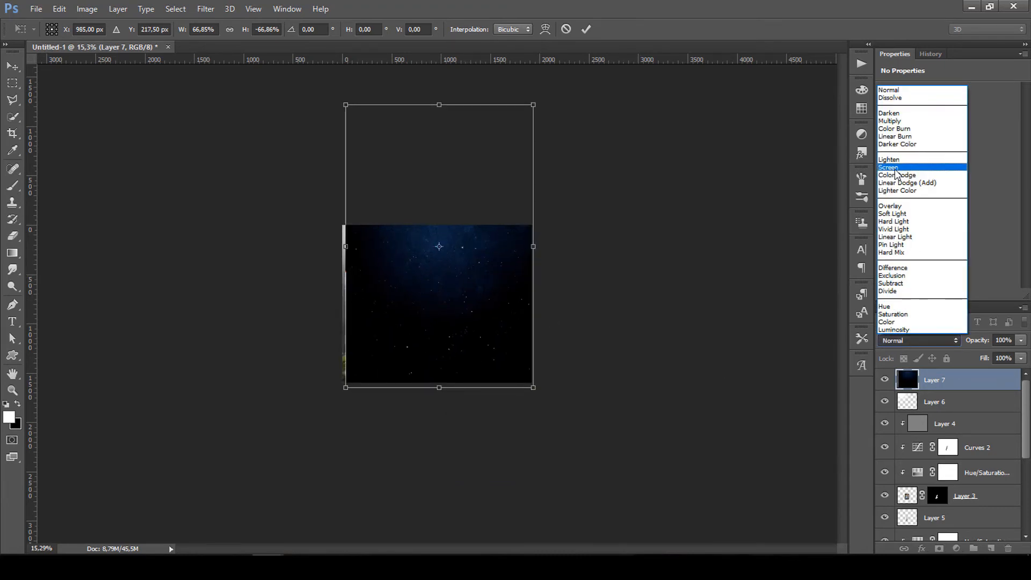
{"action": "left_click", "coordinate": [920, 169]}
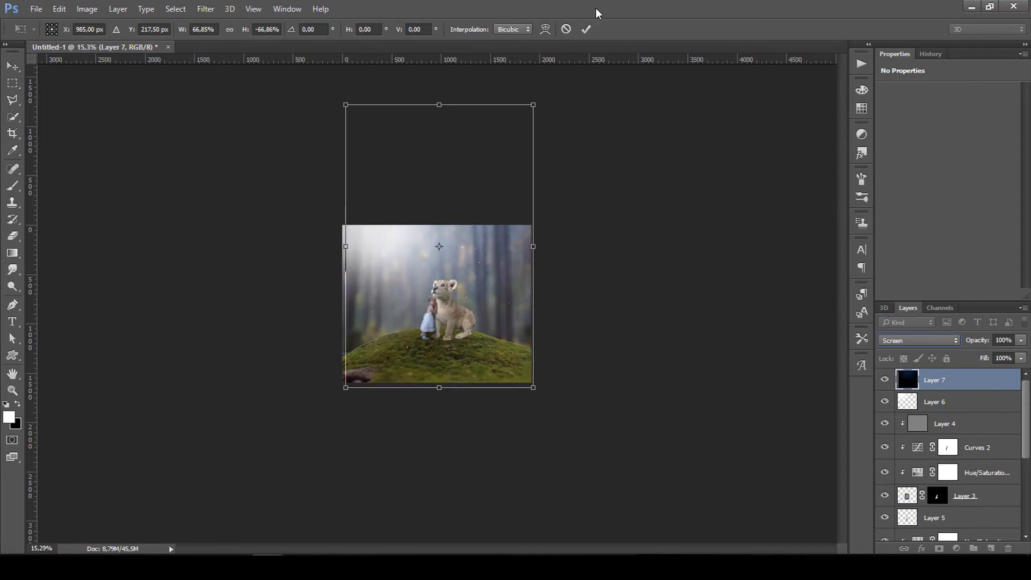
{"action": "left_click", "coordinate": [586, 32]}
{"action": "scroll", "coordinate": [488, 247], "scroll_direction": "up", "scroll_amount": 8}
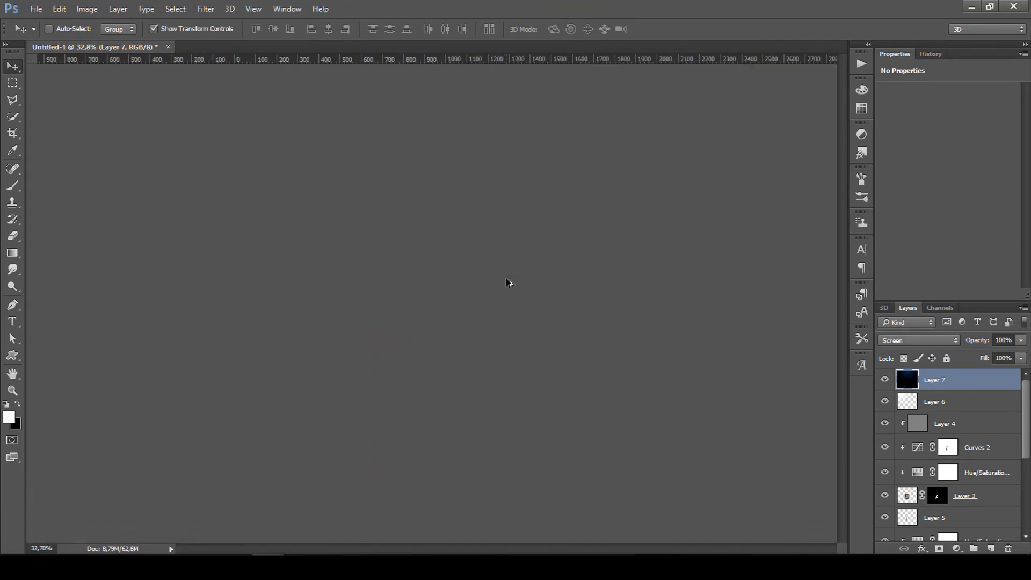
{"action": "scroll", "coordinate": [507, 282], "scroll_direction": "up", "scroll_amount": 2}
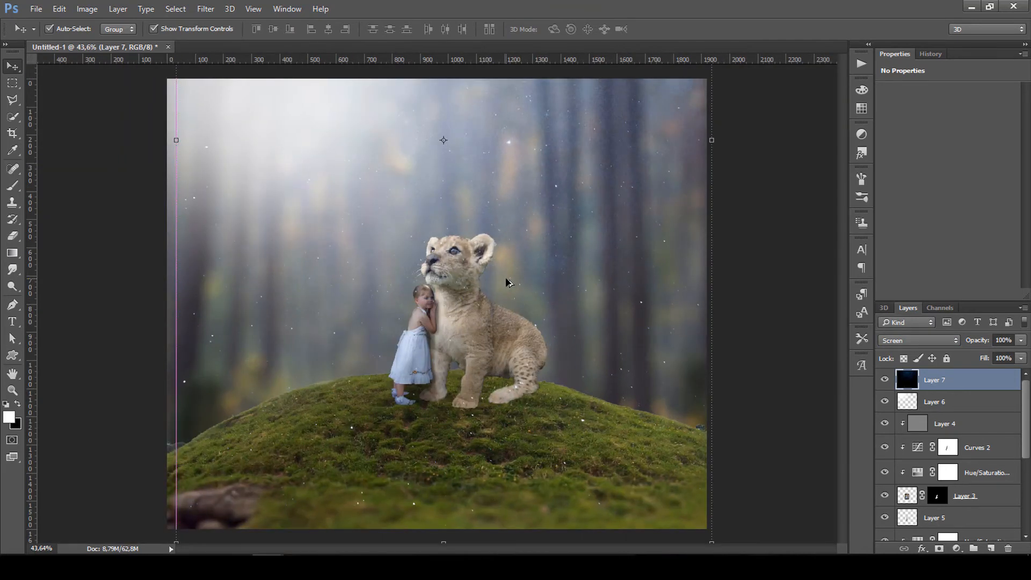
Desaturate the stars with Saturation -100 and darken them with Lightness -41.
{"action": "key", "text": "ctrl+u"}
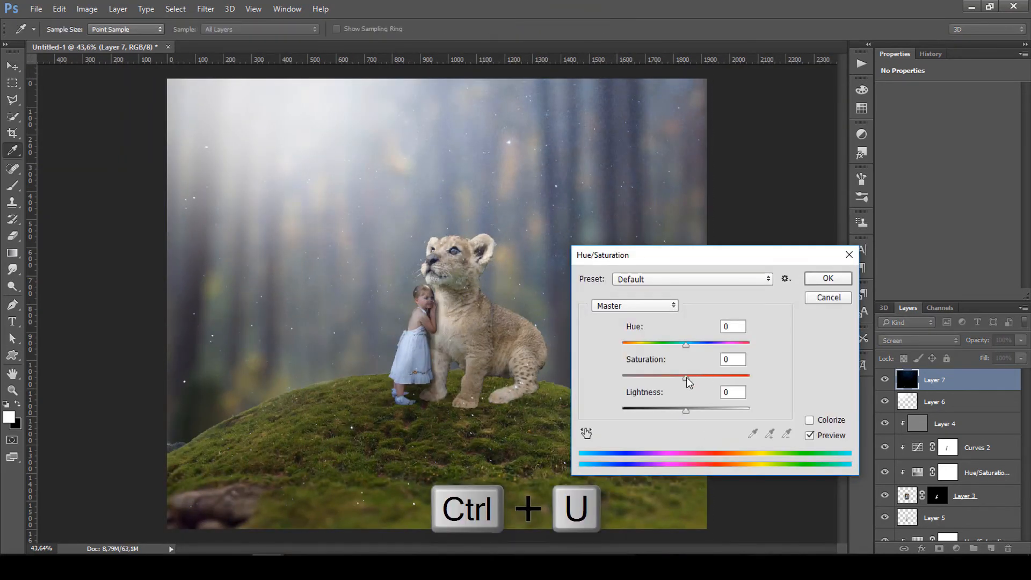
{"action": "left_click_drag", "start_coordinate": [687, 378], "coordinate": [566, 387]}
{"action": "left_click_drag", "start_coordinate": [687, 413], "coordinate": [658, 413]}
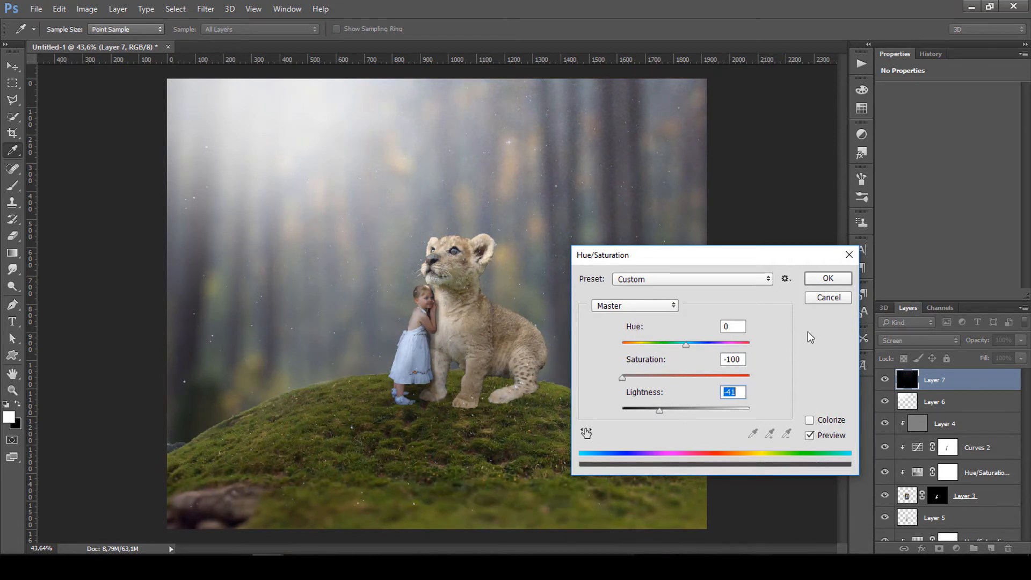
{"action": "left_click", "coordinate": [830, 278]}
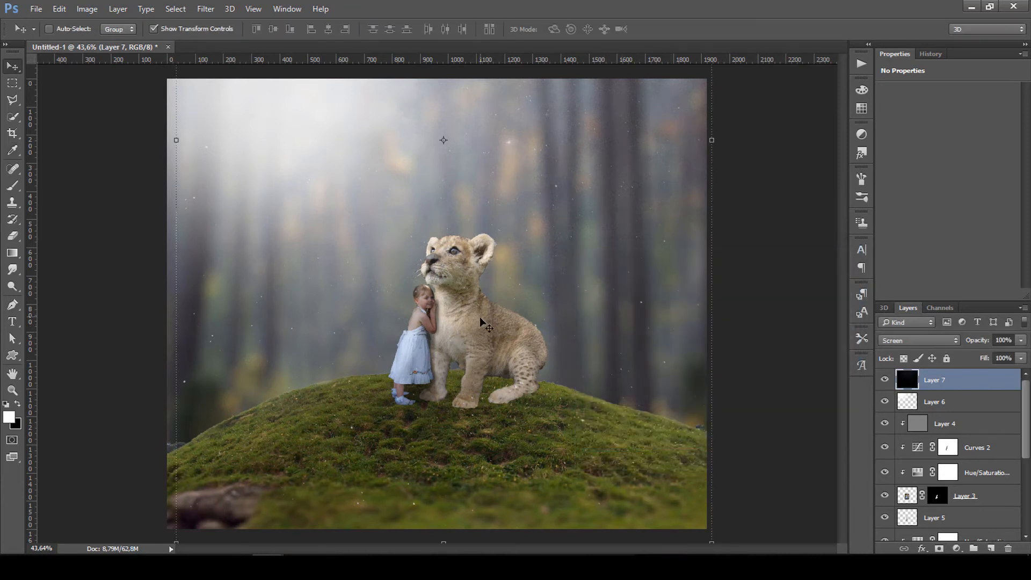
Apply a Gaussian Blur of radius 2.3 to the star layer.
{"action": "left_click", "coordinate": [205, 9]}
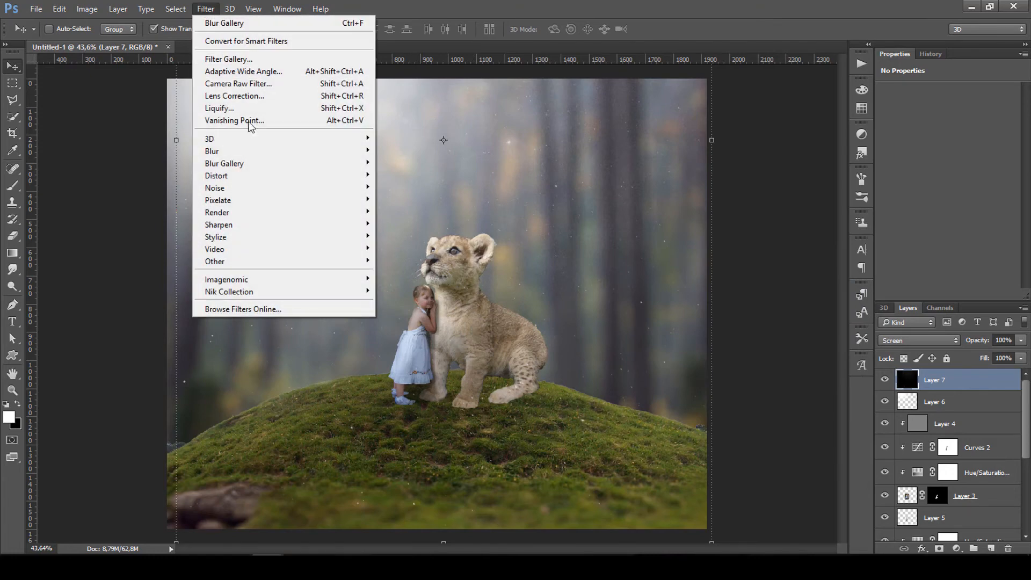
{"action": "mouse_move", "coordinate": [238, 156]}
{"action": "left_click", "coordinate": [411, 199]}
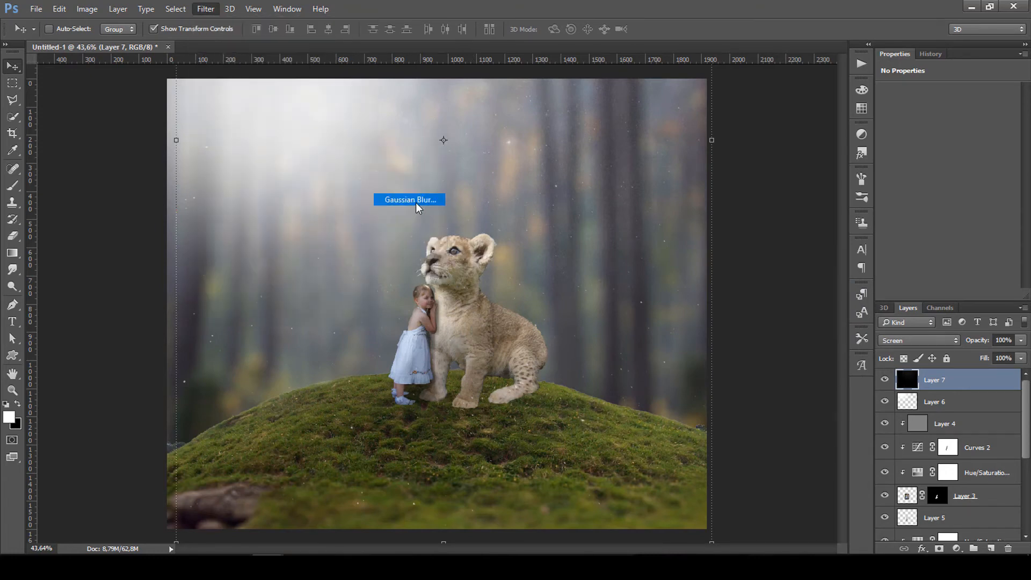
{"action": "left_click", "coordinate": [671, 471]}
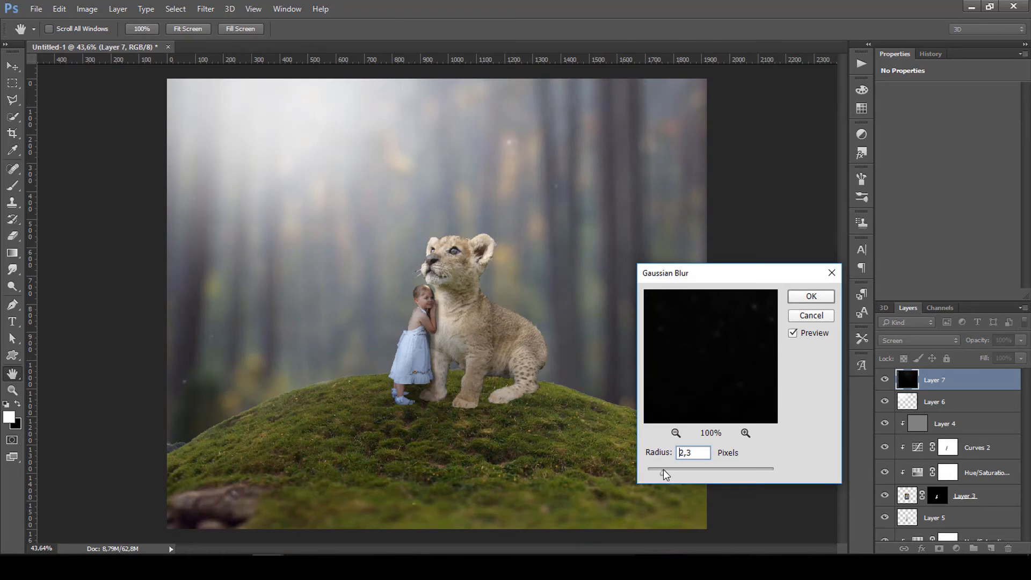
{"action": "left_click", "coordinate": [805, 296]}
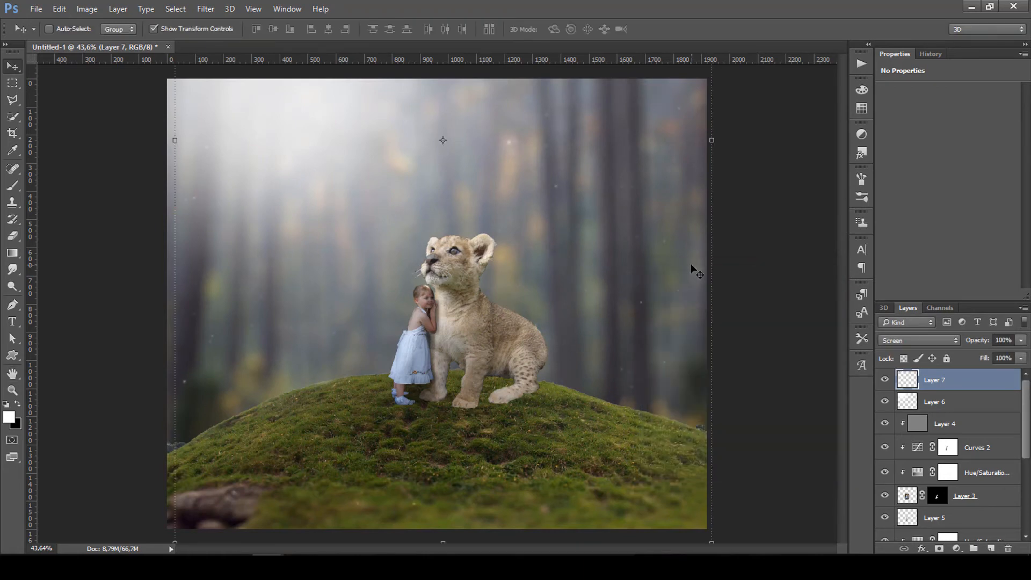
{"action": "scroll", "coordinate": [658, 268], "scroll_direction": "down", "scroll_amount": 4}
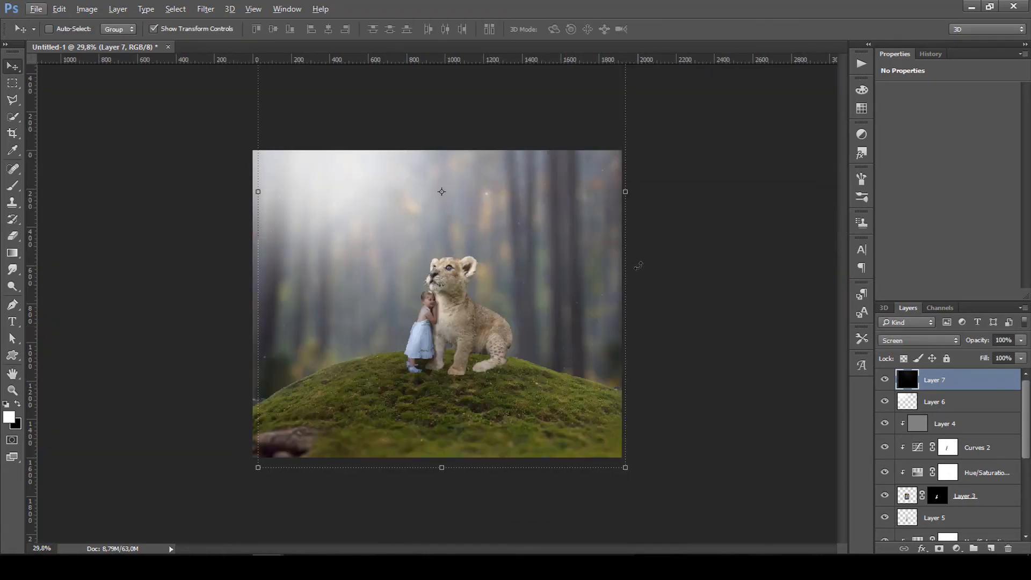
Enlarge the star layer to about 134% by 122% and reposition it over the forest.
{"action": "key", "text": "ctrl+t"}
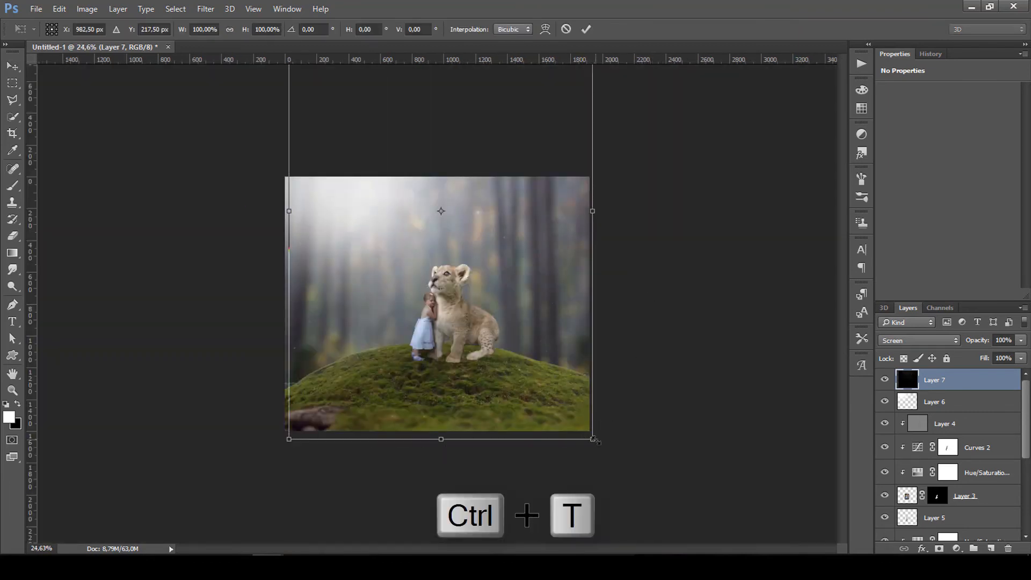
{"action": "left_click_drag", "start_coordinate": [593, 439], "coordinate": [648, 522]}
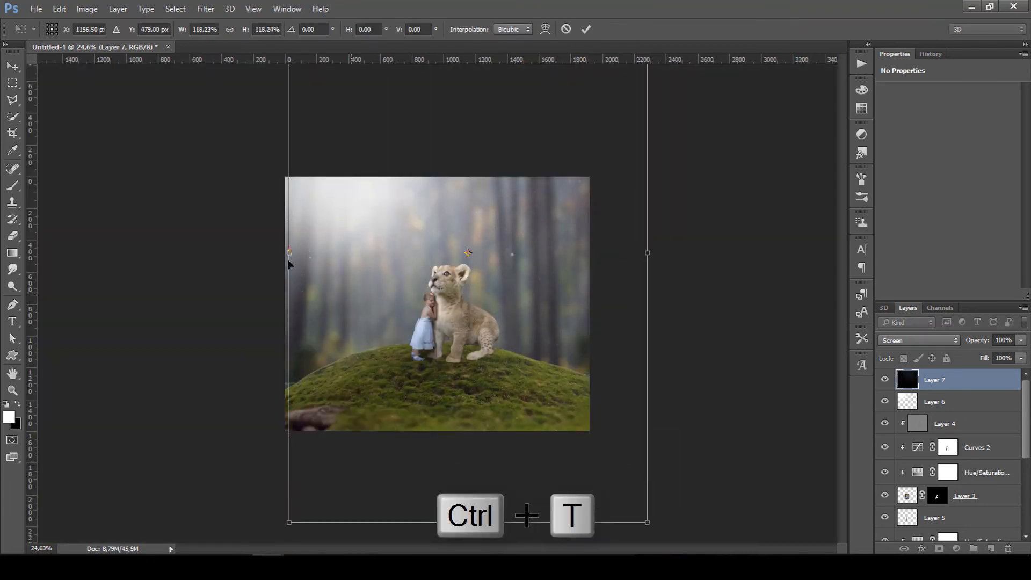
{"action": "left_click_drag", "start_coordinate": [288, 254], "coordinate": [261, 254]}
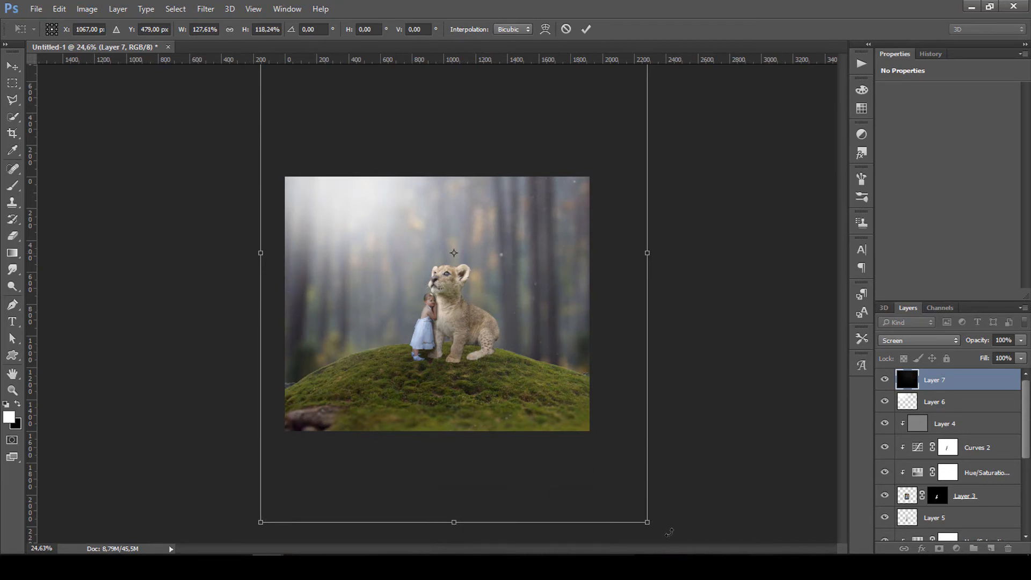
{"action": "left_click_drag", "start_coordinate": [648, 522], "coordinate": [665, 539]}
{"action": "left_click_drag", "start_coordinate": [558, 398], "coordinate": [545, 362]}
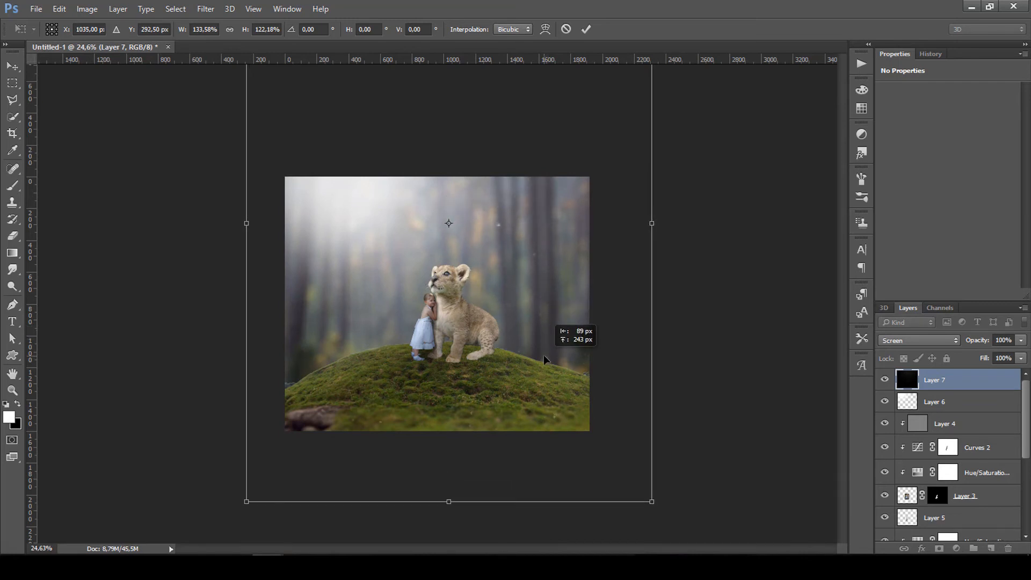
{"action": "left_click", "coordinate": [585, 30]}
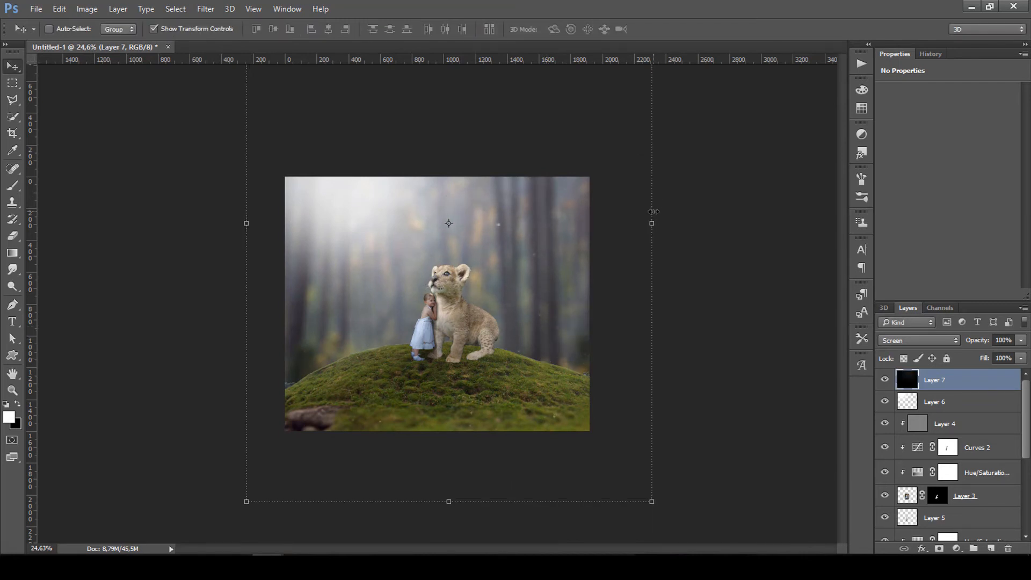
{"action": "scroll", "coordinate": [577, 280], "scroll_direction": "up", "scroll_amount": 5}
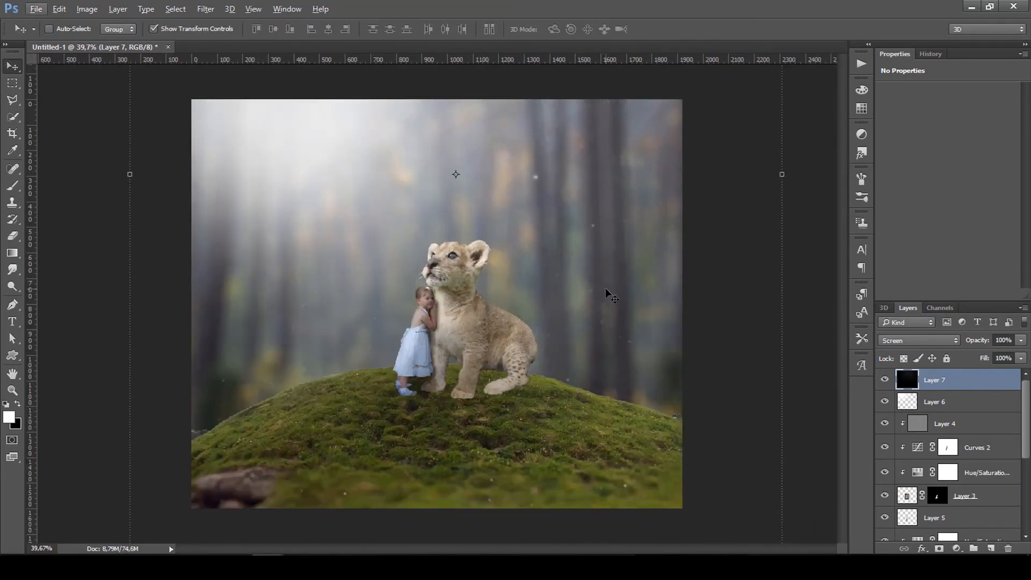
{"action": "scroll", "coordinate": [609, 288], "scroll_direction": "down", "scroll_amount": 1}
{"action": "scroll", "coordinate": [610, 291], "scroll_direction": "down", "scroll_amount": 1}
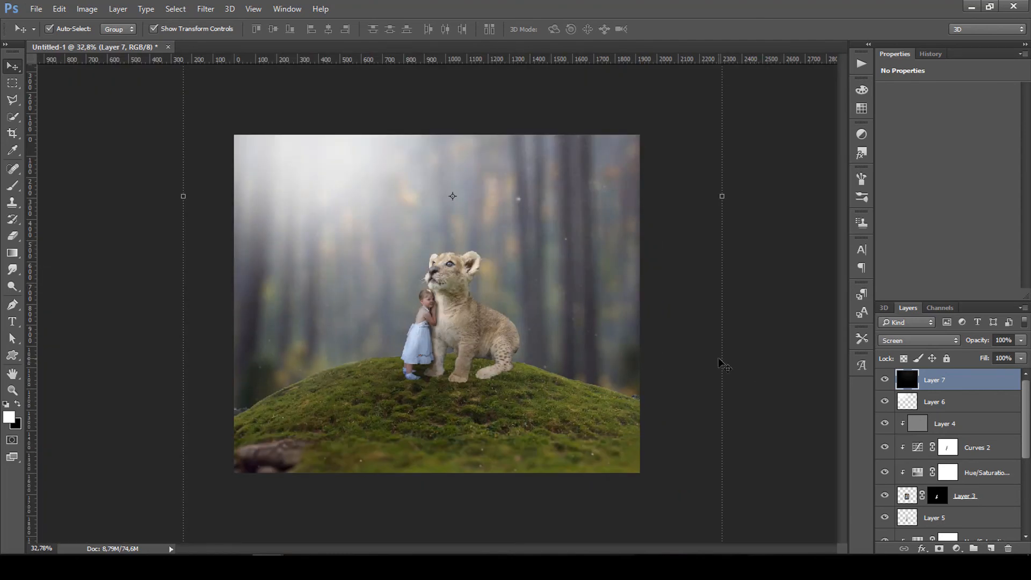
{"action": "key", "text": "ctrl+l"}
Merge all visible layers into a new top Layer 8 and set it to Soft Light.
{"action": "key", "text": "ctrl+shift+alt+e"}
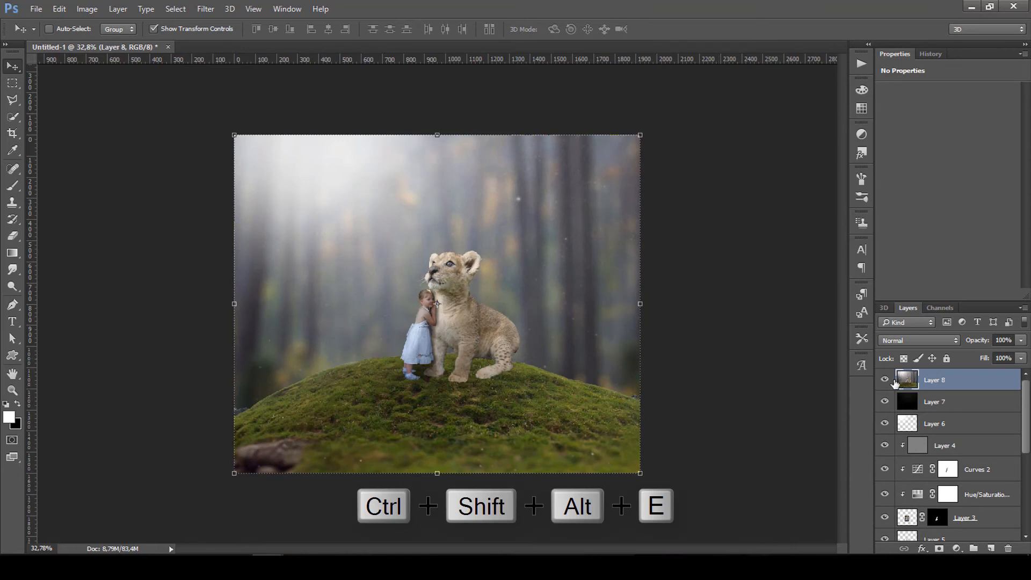
{"action": "left_click", "coordinate": [903, 340]}
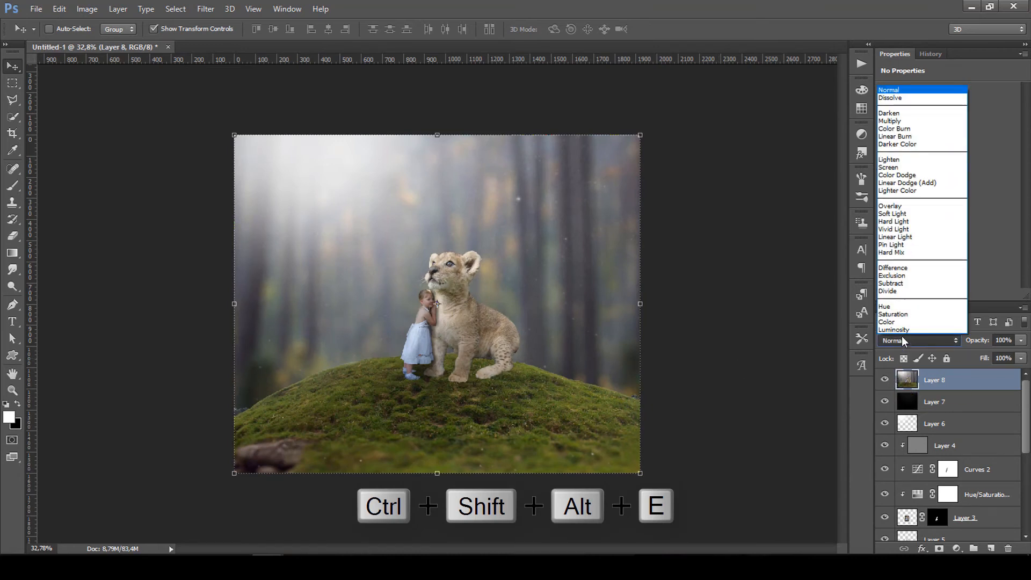
{"action": "left_click", "coordinate": [893, 214]}
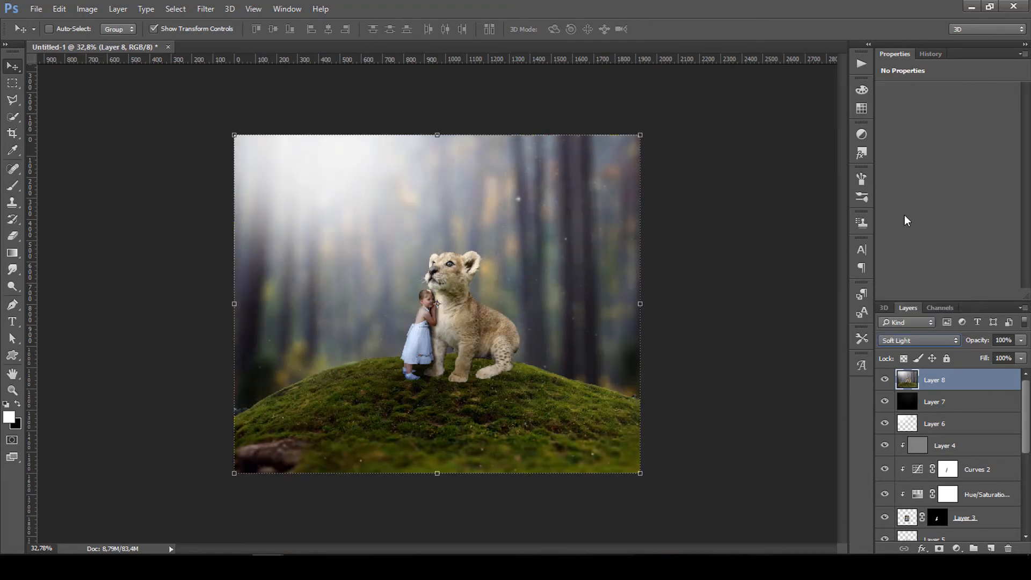
Apply a Gaussian Blur to the merged Layer 8.
{"action": "left_click", "coordinate": [208, 10]}
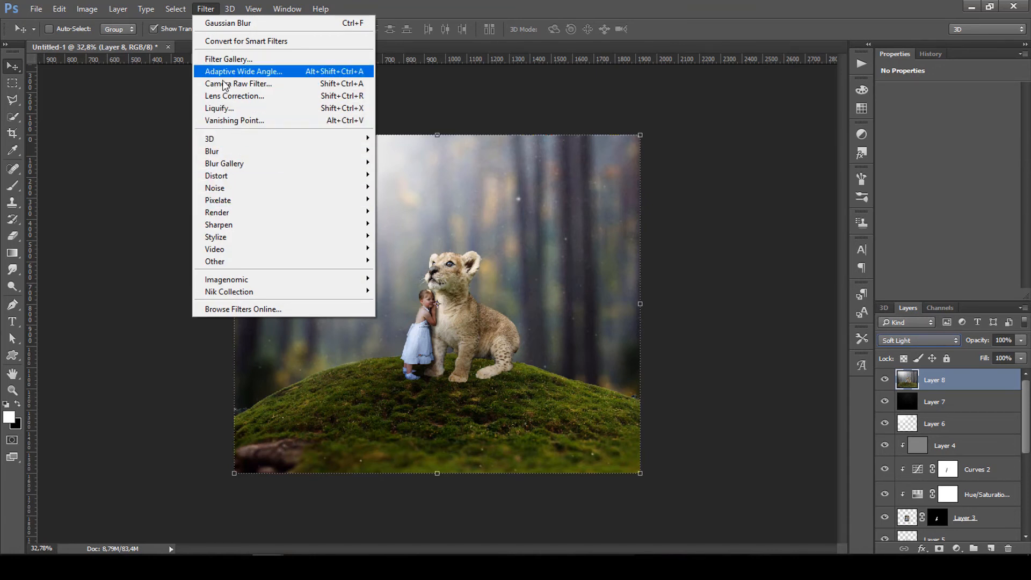
{"action": "mouse_move", "coordinate": [248, 150]}
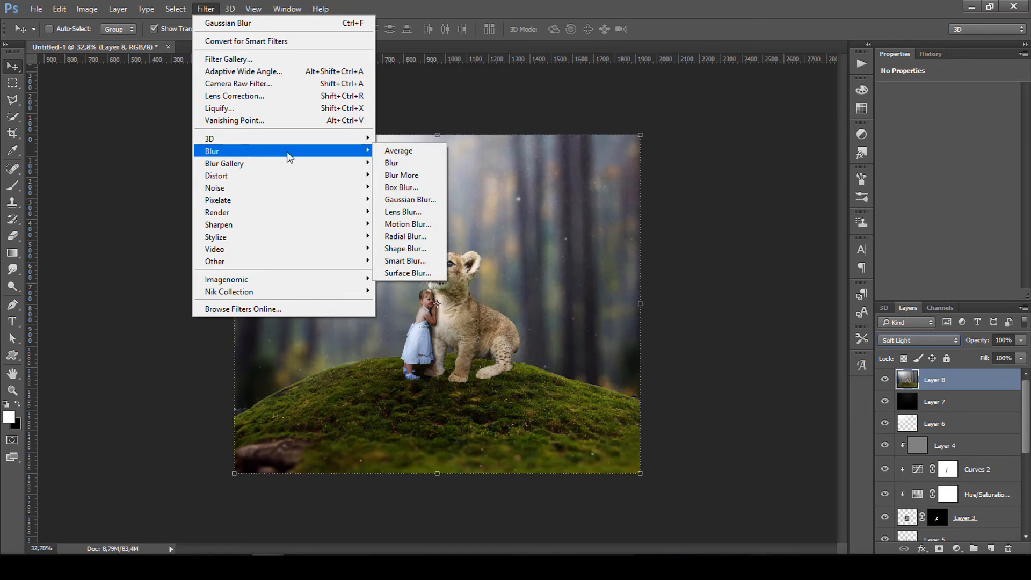
{"action": "left_click", "coordinate": [425, 200]}
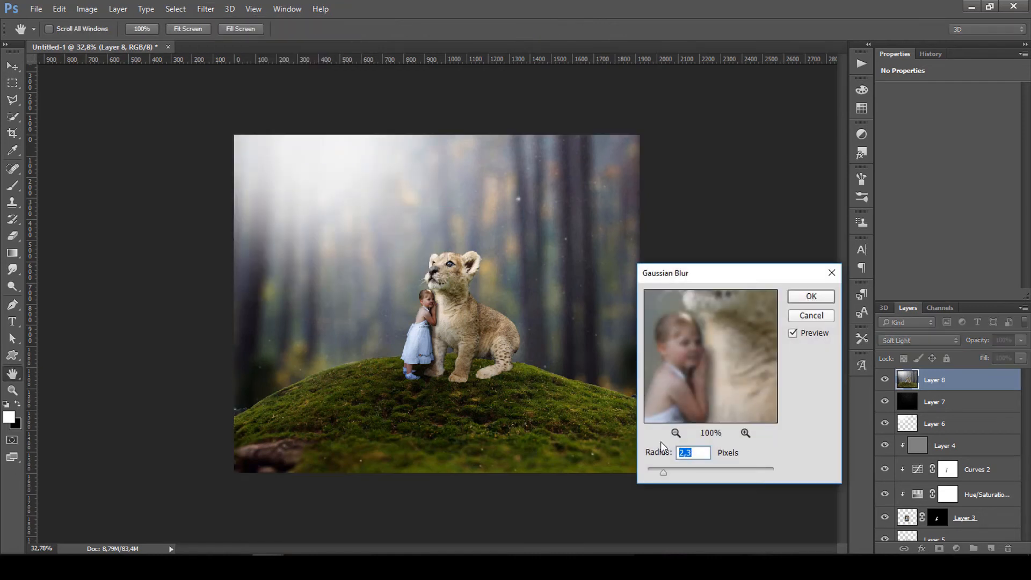
{"action": "left_click_drag", "start_coordinate": [728, 473], "coordinate": [726, 475]}
{"action": "key", "text": "ctrl+t"}
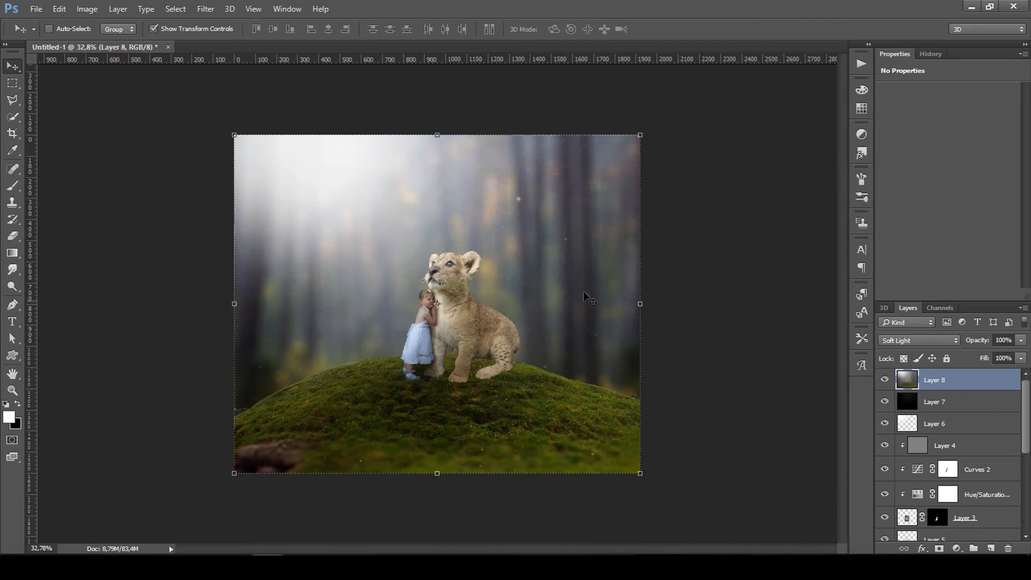
Apply Levels to Layer 8 with output black 77 and input white 245.
{"action": "key", "text": "Return"}
{"action": "key", "text": "ctrl+l"}
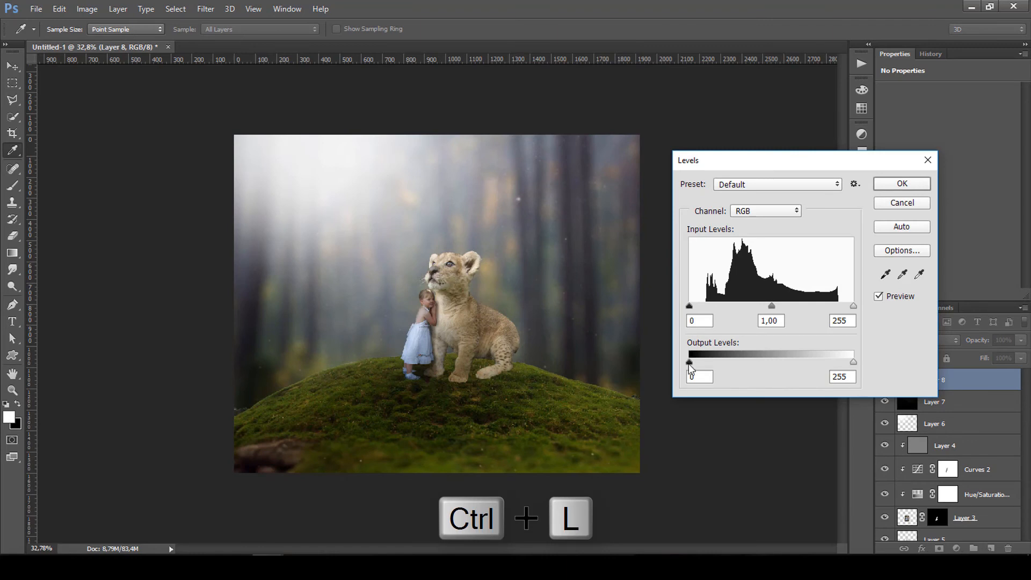
{"action": "left_click_drag", "start_coordinate": [690, 362], "coordinate": [739, 363]}
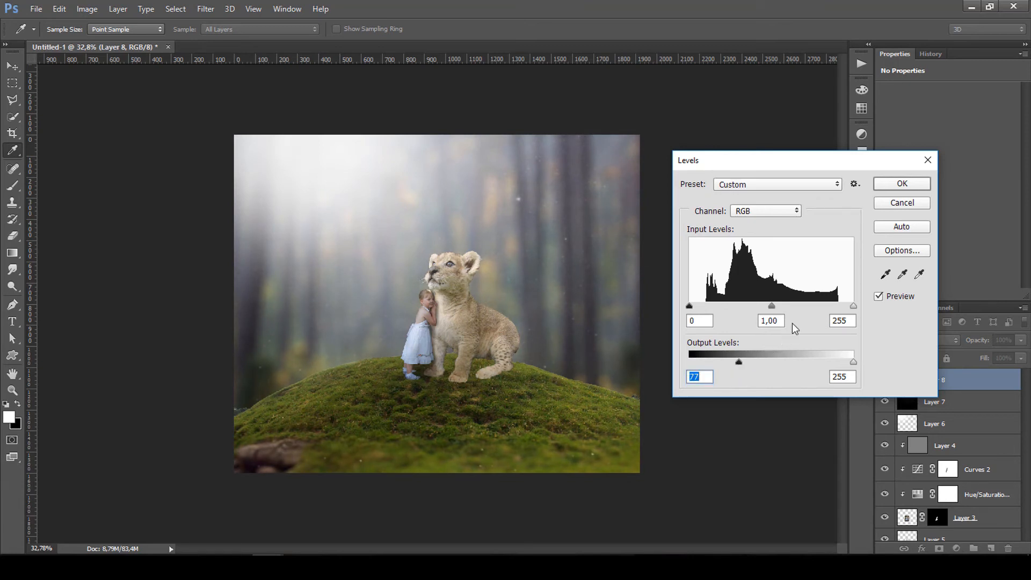
{"action": "left_click_drag", "start_coordinate": [854, 307], "coordinate": [846, 308]}
{"action": "left_click", "coordinate": [903, 183]}
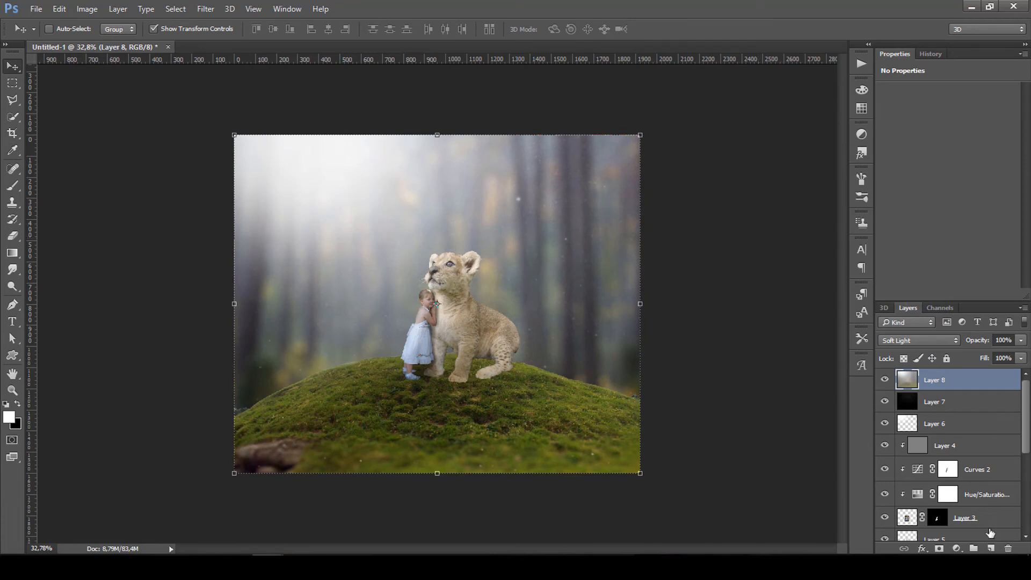
On a new Layer 9, paint black along the hill's bottom edge at 78% then 67% brush opacity.
{"action": "left_click", "coordinate": [990, 549]}
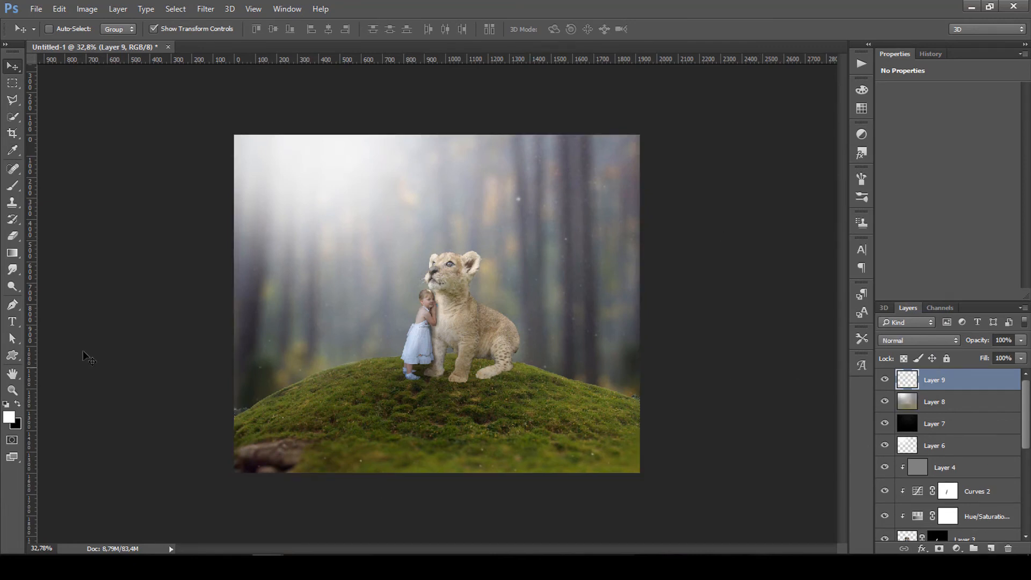
{"action": "left_click", "coordinate": [11, 190]}
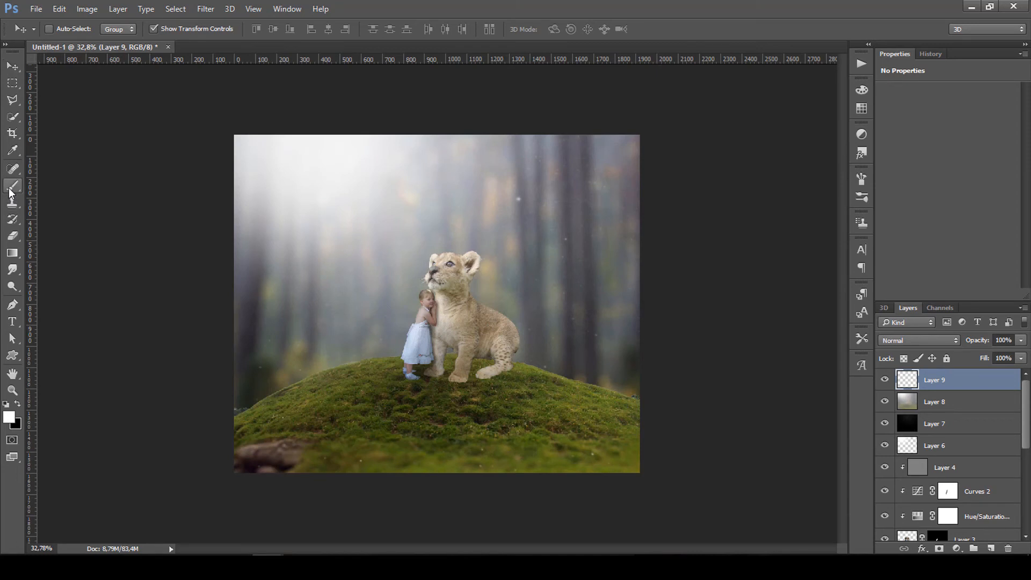
{"action": "left_click", "coordinate": [18, 404]}
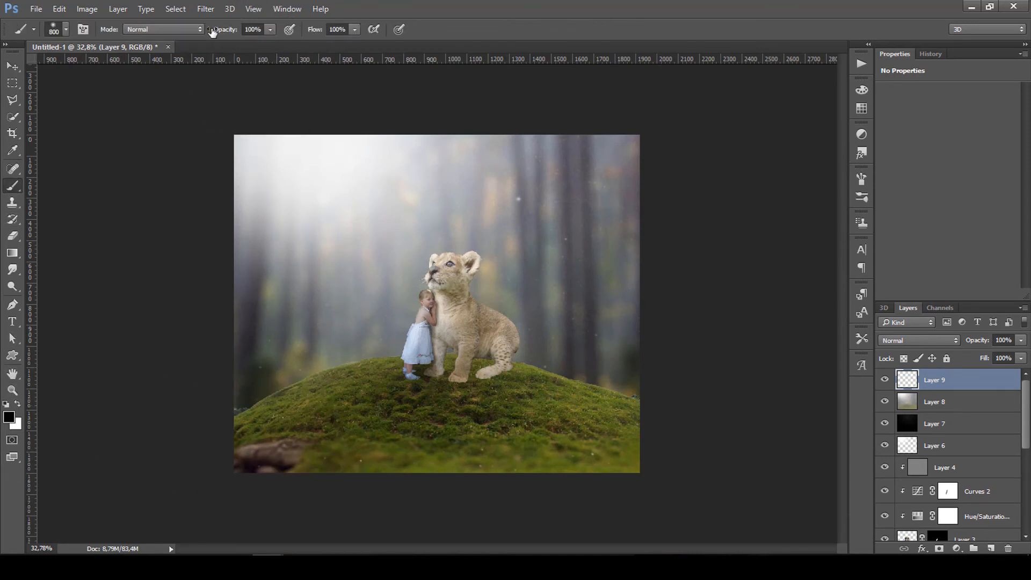
{"action": "left_click_drag", "start_coordinate": [214, 33], "coordinate": [202, 33]}
{"action": "left_click", "coordinate": [286, 460]}
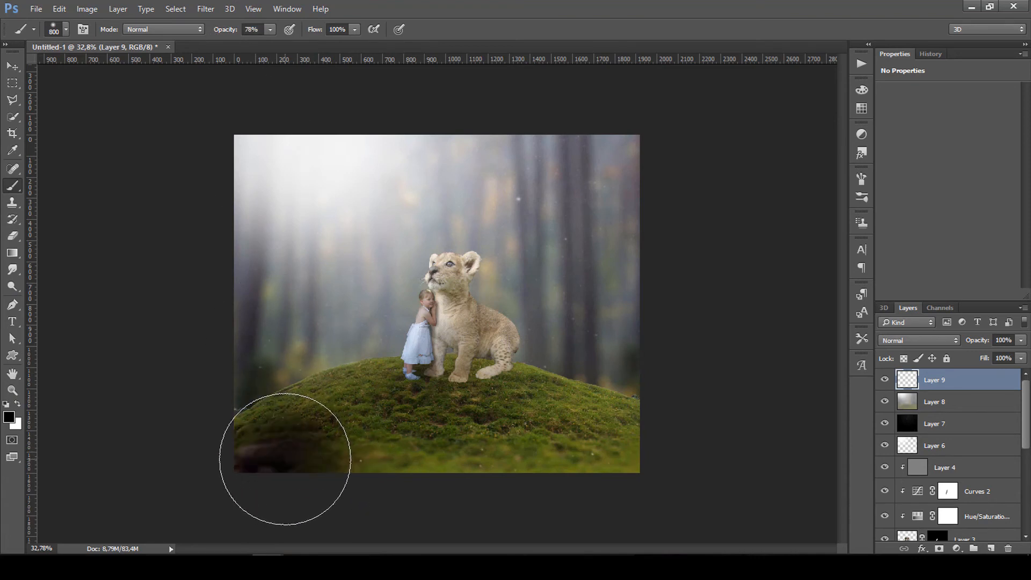
{"action": "mouse_move", "coordinate": [612, 470]}
{"action": "left_mouse_down"}
{"action": "mouse_move", "coordinate": [516, 520]}
{"action": "mouse_move", "coordinate": [253, 506]}
{"action": "left_mouse_up"}
{"action": "left_click_drag", "start_coordinate": [228, 30], "coordinate": [217, 32]}
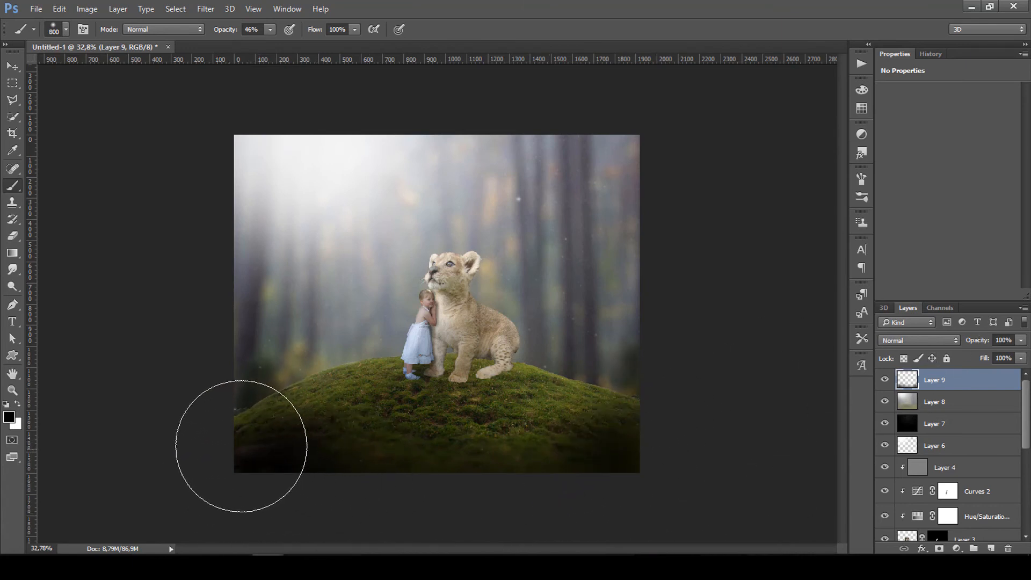
{"action": "left_click_drag", "start_coordinate": [241, 444], "coordinate": [253, 451]}
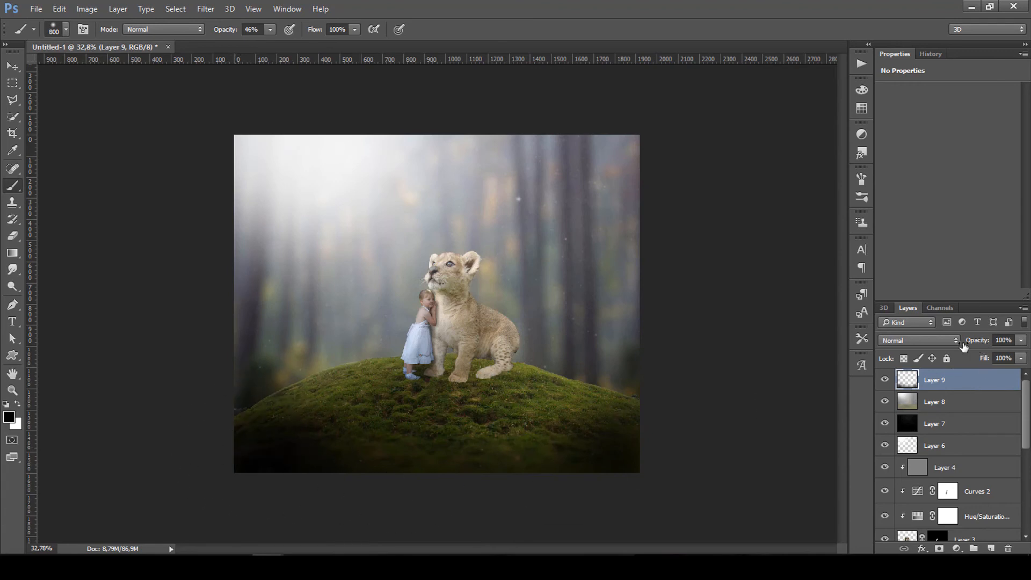
Lower Layer 9 to 56% opacity and toggle its visibility to compare the darkening.
{"action": "left_click_drag", "start_coordinate": [986, 344], "coordinate": [959, 348]}
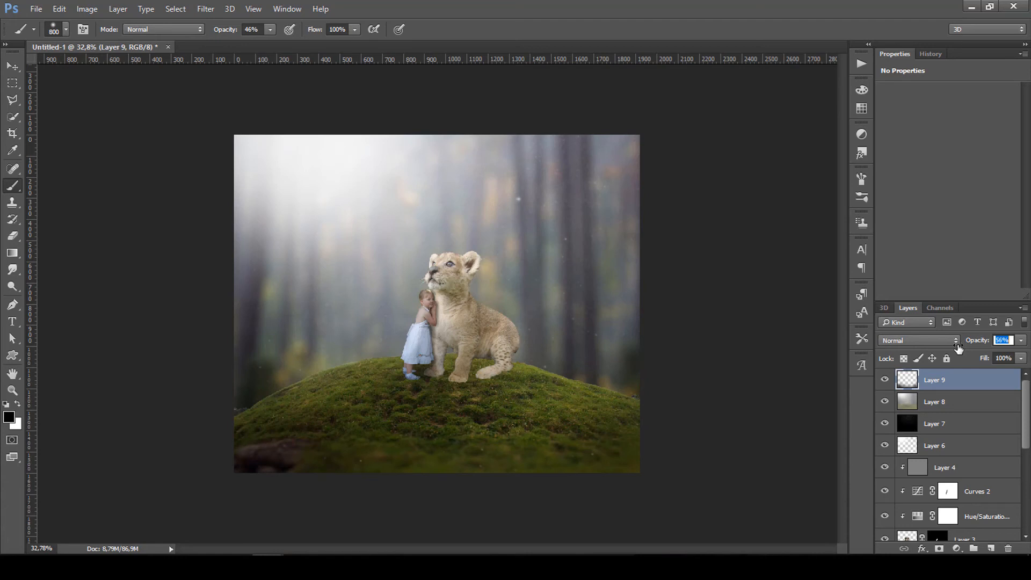
{"action": "left_click", "coordinate": [885, 379]}
{"action": "left_click", "coordinate": [885, 380]}
{"action": "left_click", "coordinate": [885, 381]}
{"action": "left_click", "coordinate": [885, 381]}
Add a Curves adjustment layer, lifting the Blue black point and lowering the Blue highlights.
{"action": "left_click", "coordinate": [958, 550]}
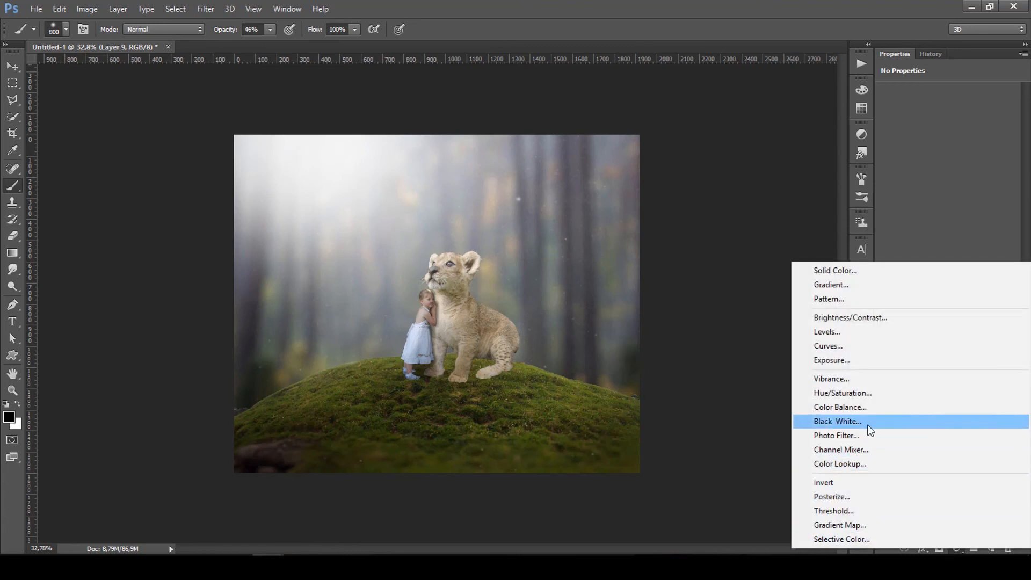
{"action": "left_click", "coordinate": [839, 345]}
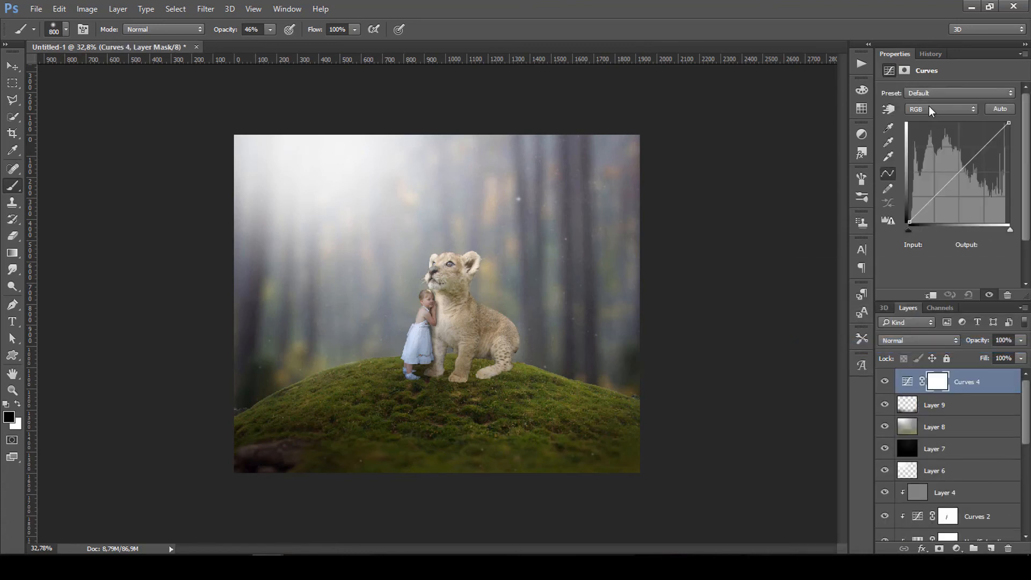
{"action": "left_click", "coordinate": [932, 109]}
{"action": "left_click", "coordinate": [927, 144]}
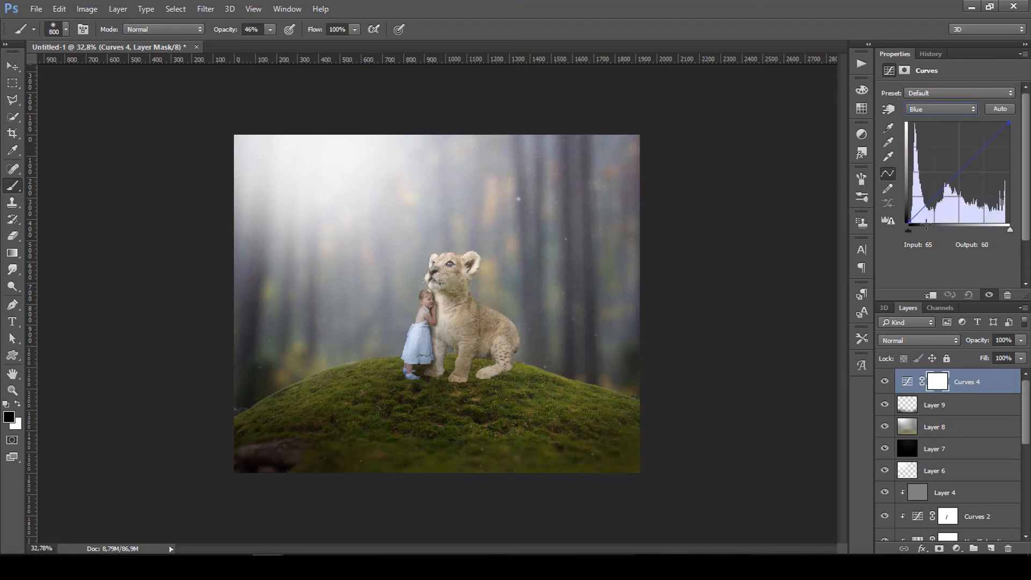
{"action": "left_click_drag", "start_coordinate": [909, 225], "coordinate": [910, 208]}
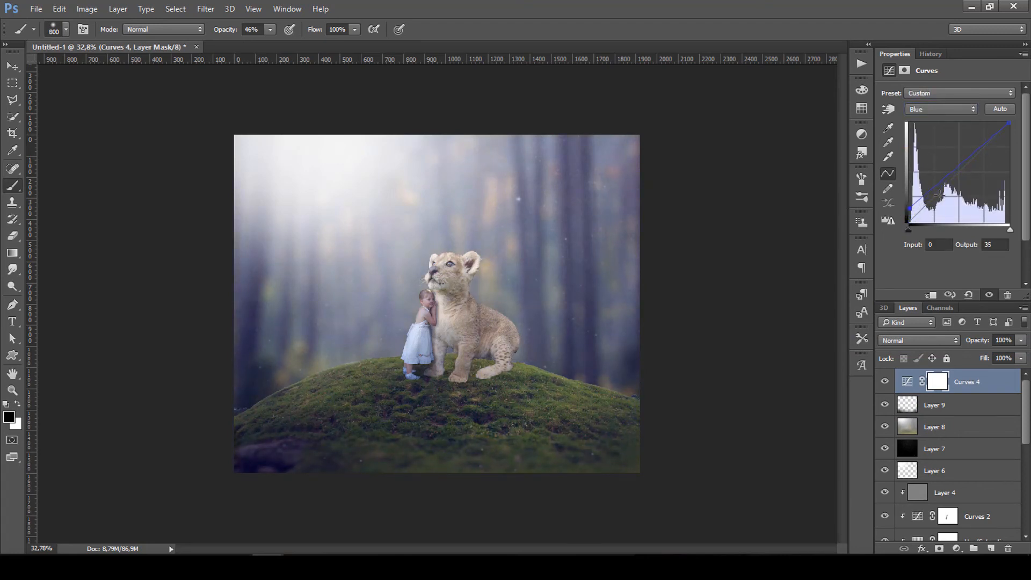
{"action": "left_click", "coordinate": [957, 168]}
{"action": "left_click_drag", "start_coordinate": [1009, 124], "coordinate": [1010, 137]}
Lift the Green black point to 22 and Red to 20, then compare Curves 4 on and off.
{"action": "left_click", "coordinate": [941, 109]}
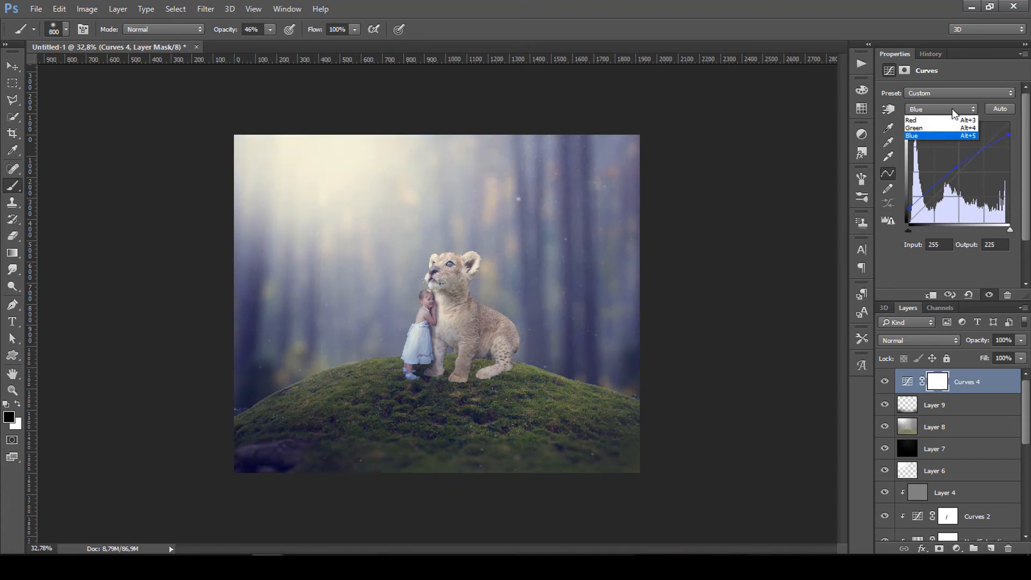
{"action": "left_click", "coordinate": [937, 130]}
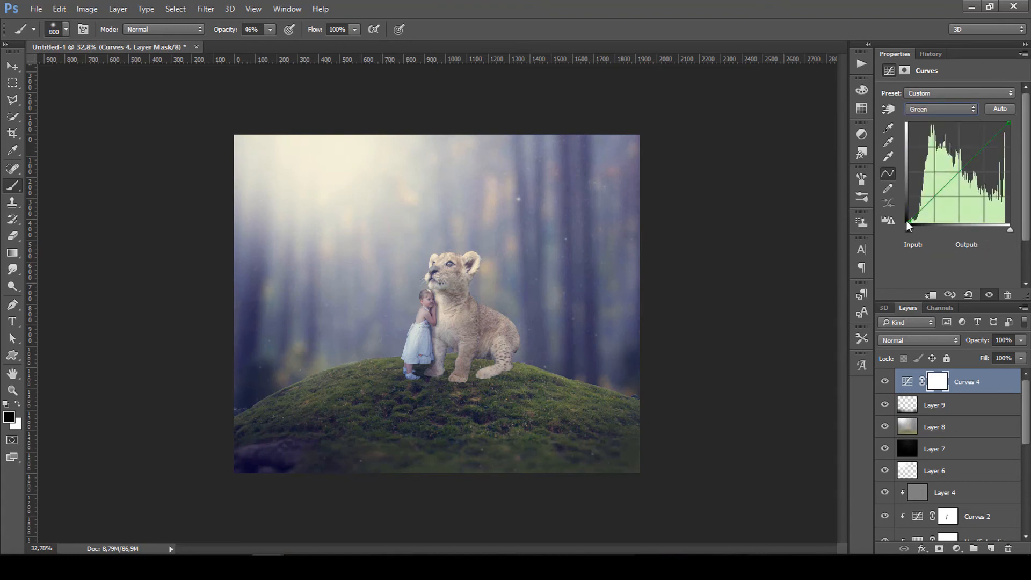
{"action": "left_click_drag", "start_coordinate": [911, 222], "coordinate": [908, 214]}
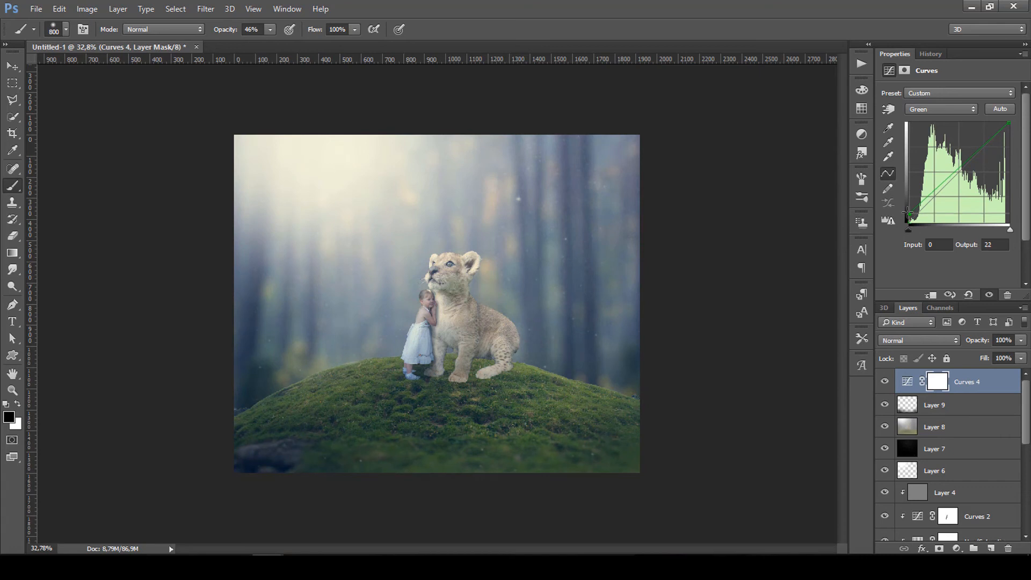
{"action": "left_click", "coordinate": [937, 109]}
{"action": "left_click", "coordinate": [935, 119]}
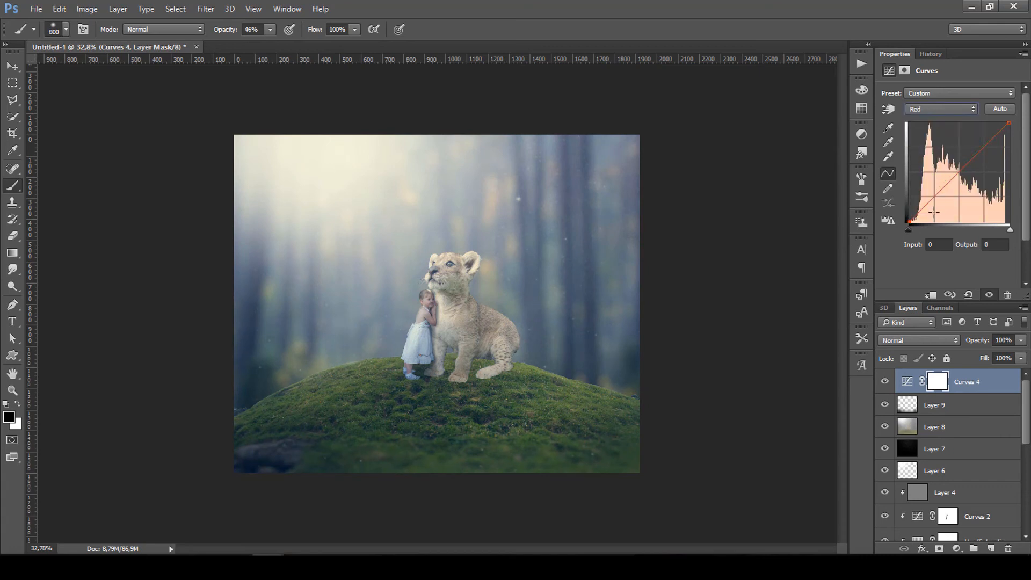
{"action": "left_click_drag", "start_coordinate": [911, 226], "coordinate": [910, 216]}
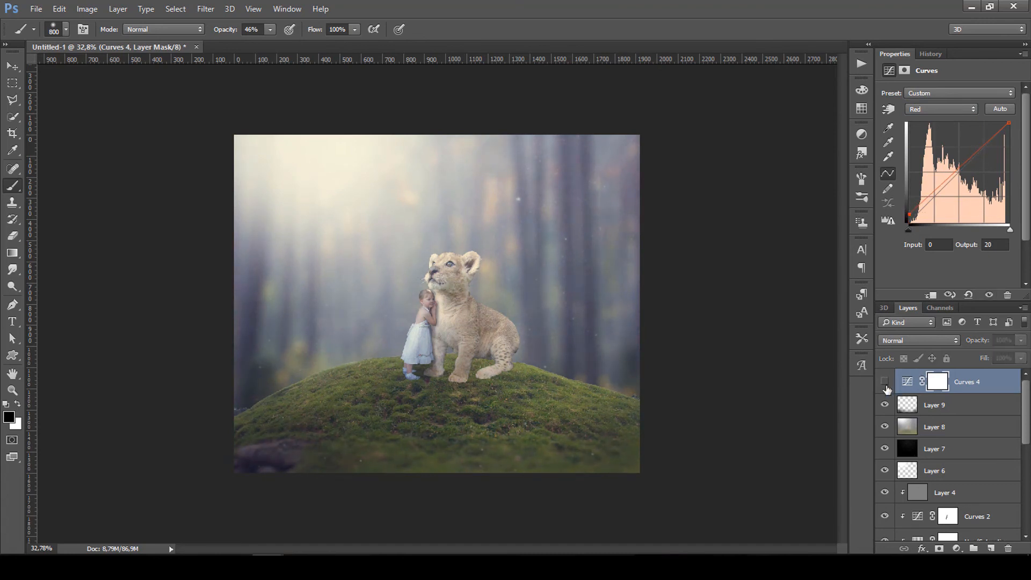
{"action": "left_click", "coordinate": [885, 383]}
{"action": "left_click", "coordinate": [885, 382]}
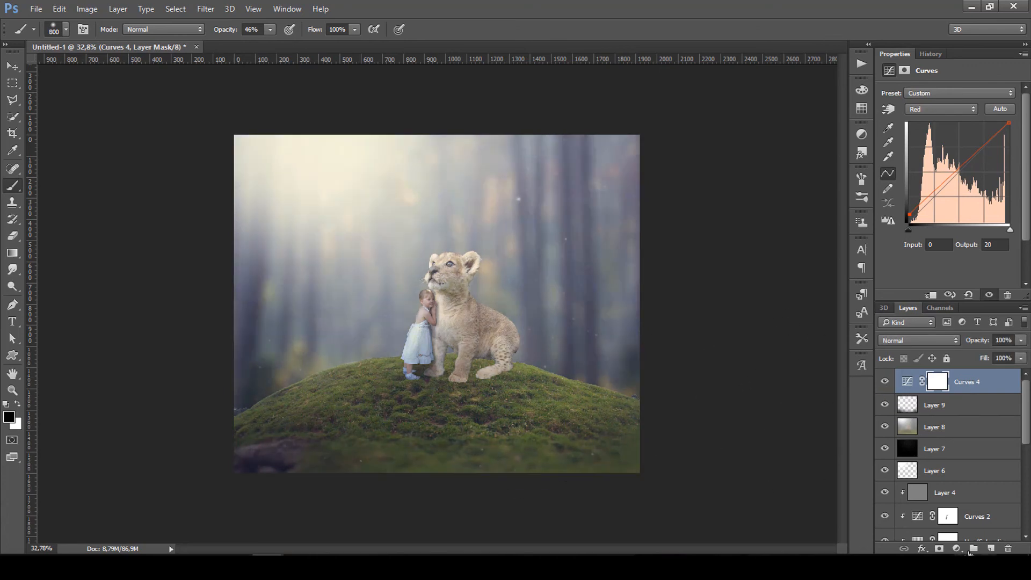
{"action": "left_click", "coordinate": [957, 548]}
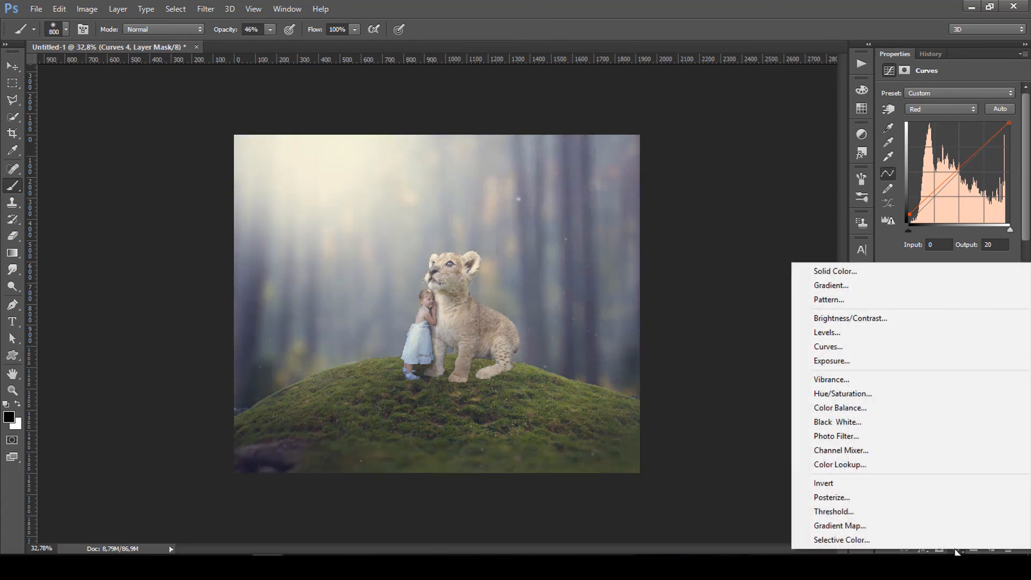
Add Color Balance with Midtones Yellow/Blue -6 and Highlights Cyan/Red +6, Yellow/Blue -10.
{"action": "left_click", "coordinate": [852, 411]}
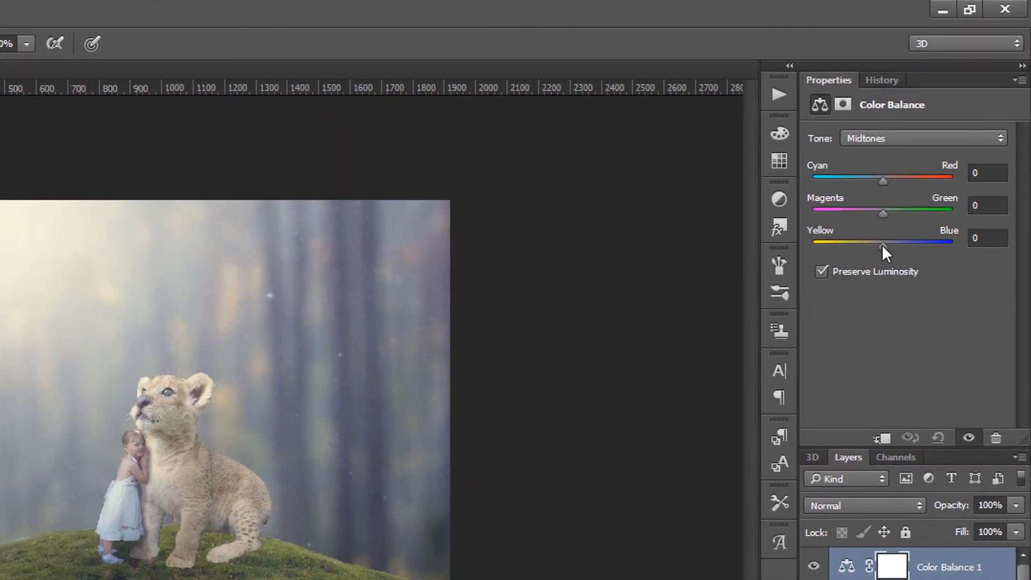
{"action": "left_click_drag", "start_coordinate": [883, 244], "coordinate": [878, 247]}
{"action": "left_click", "coordinate": [897, 137]}
{"action": "left_click", "coordinate": [883, 181]}
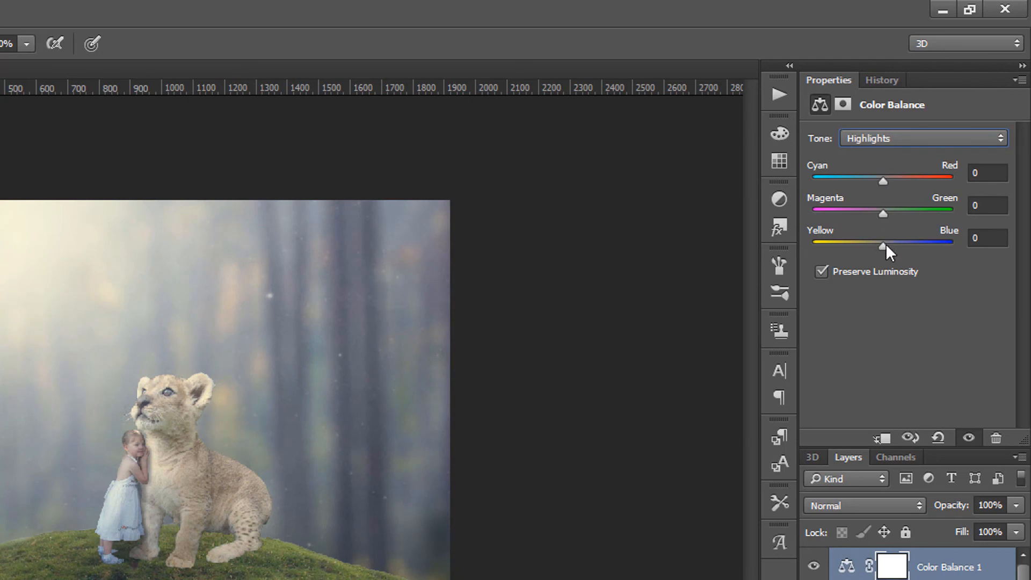
{"action": "left_click_drag", "start_coordinate": [884, 243], "coordinate": [876, 244]}
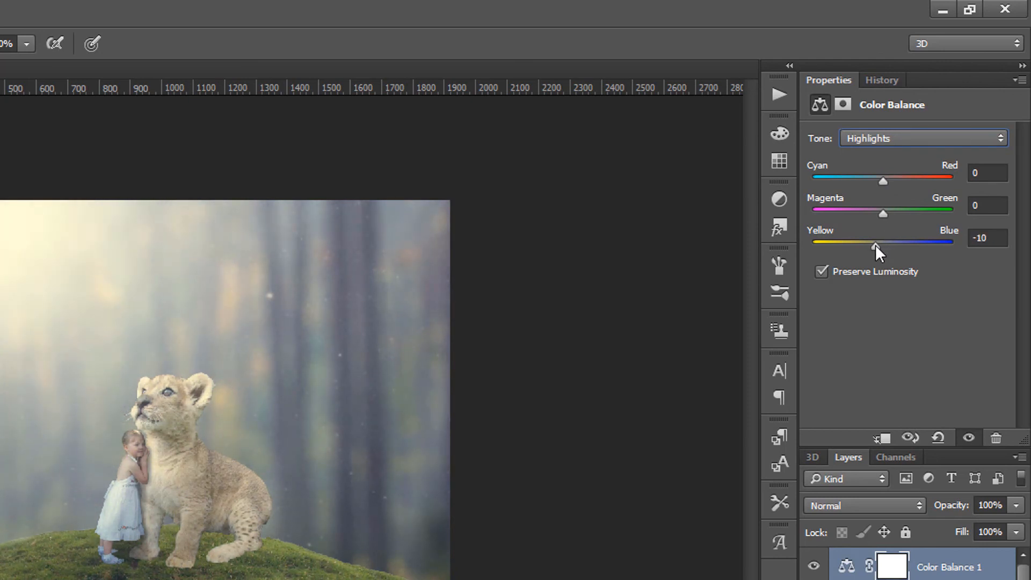
{"action": "left_click_drag", "start_coordinate": [886, 182], "coordinate": [888, 179]}
Set the Color Balance Shadows to Cyan/Red +1 and Yellow/Blue -7.
{"action": "left_click", "coordinate": [887, 139]}
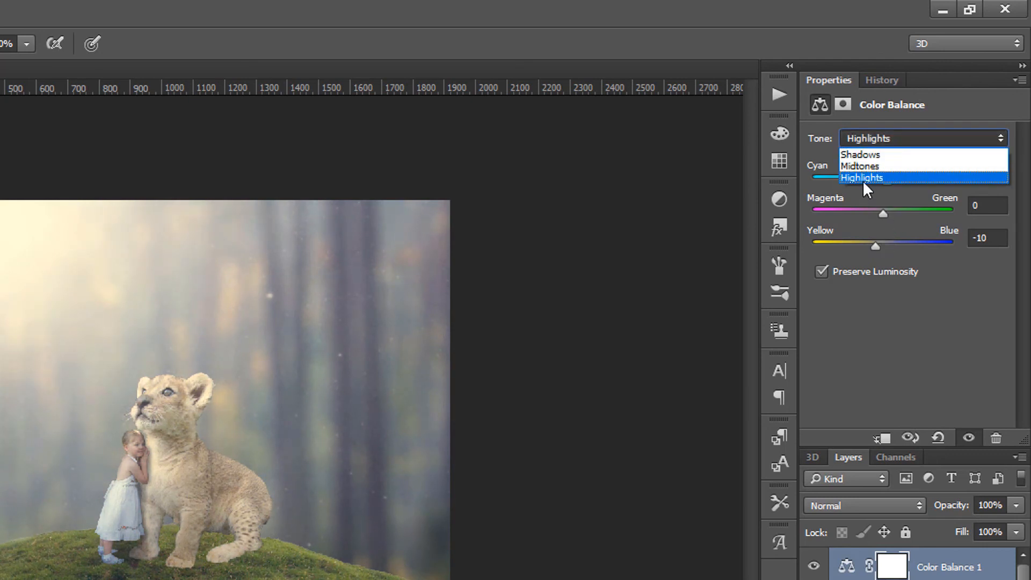
{"action": "left_click", "coordinate": [863, 180]}
{"action": "left_click", "coordinate": [887, 140]}
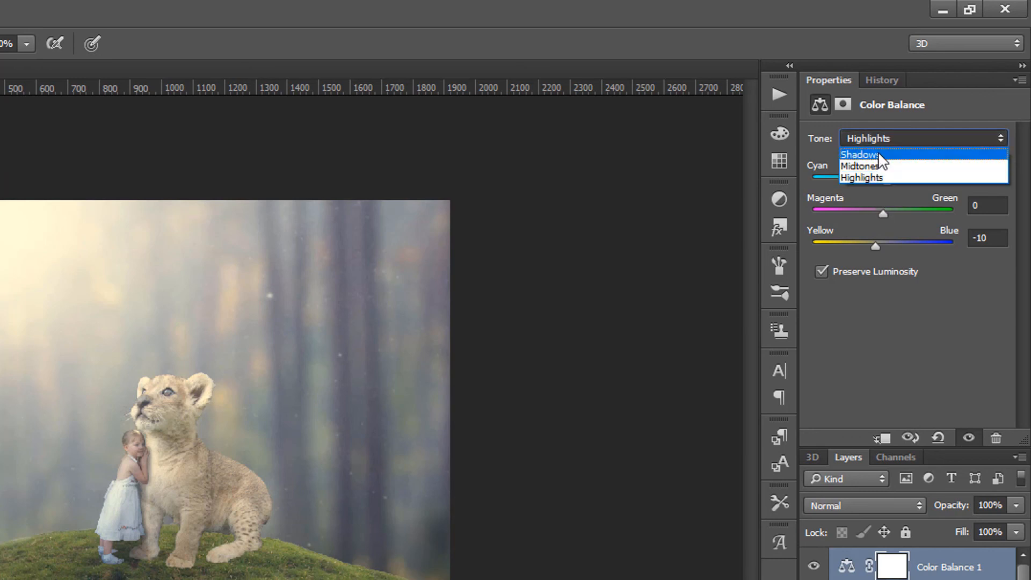
{"action": "left_click", "coordinate": [880, 156]}
{"action": "left_click_drag", "start_coordinate": [882, 180], "coordinate": [883, 180]}
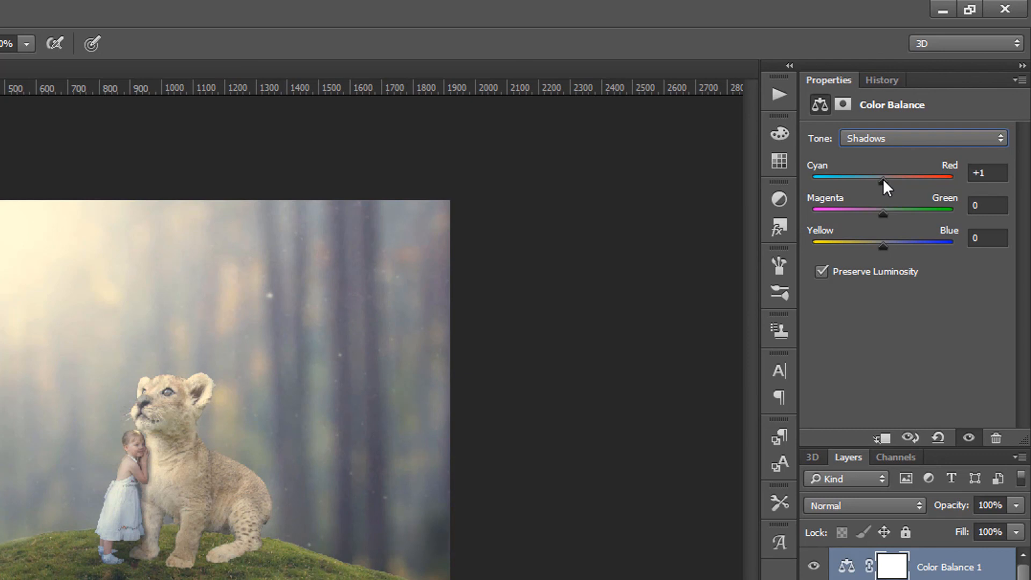
{"action": "left_click_drag", "start_coordinate": [888, 246], "coordinate": [878, 247]}
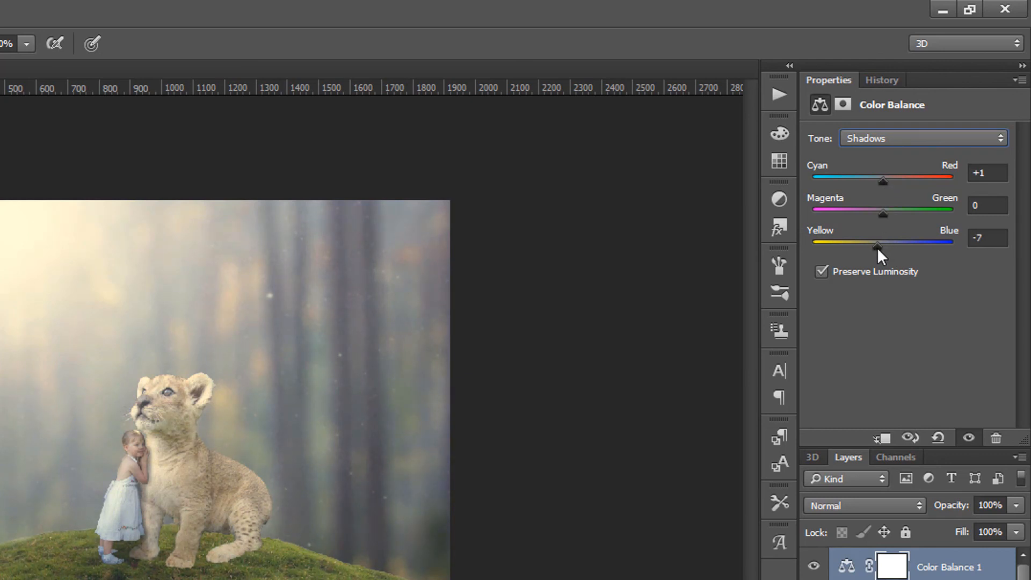